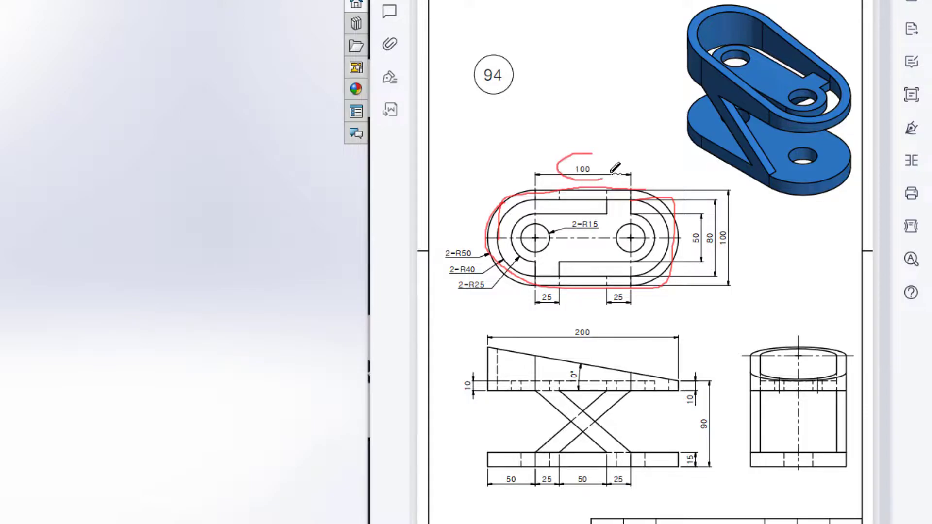
mouse_move(461, 244)
mouse_down()
mouse_move(464, 259)
mouse_move(465, 242)
mouse_up()
key(Escape)
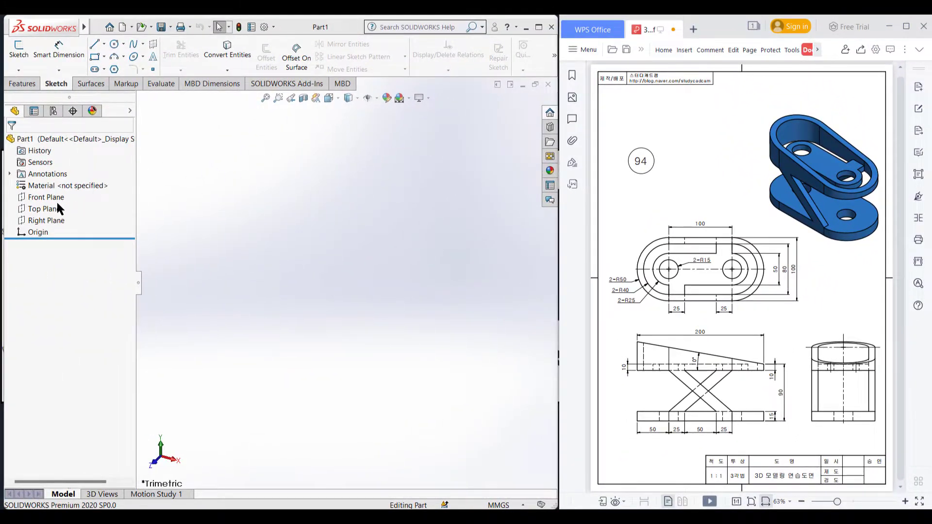
Step: On the Top Plane, sketch a horizontal straight slot starting at the origin, with 100 mm between centers and a width of 50*2 mm
click(46, 208)
click(18, 48)
click(104, 69)
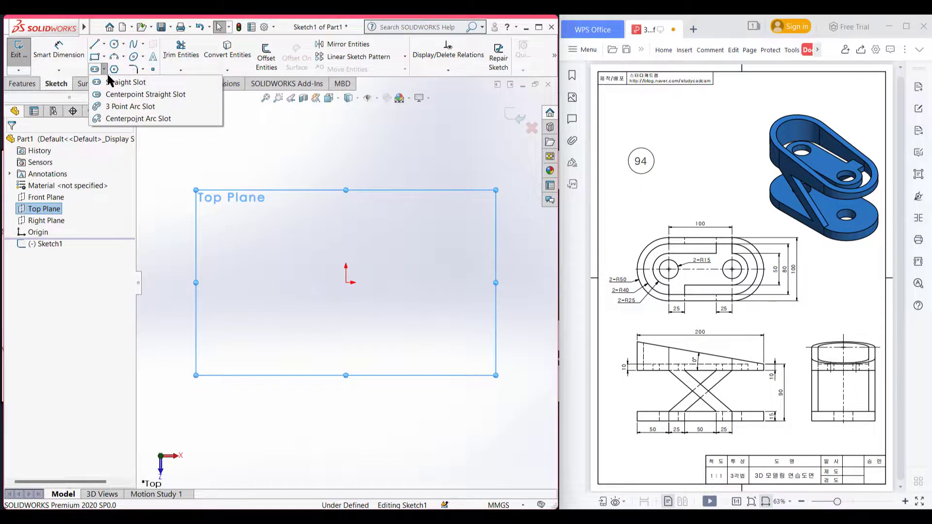
click(112, 81)
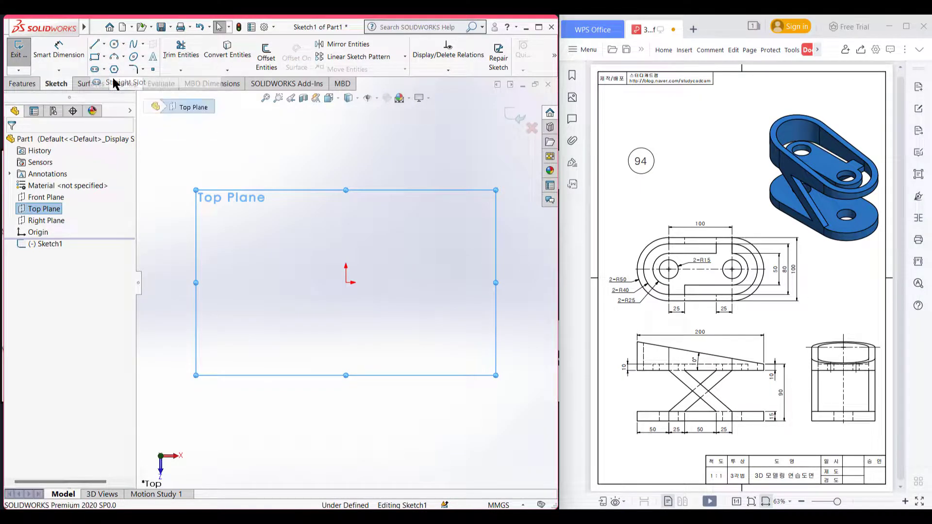
click(347, 283)
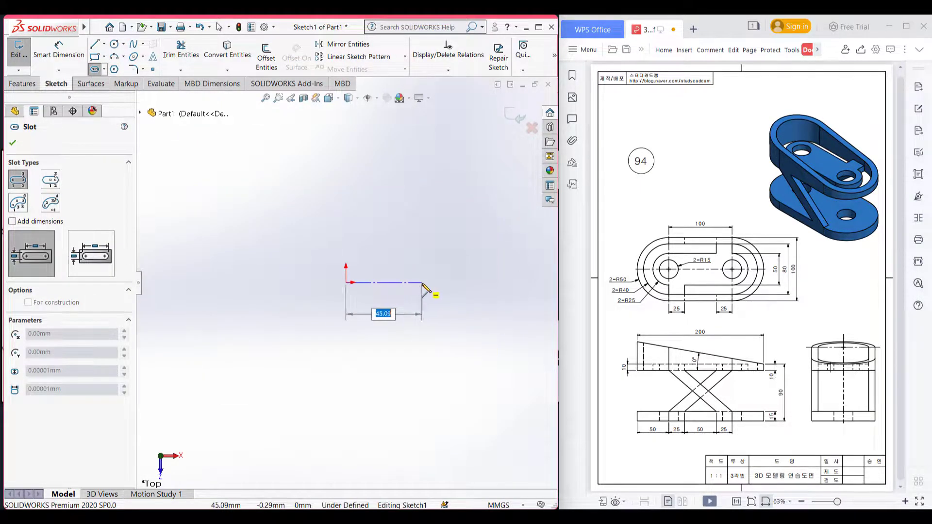
key(Return)
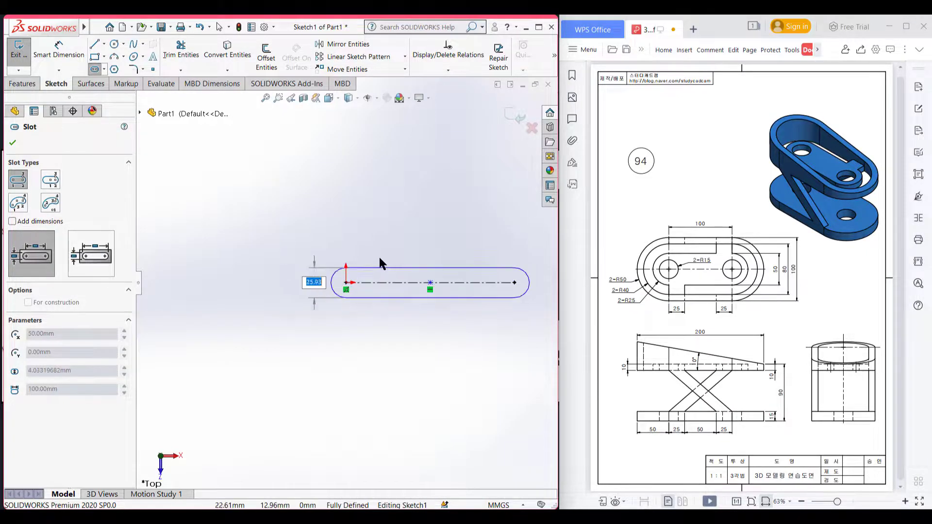
text(50*2)
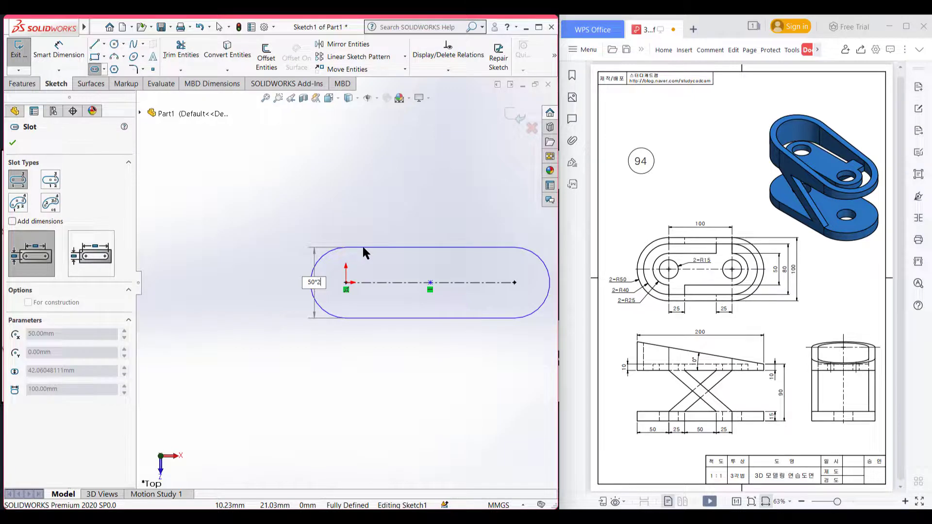
key(Return)
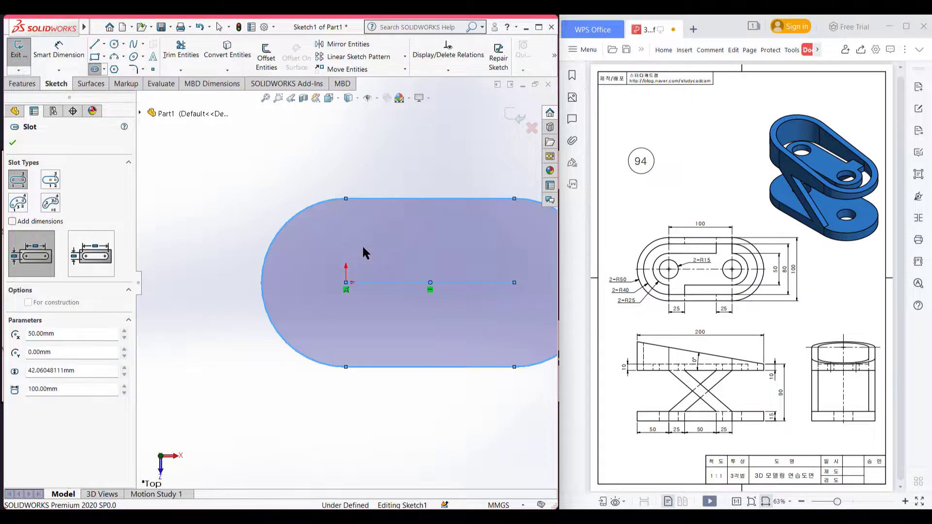
key(f)
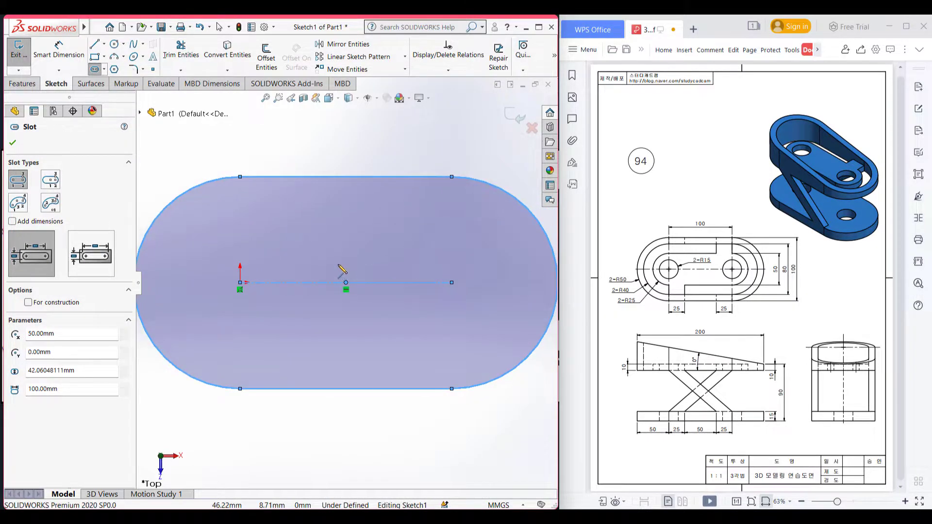
click(15, 142)
Step: Dimension the length of the slot's upper straight edge and the radius of its end arc near the origin
click(59, 47)
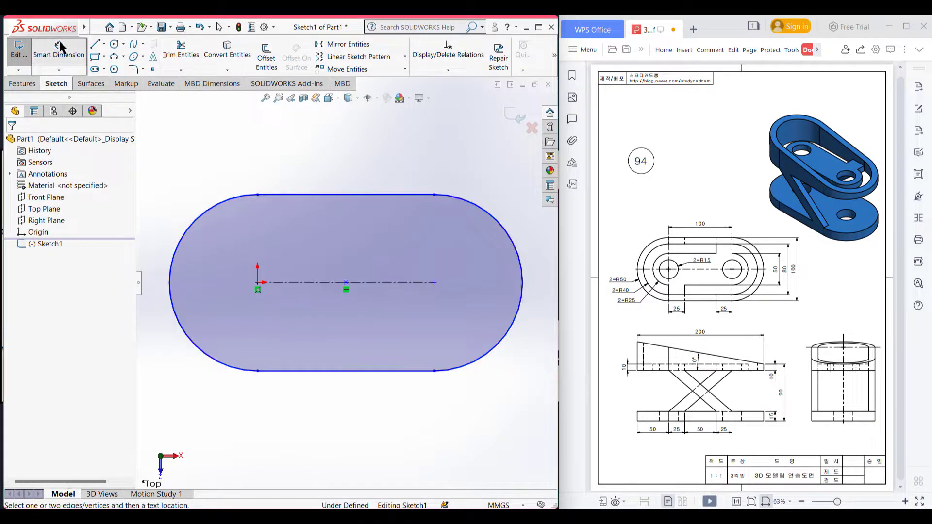
click(330, 194)
click(342, 171)
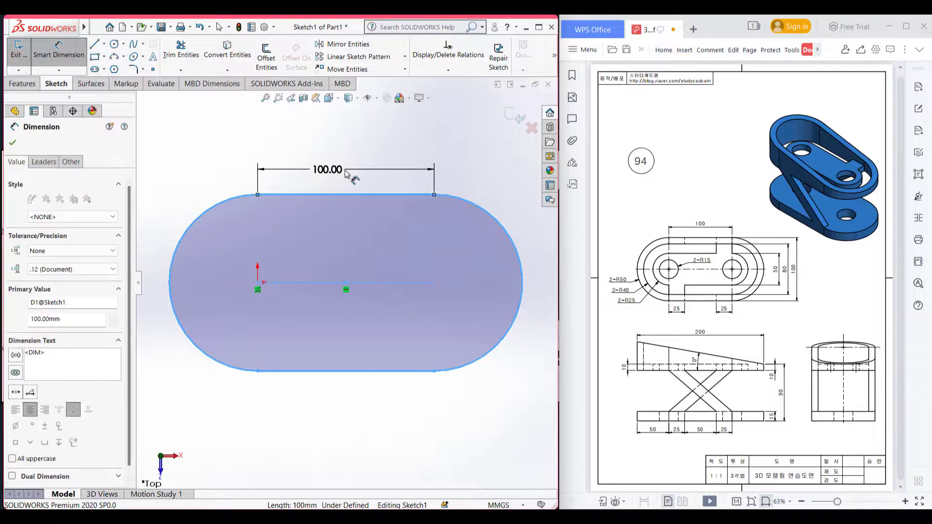
click(286, 154)
click(202, 214)
click(184, 193)
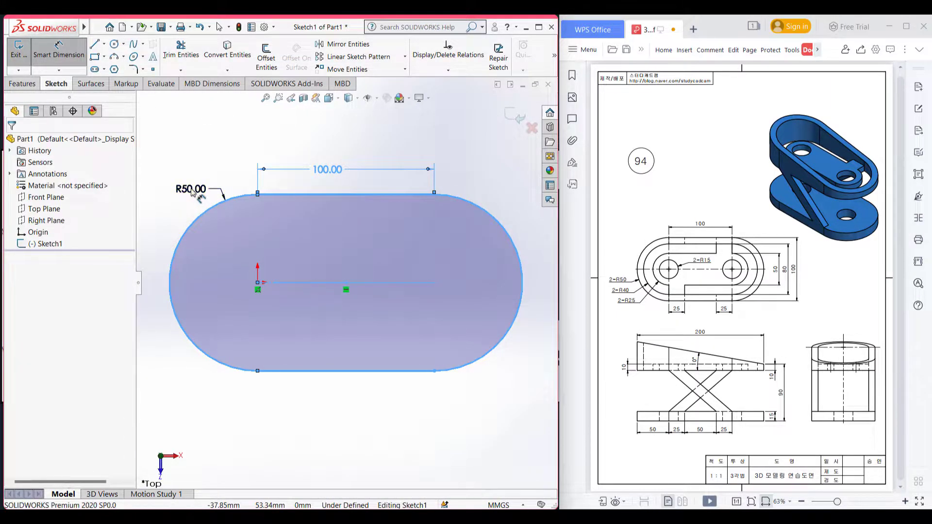
click(149, 174)
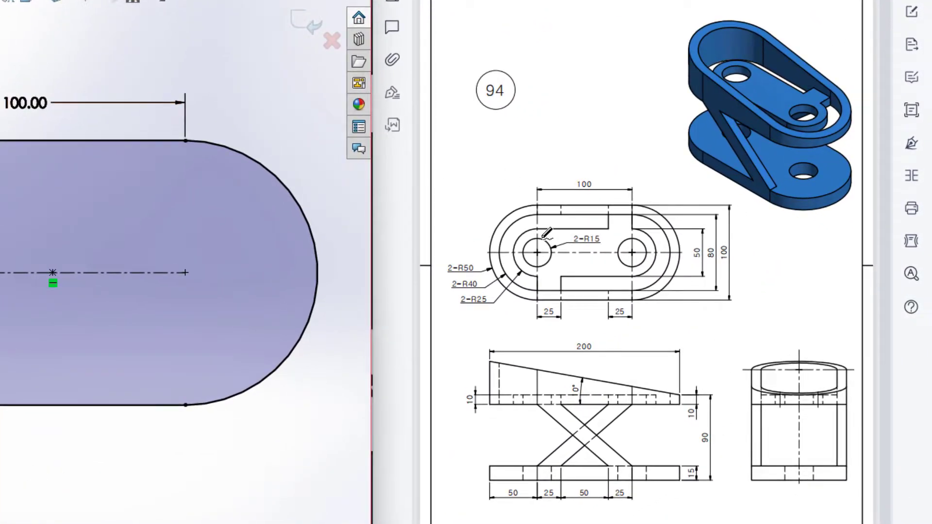
mouse_move(544, 237)
mouse_down()
mouse_move(530, 261)
mouse_move(541, 263)
mouse_move(540, 239)
mouse_up()
mouse_move(641, 238)
mouse_down()
mouse_move(619, 244)
mouse_move(628, 259)
mouse_move(649, 245)
mouse_move(580, 233)
mouse_move(599, 253)
mouse_move(603, 229)
mouse_up()
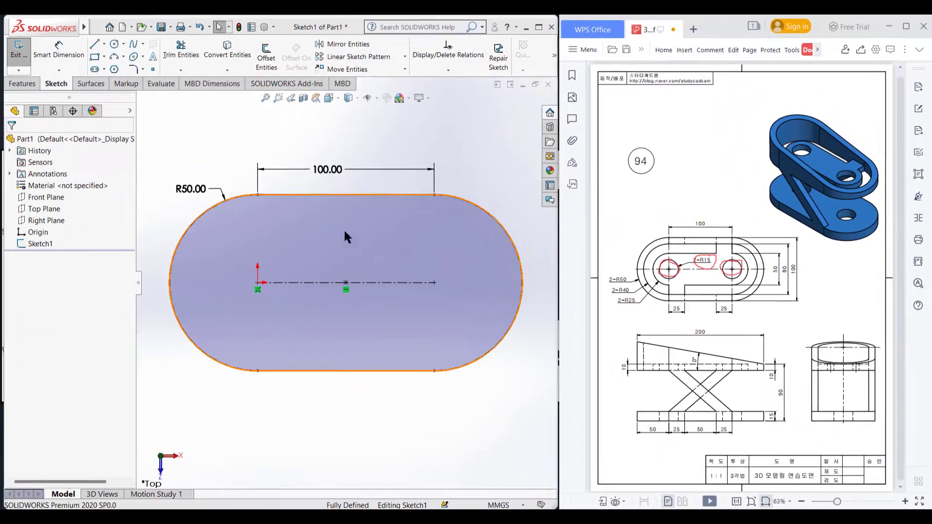
Step: Draw a circle with a diameter of 15*2 mm at each of the slot's two arc centers
click(114, 44)
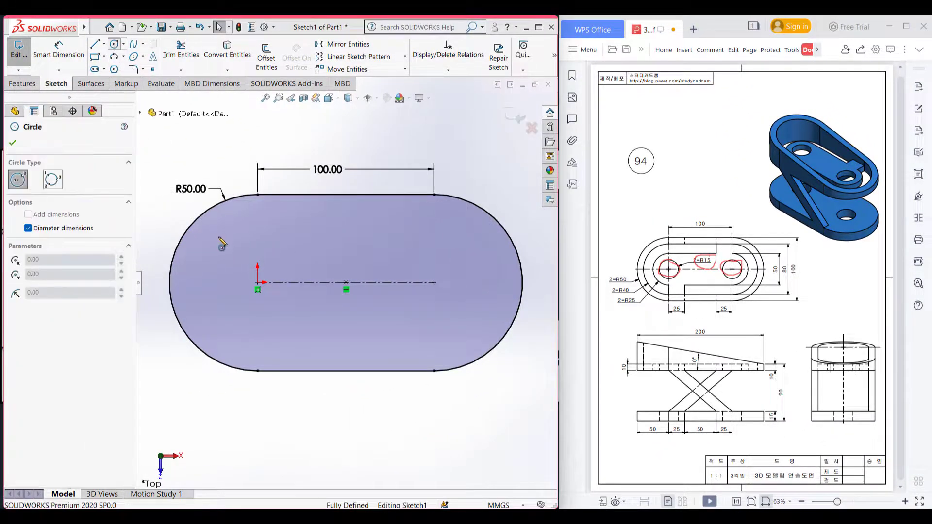
click(258, 284)
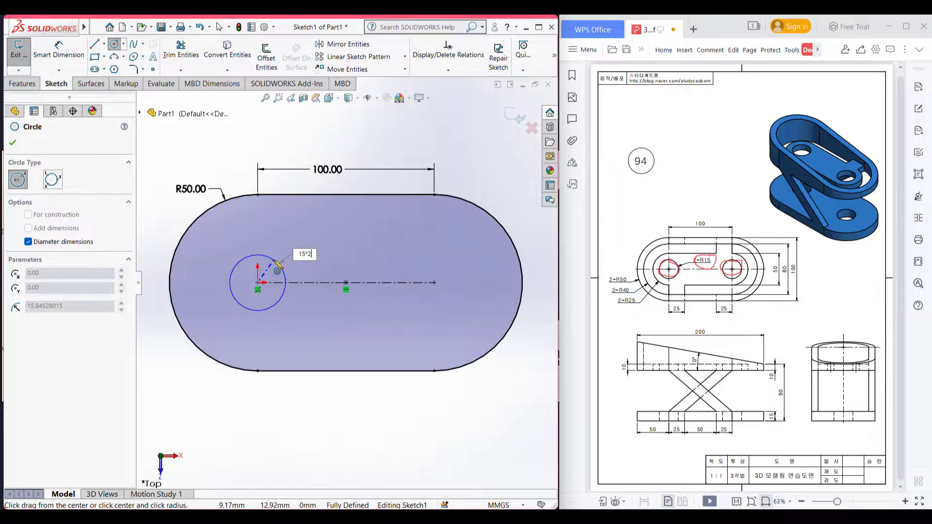
key(Return)
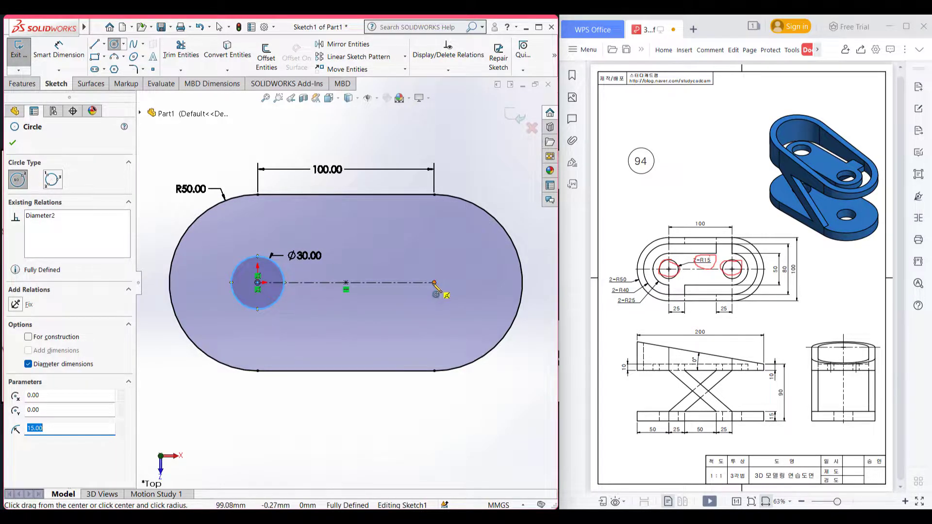
click(434, 283)
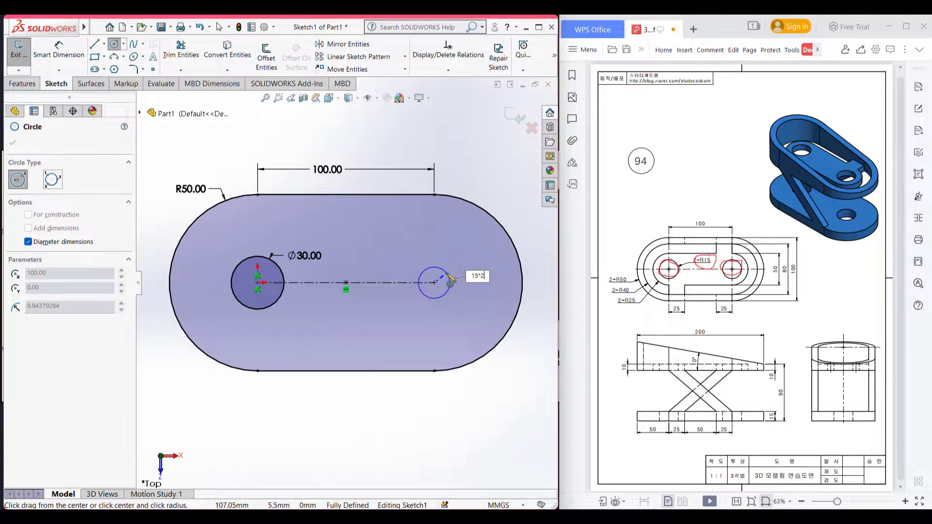
key(Return)
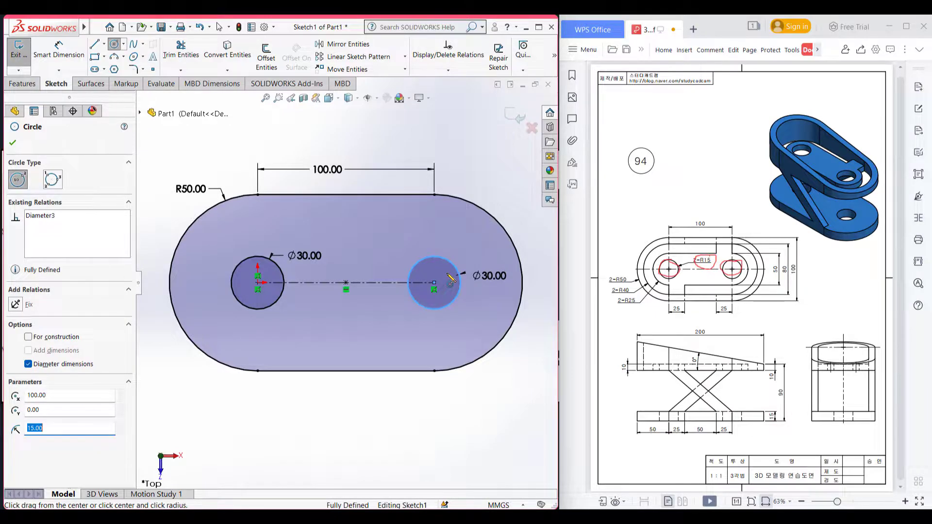
click(13, 144)
Step: Extrude the slot profile with its two holes as a blind boss 15 mm thick
key(ctrl+7)
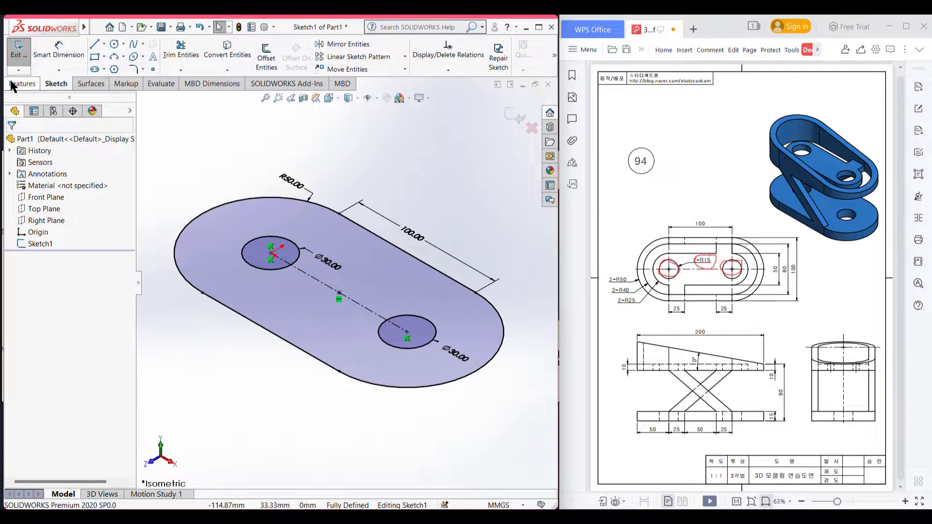
click(13, 86)
click(26, 61)
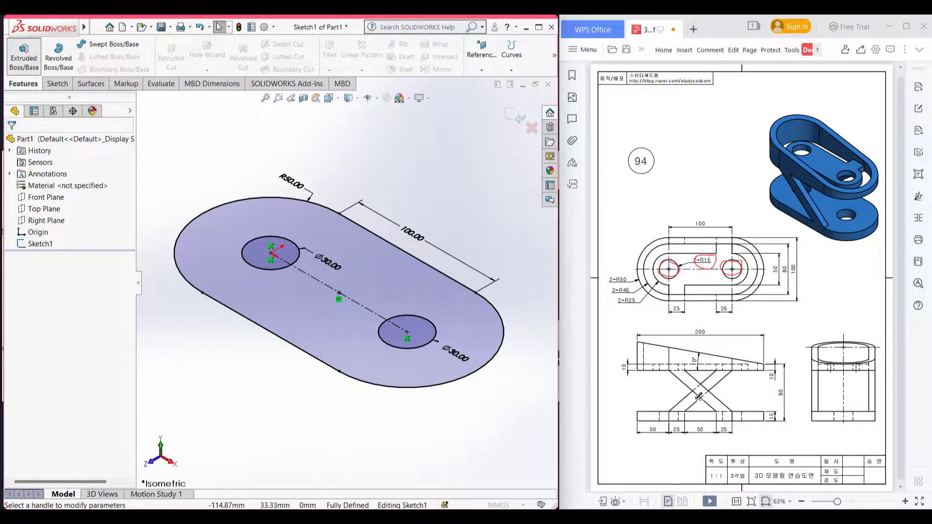
drag(777, 404, 755, 417)
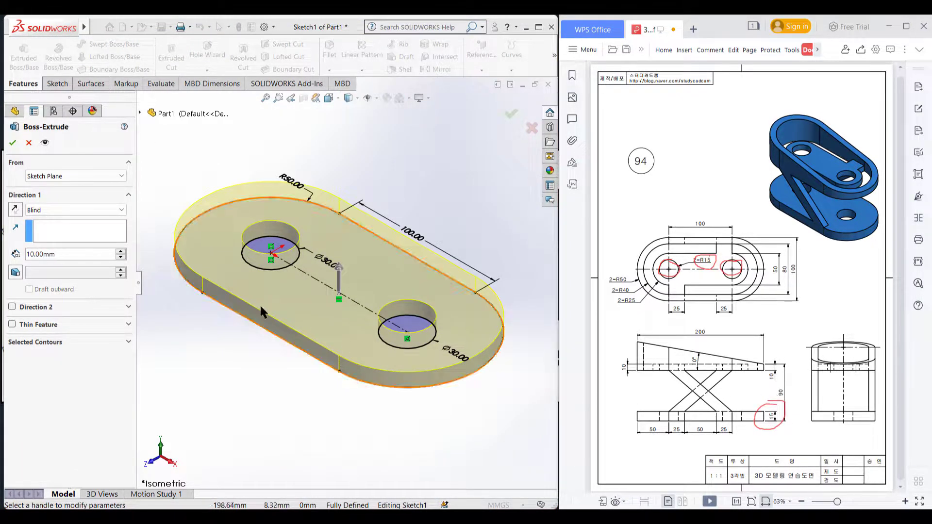
click(75, 251)
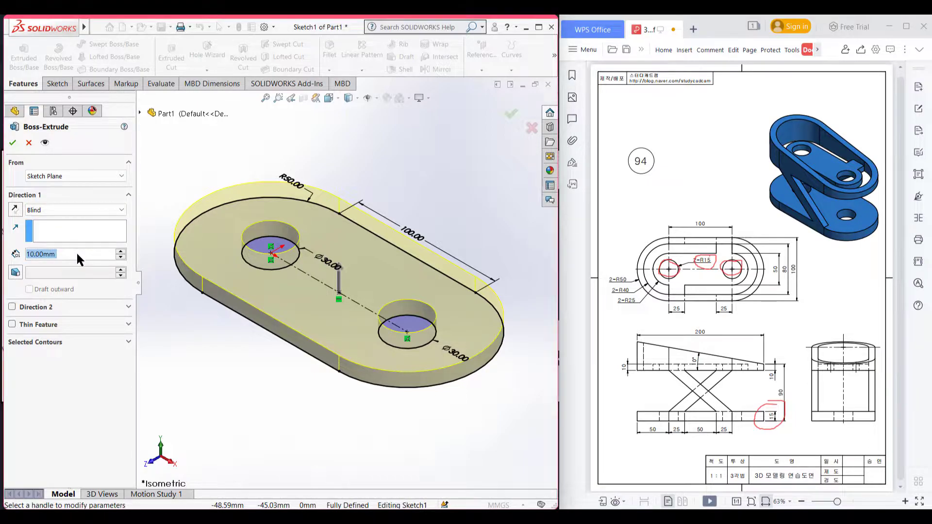
text(15)
key(Return)
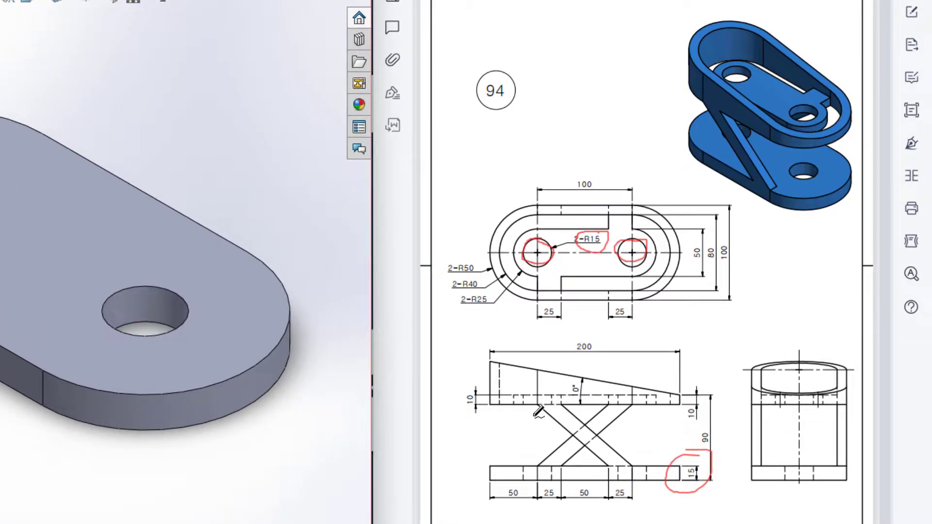
drag(536, 407, 610, 468)
mouse_move(563, 404)
mouse_down()
mouse_move(611, 435)
mouse_move(633, 465)
mouse_up()
mouse_move(625, 407)
mouse_down()
mouse_move(547, 467)
mouse_move(596, 438)
mouse_move(581, 459)
mouse_up()
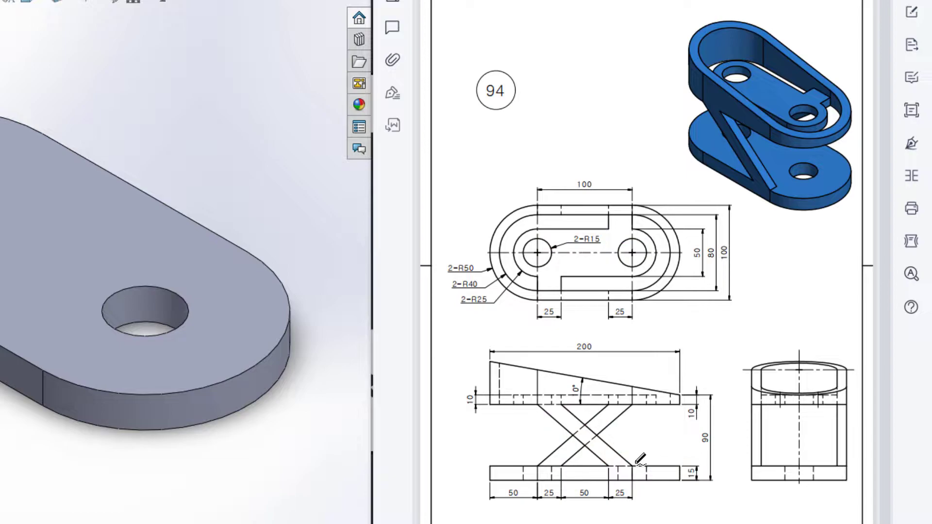
drag(637, 461, 686, 458)
mouse_move(624, 464)
mouse_down()
mouse_move(606, 464)
mouse_move(630, 463)
mouse_up()
drag(561, 399, 633, 458)
drag(542, 412, 602, 466)
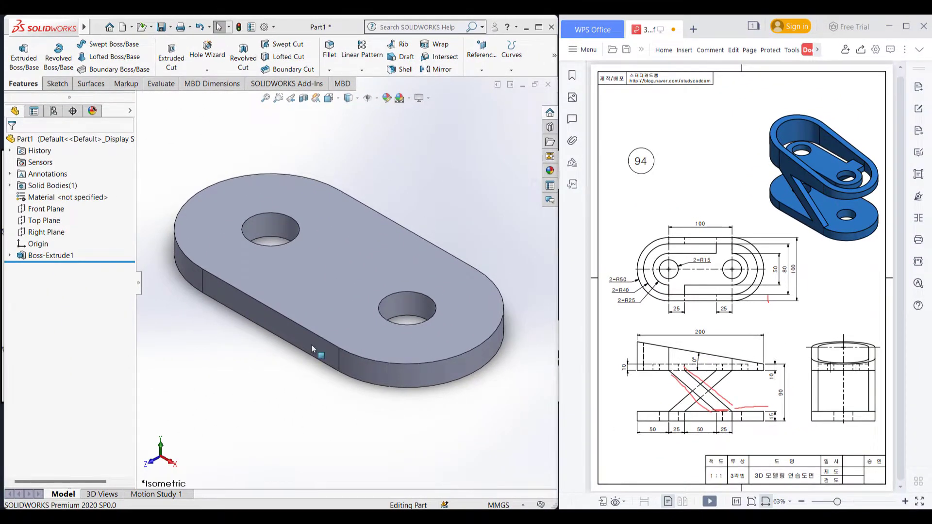
Step: Start a sketch on the plate's flat front side face and place points at its two upper corners and about 38 mm above the one nearest the origin
right_click(312, 349)
click(334, 285)
key(ctrl+8)
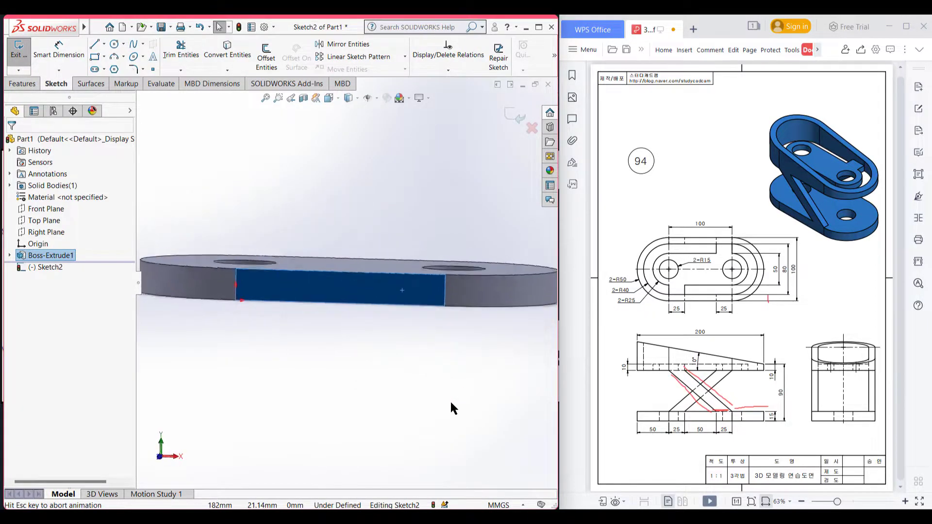
click(152, 69)
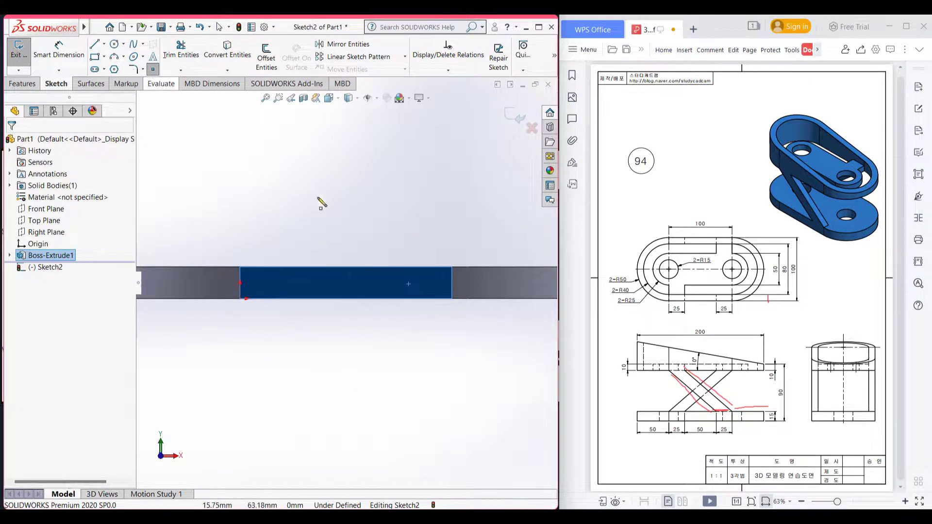
click(451, 267)
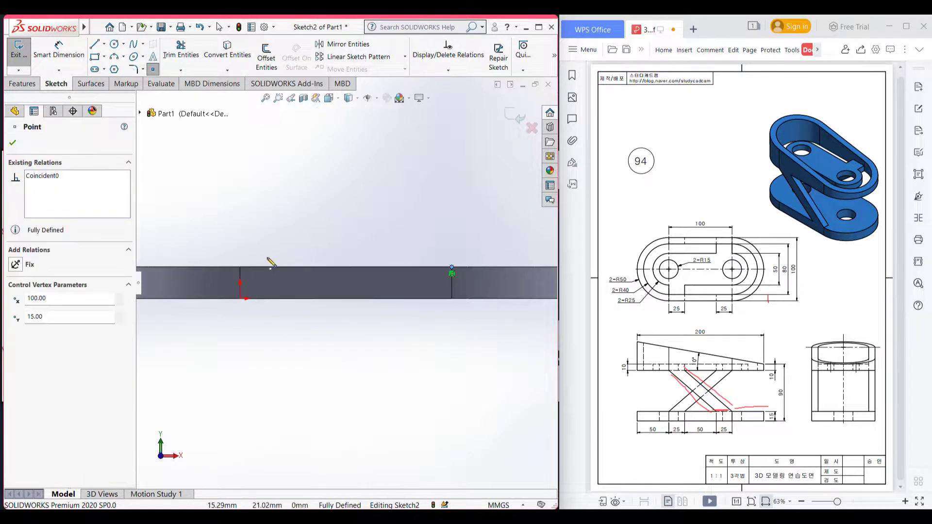
click(240, 267)
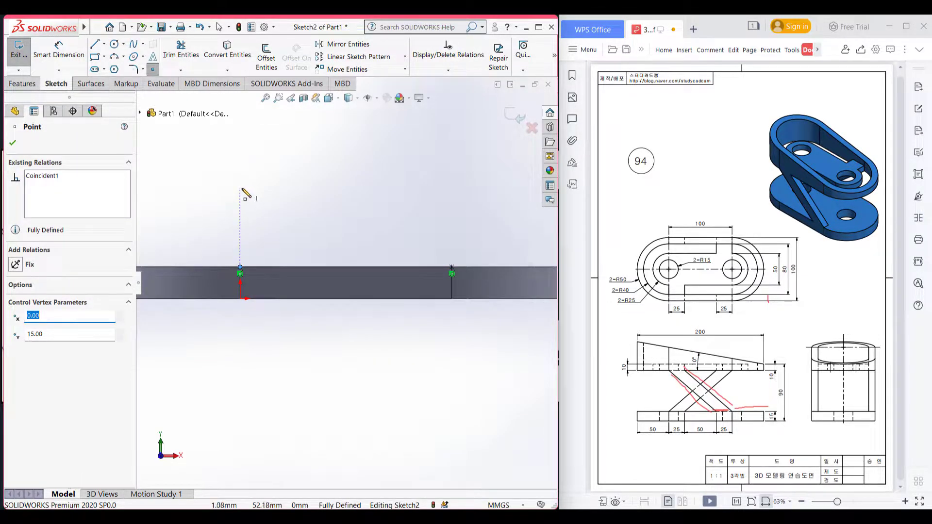
click(240, 186)
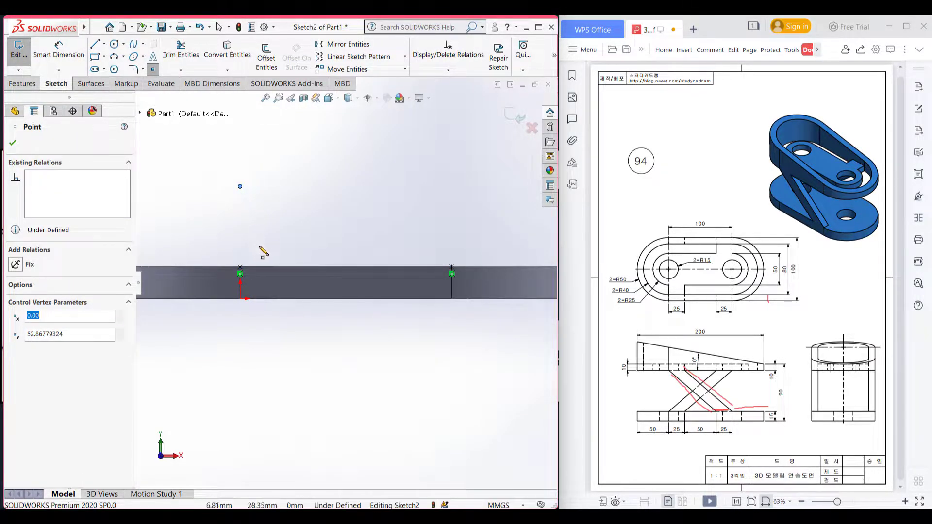
Step: Dimension the raised sketch point's vertical distance above the plate's upper corner near the origin as 90-15-10 mm
drag(677, 371, 731, 372)
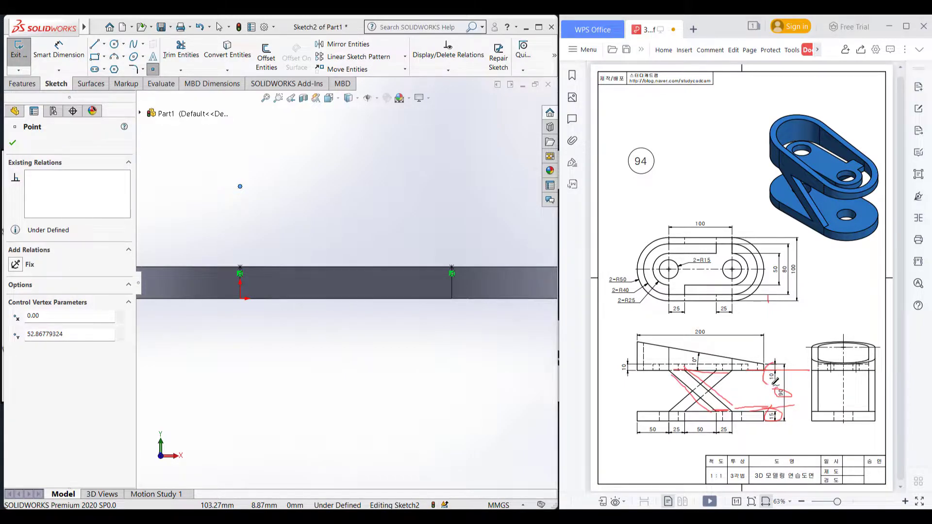
click(58, 51)
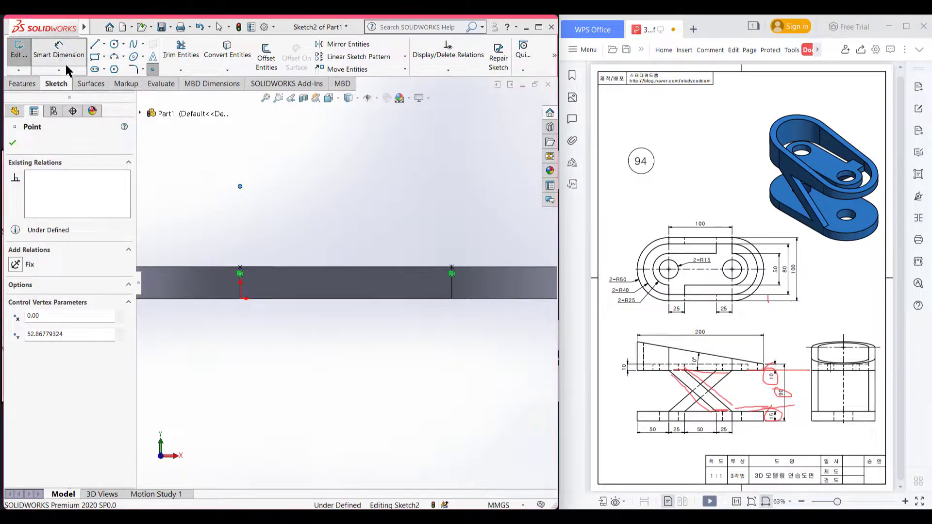
click(239, 187)
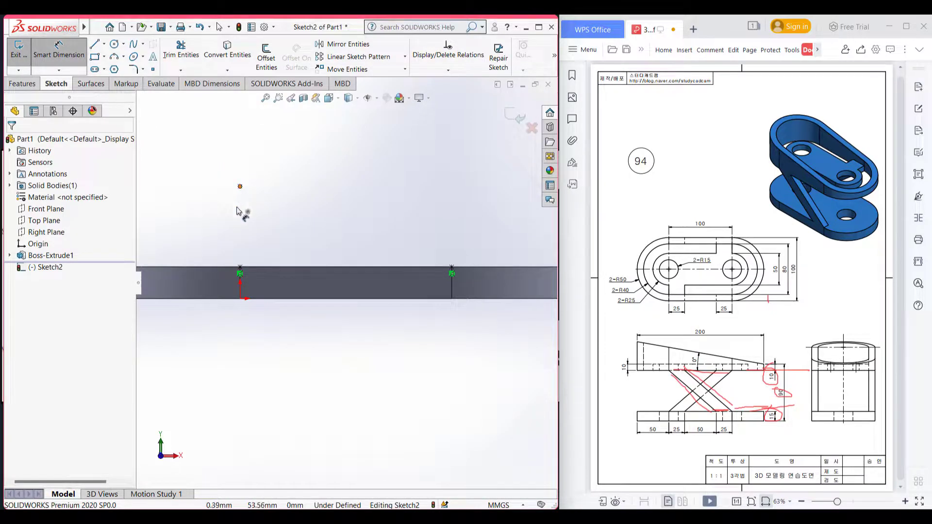
click(241, 270)
click(212, 229)
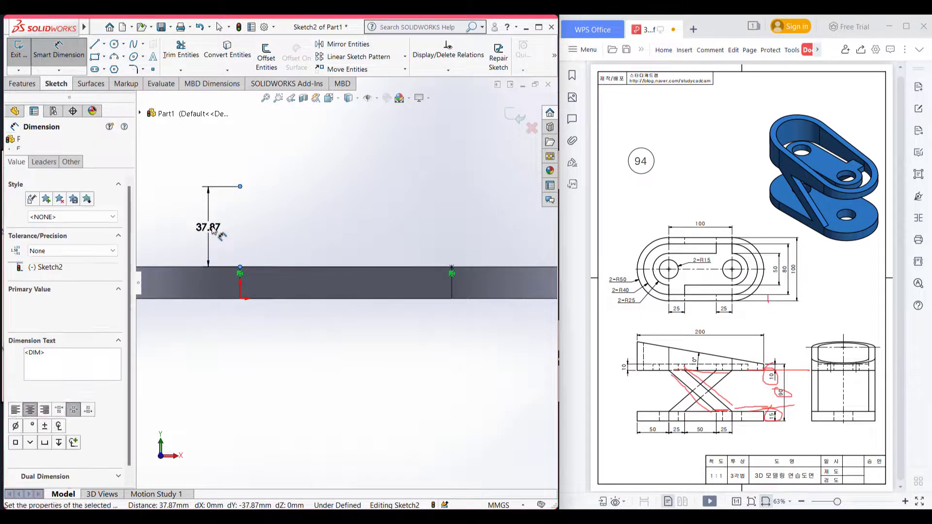
text(90-1)
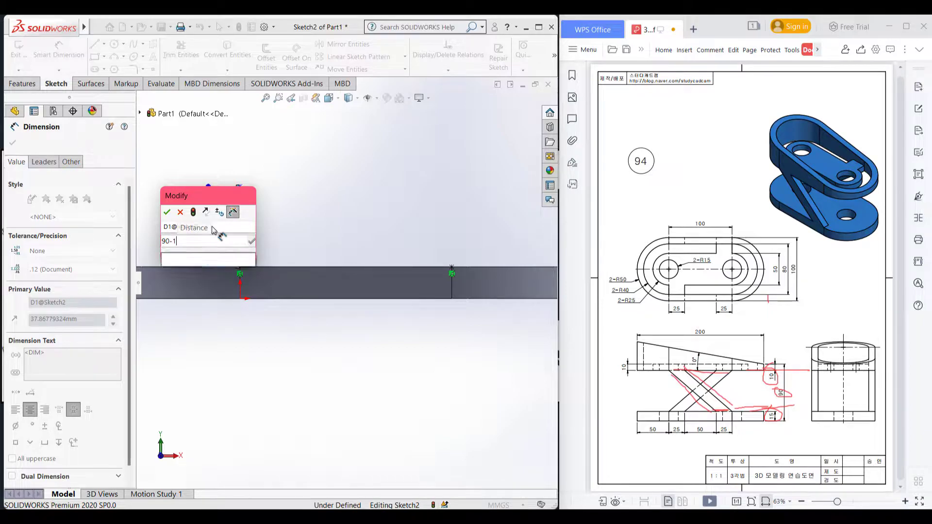
text(5-10)
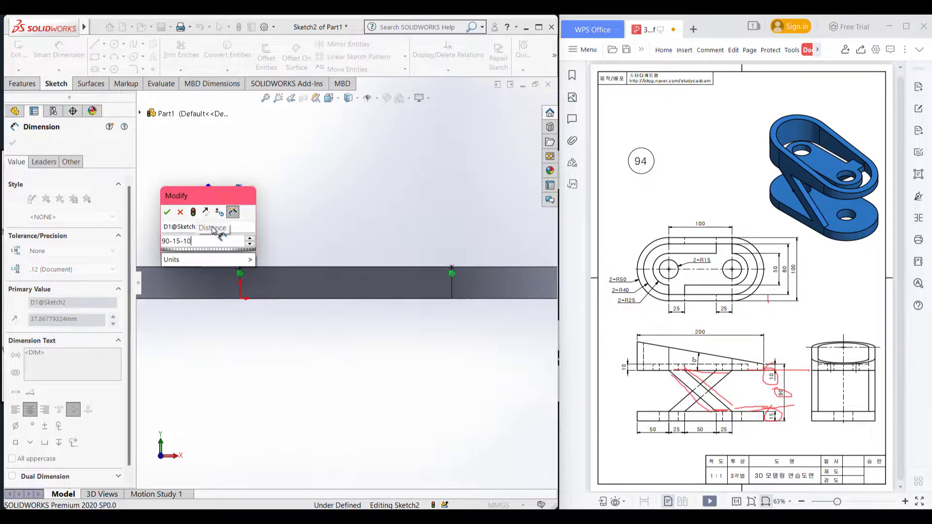
key(Return)
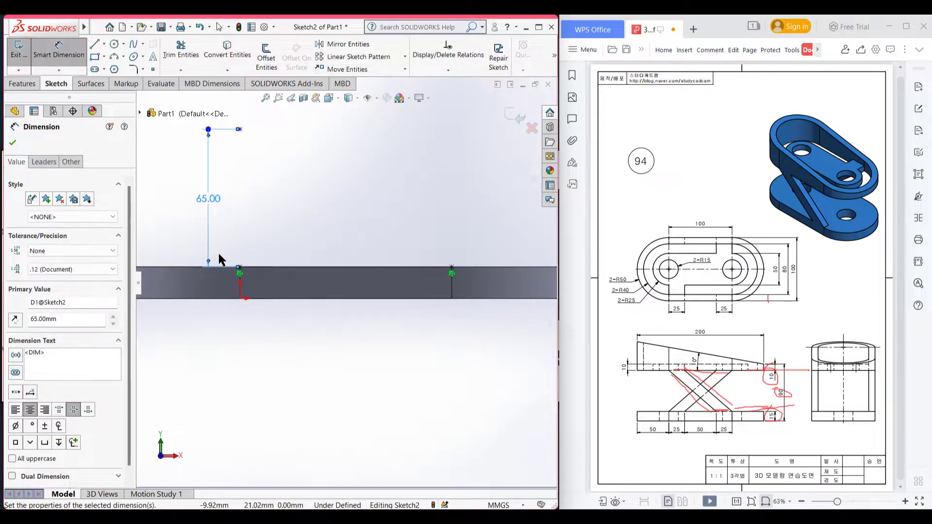
key(f)
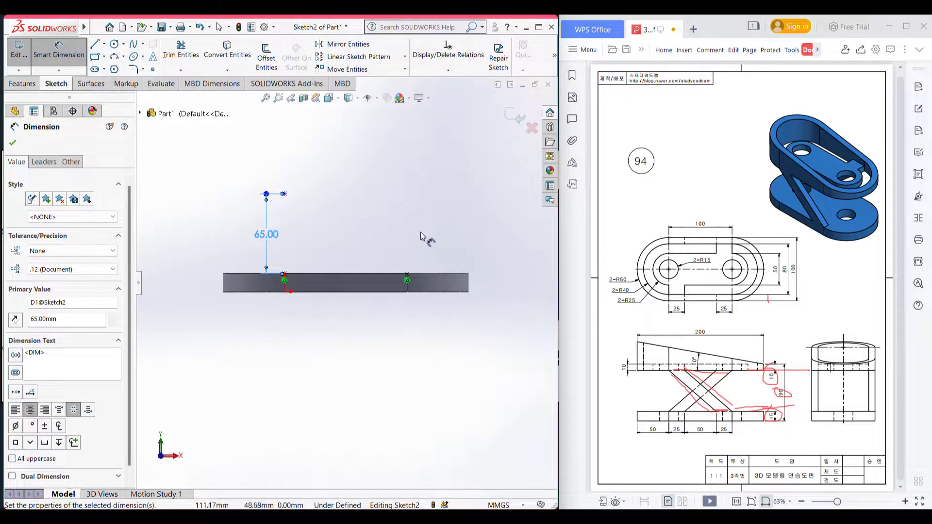
Step: Place a second point level with the raised point and dimension the horizontal distance between them as 25 mm
click(152, 69)
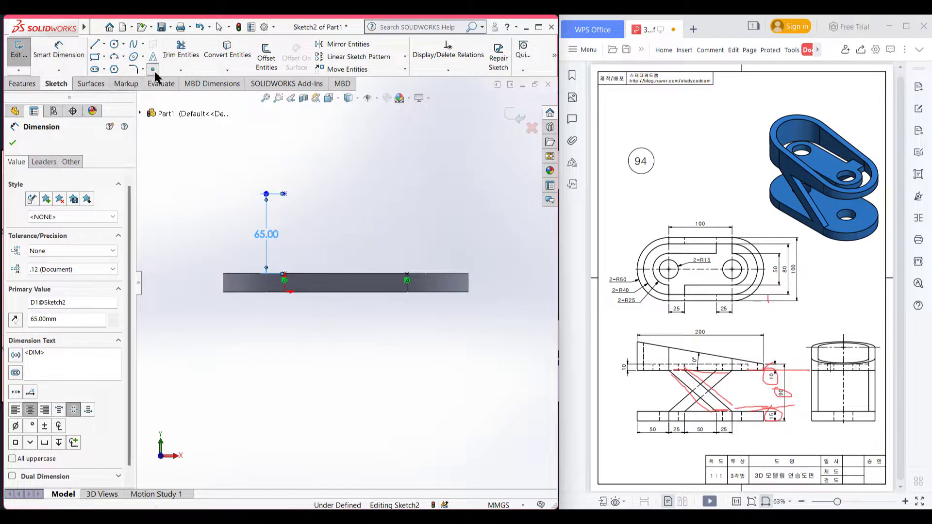
click(309, 194)
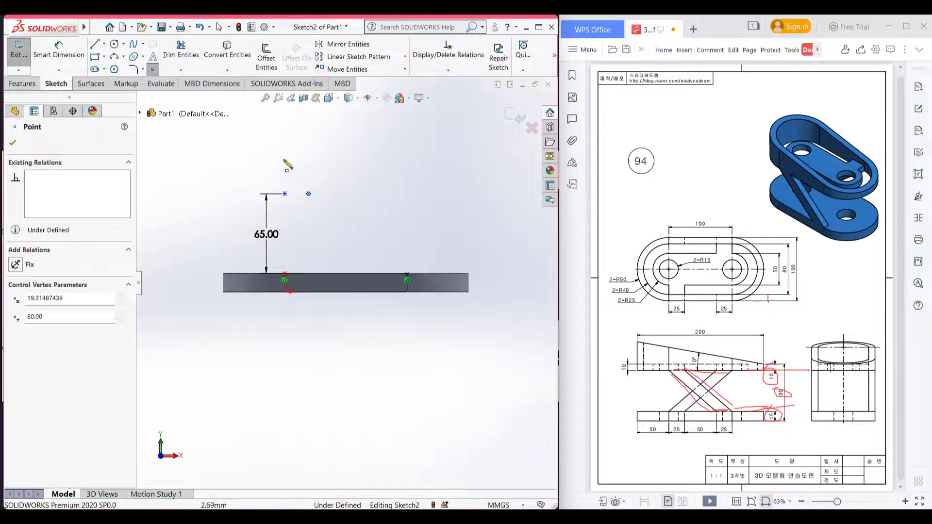
click(69, 59)
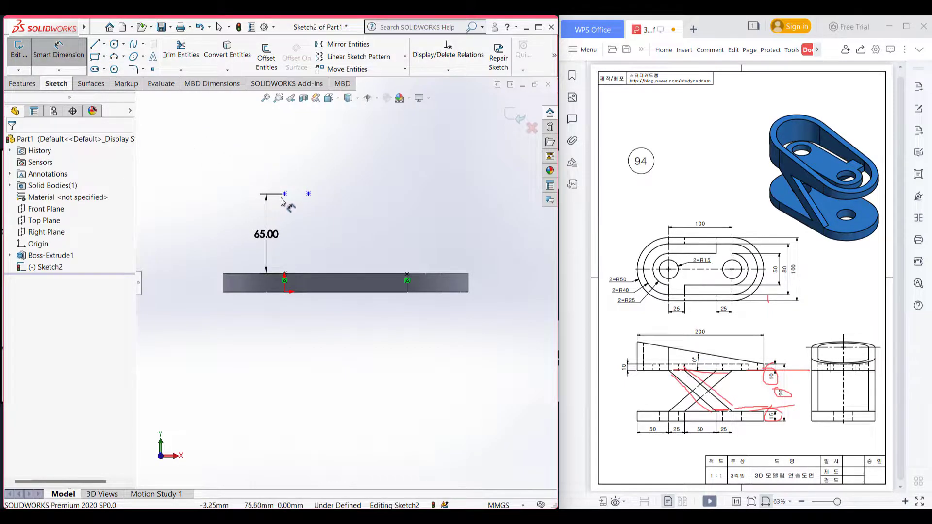
click(285, 194)
click(309, 194)
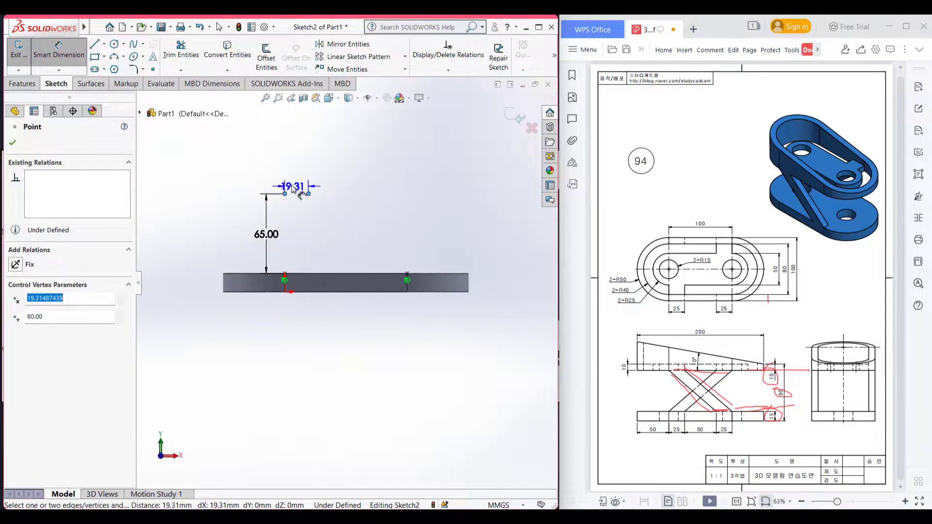
click(302, 179)
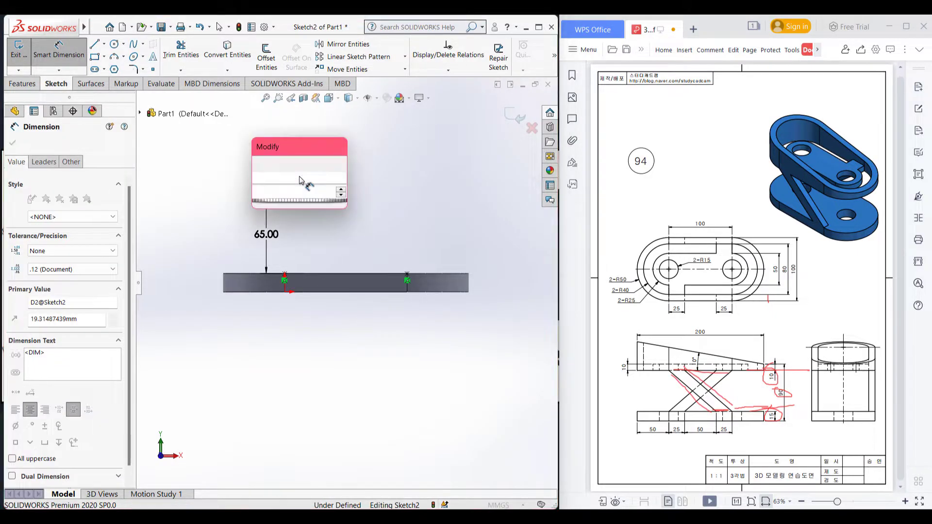
key(Return)
text(25)
key(Return)
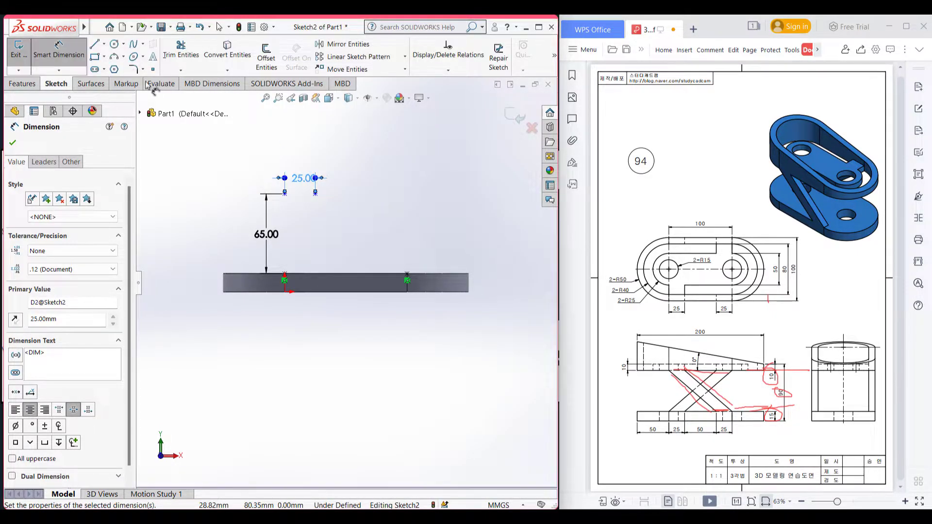
Step: Place a point on the plate's upper edge and dimension it 25 mm inward from the corner farther from the origin
scroll(411, 280, down, 2)
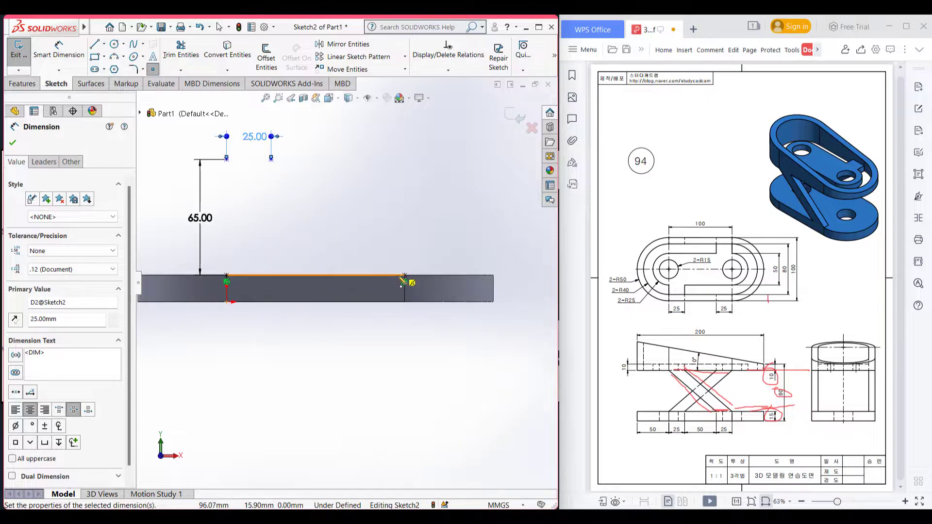
click(371, 277)
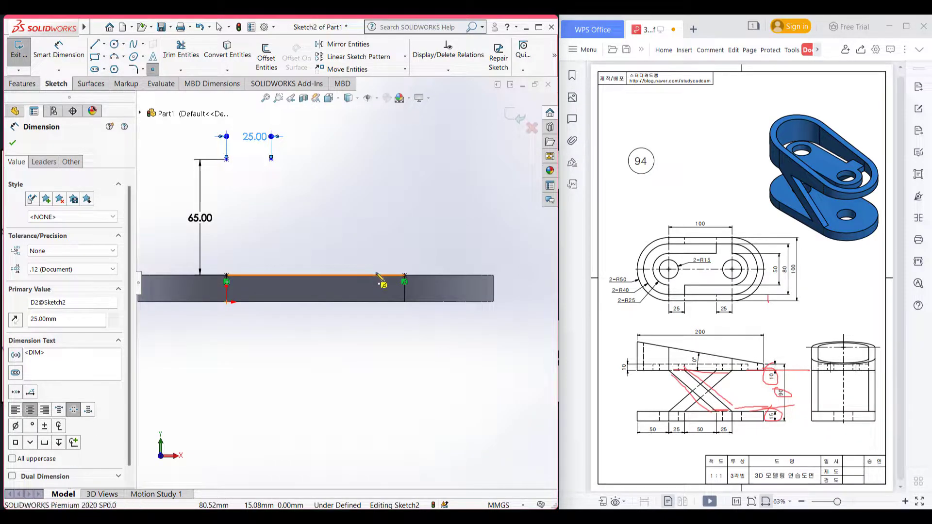
right_drag(414, 232, 411, 253)
click(405, 275)
click(370, 275)
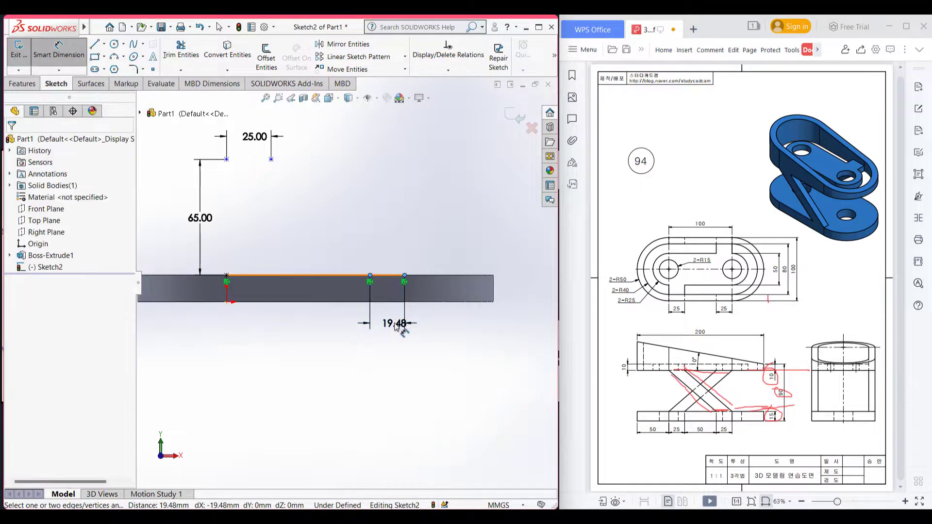
click(396, 326)
text(25)
key(Return)
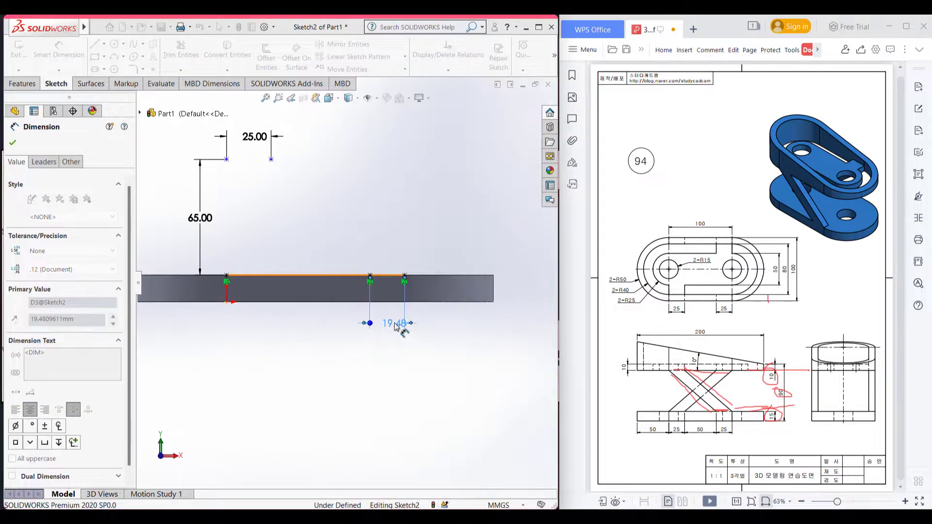
click(16, 142)
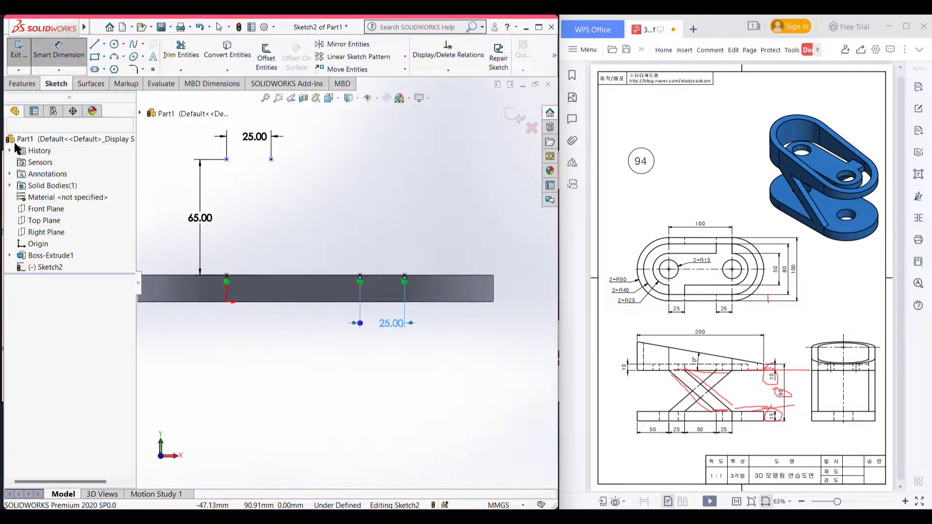
Step: Draw the closed parallelogram profile of the slanted rib with lines joining the two raised points and the two points on the plate edge
click(94, 44)
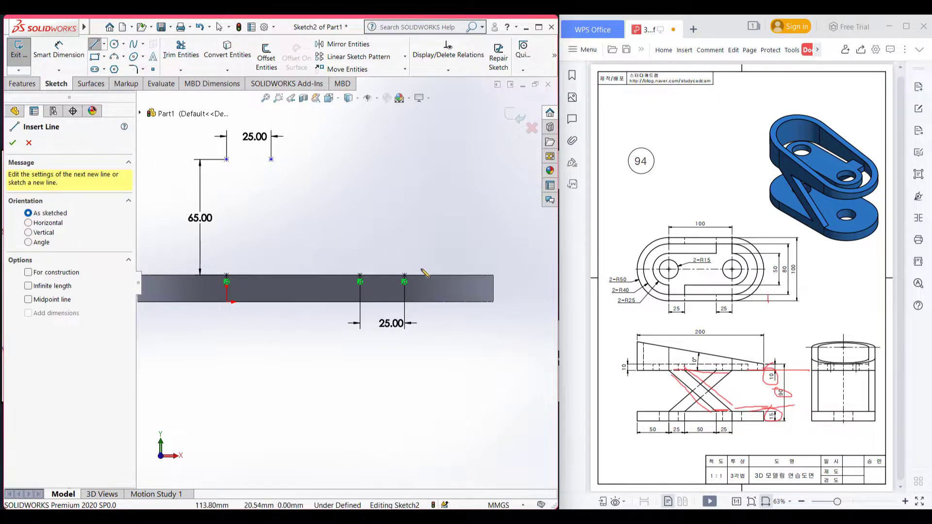
click(404, 275)
click(271, 160)
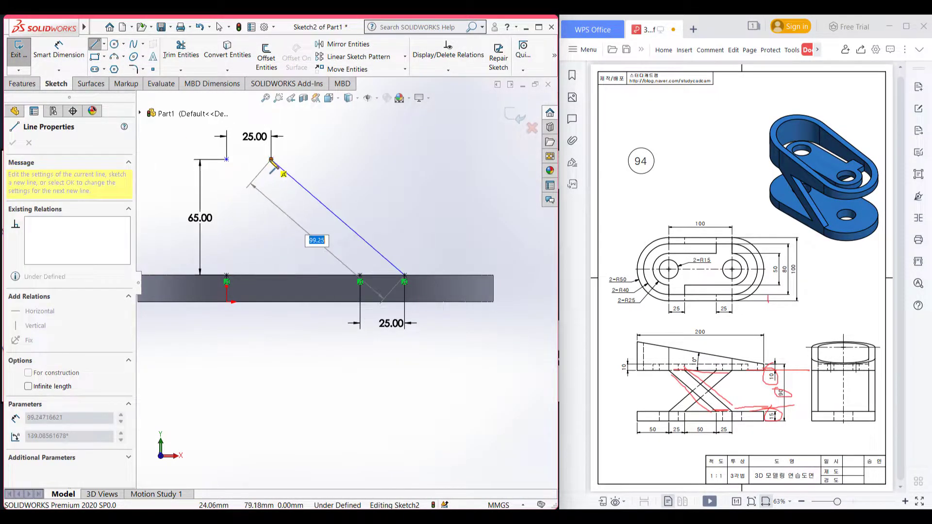
key(Escape)
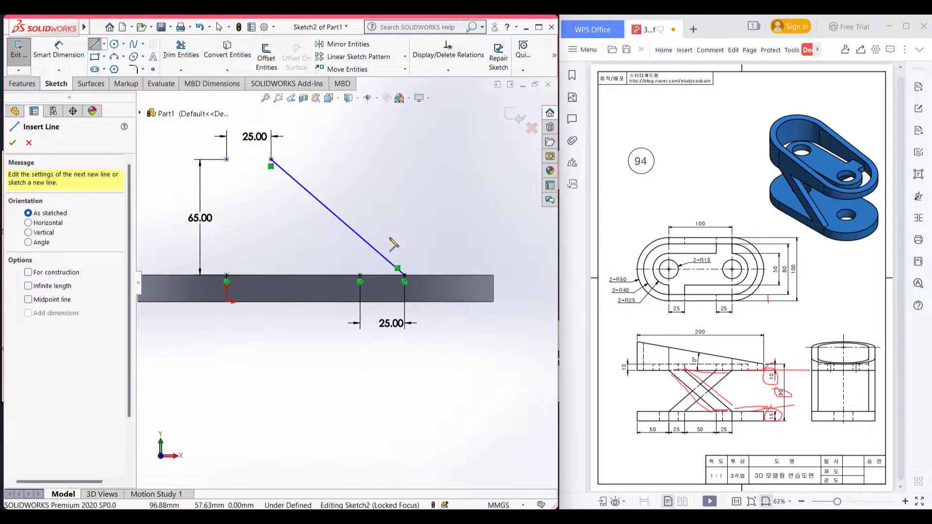
click(360, 276)
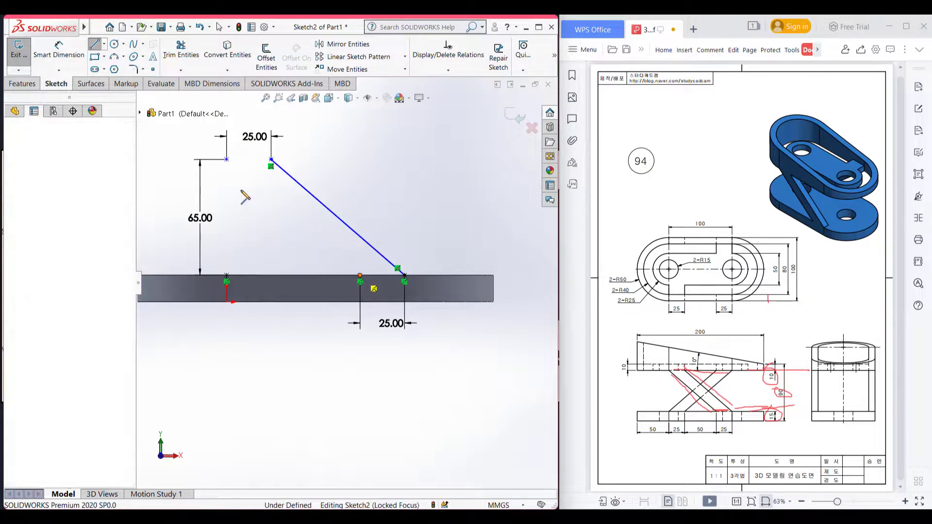
click(227, 159)
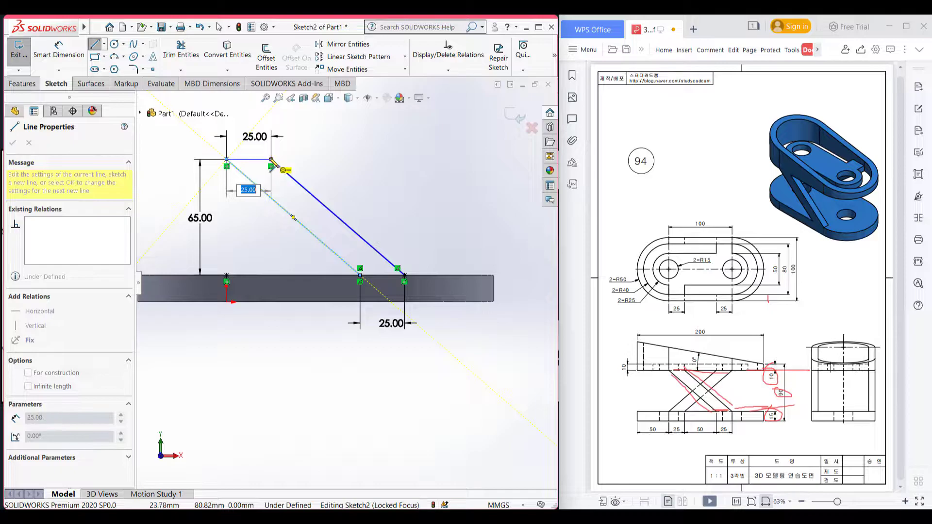
double_click(271, 159)
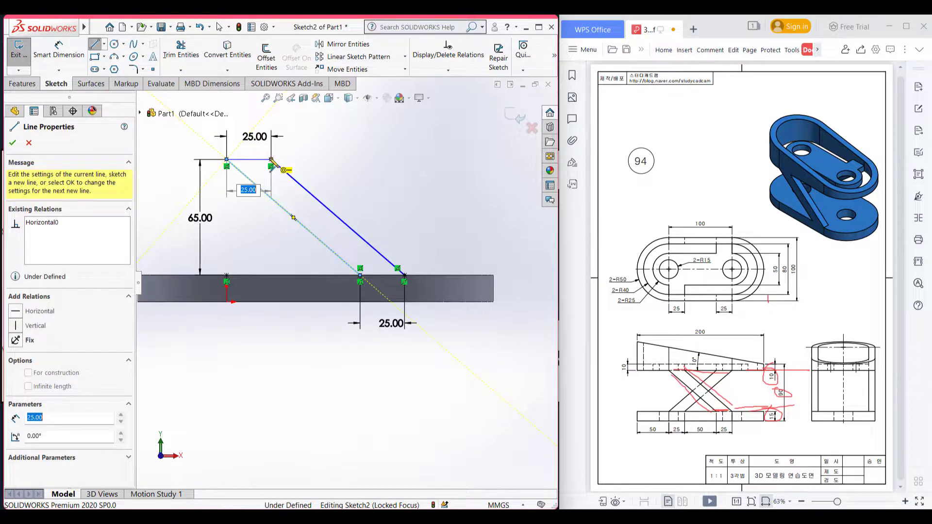
click(359, 276)
click(404, 275)
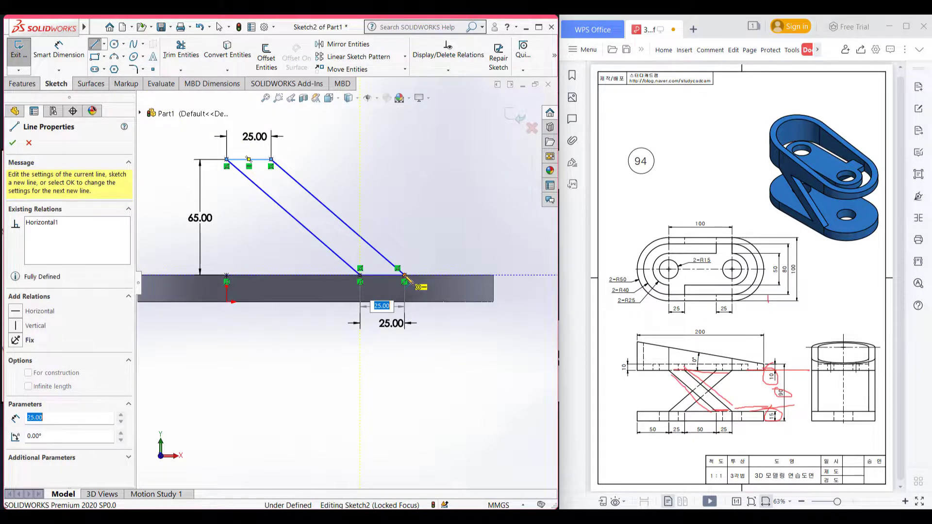
click(13, 143)
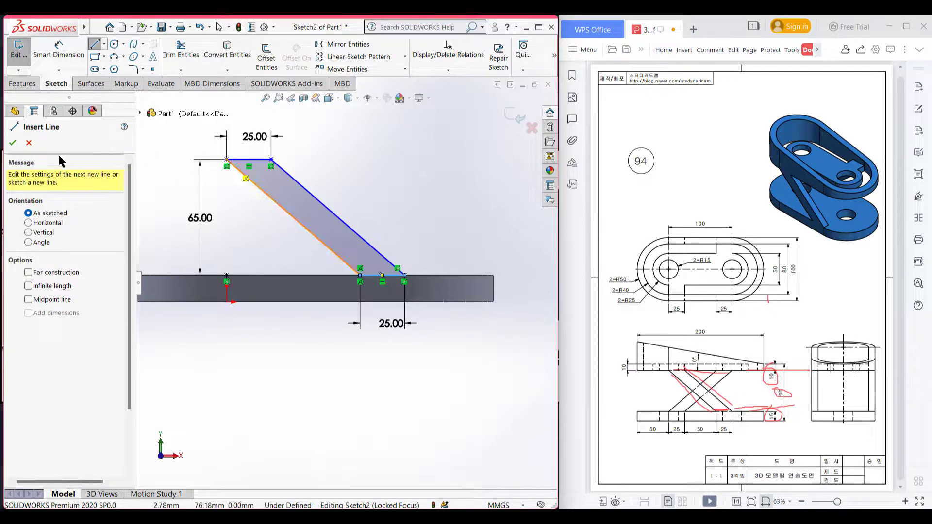
click(12, 144)
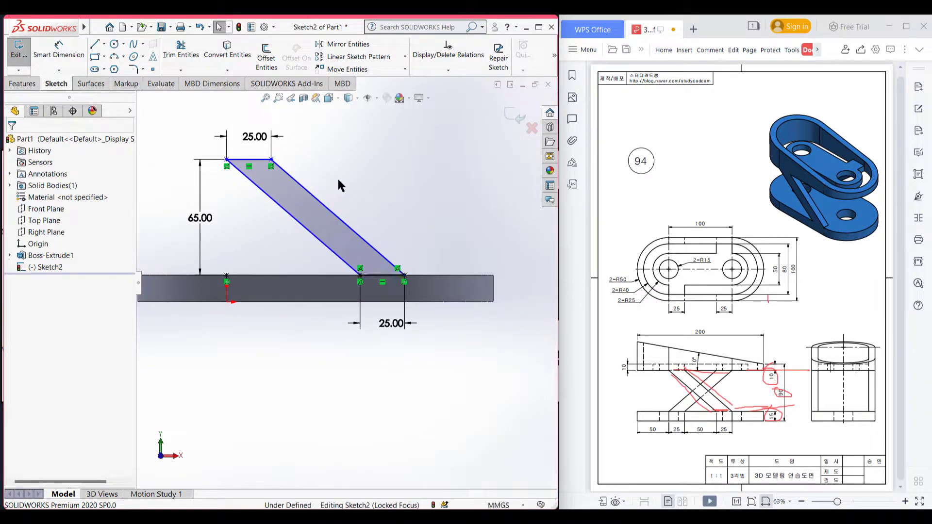
Step: Extrude the parallelogram profile as a blind boss 10 mm deep, with the direction reversed inward over the plate
key(ctrl+7)
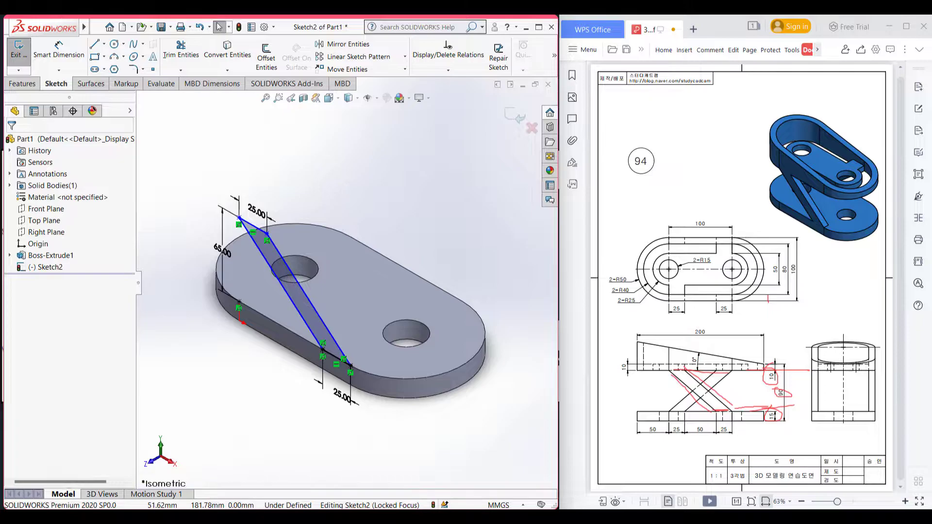
click(21, 84)
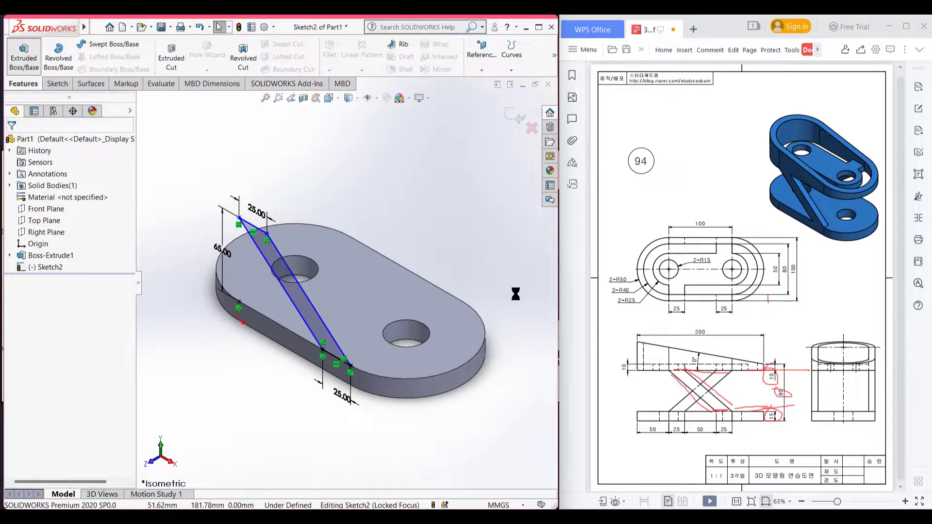
key(e)
drag(696, 292, 697, 297)
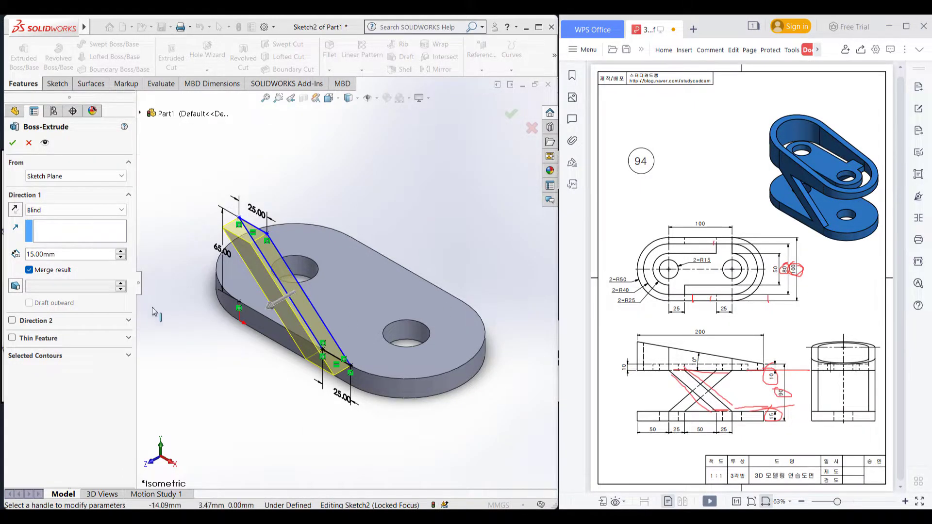
double_click(65, 253)
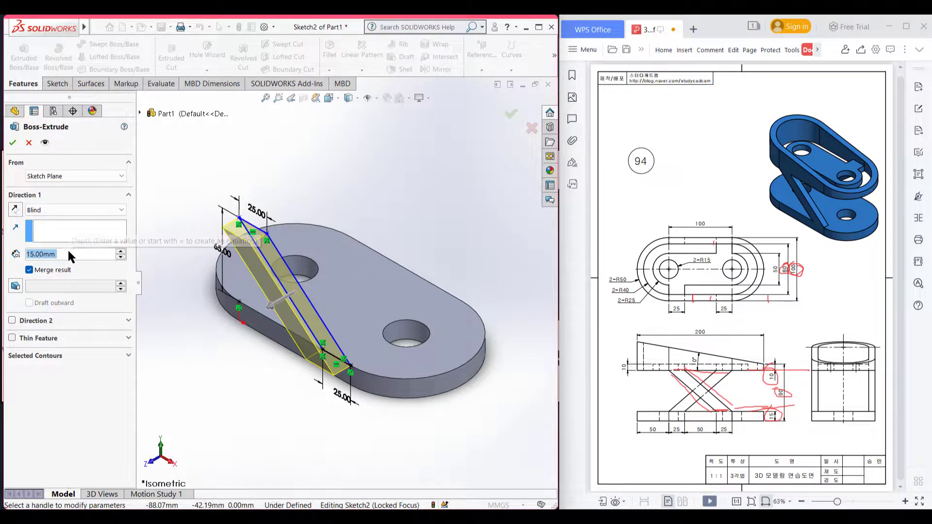
text(10)
key(Return)
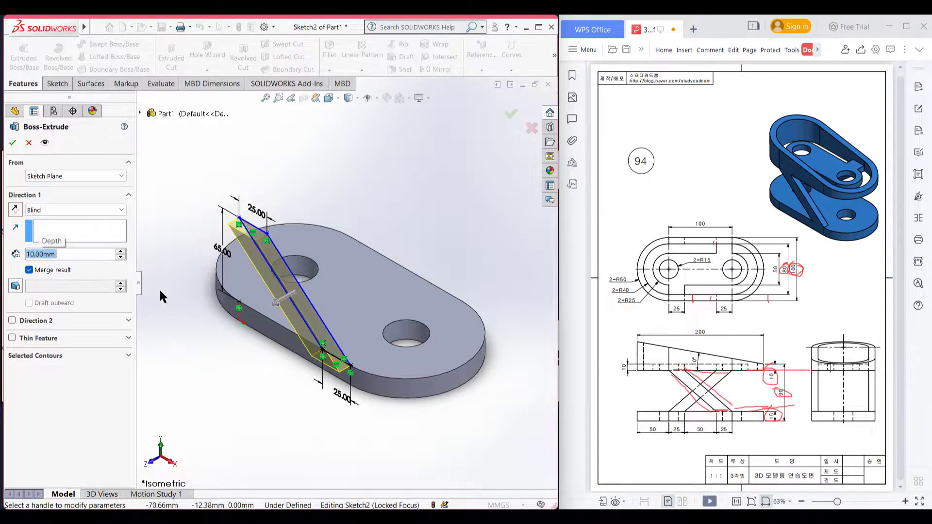
click(17, 209)
click(12, 144)
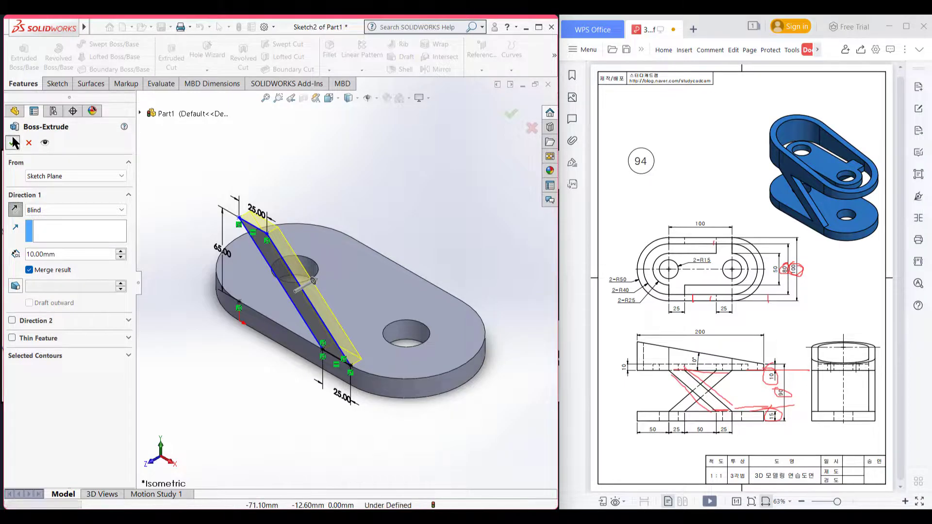
middle_drag(421, 209, 434, 266)
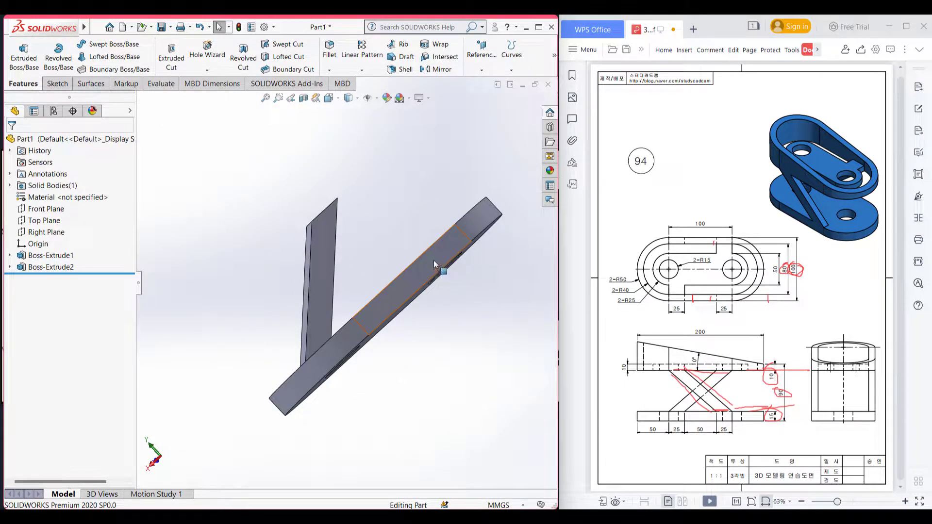
Step: Start a sketch on the plate's straight side face opposite the first rib and place points on its two upper corners
right_click(433, 260)
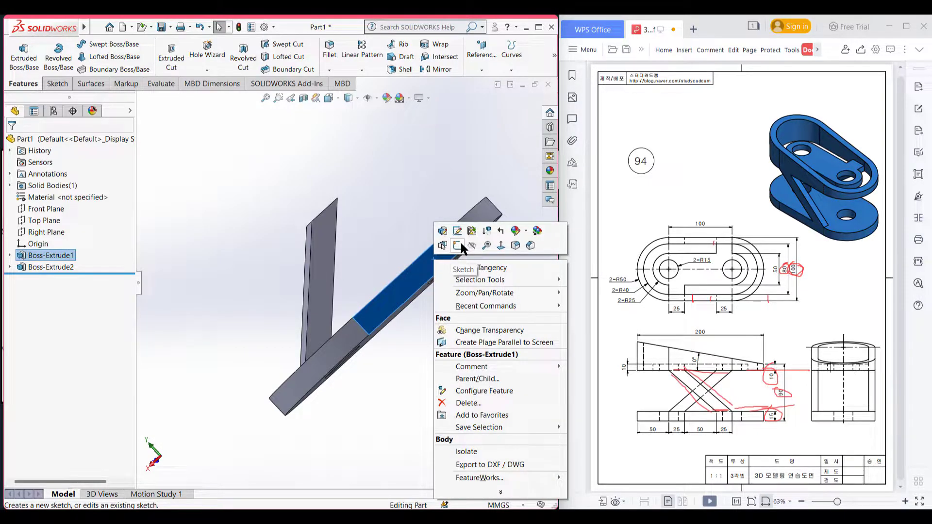
click(458, 245)
key(ctrl+8)
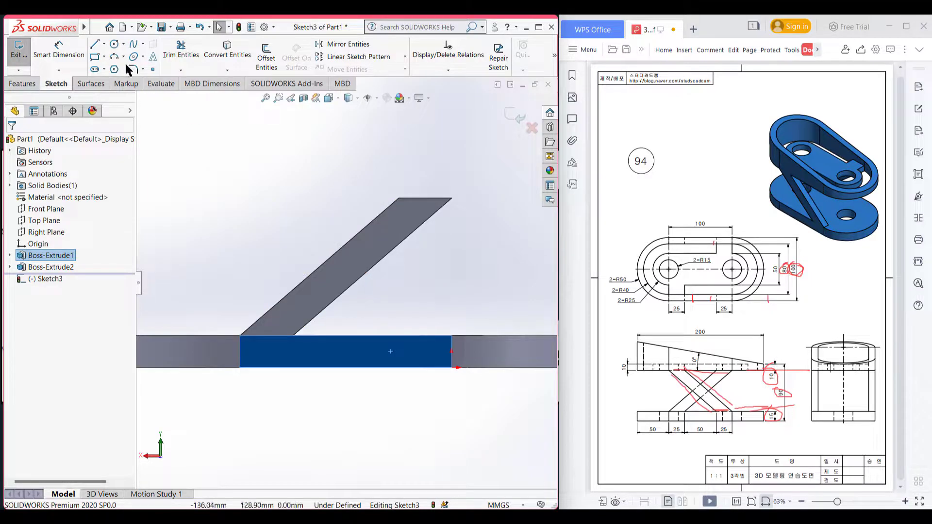
click(153, 69)
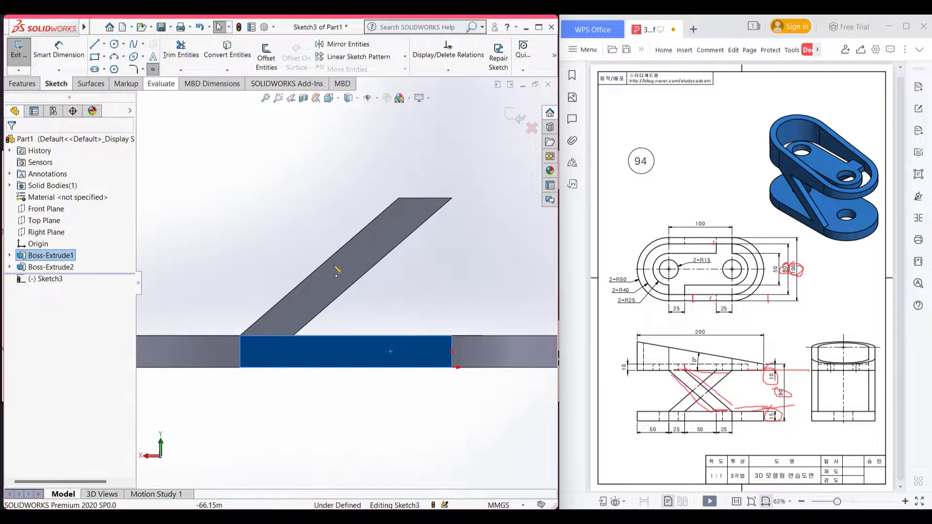
click(452, 336)
click(240, 337)
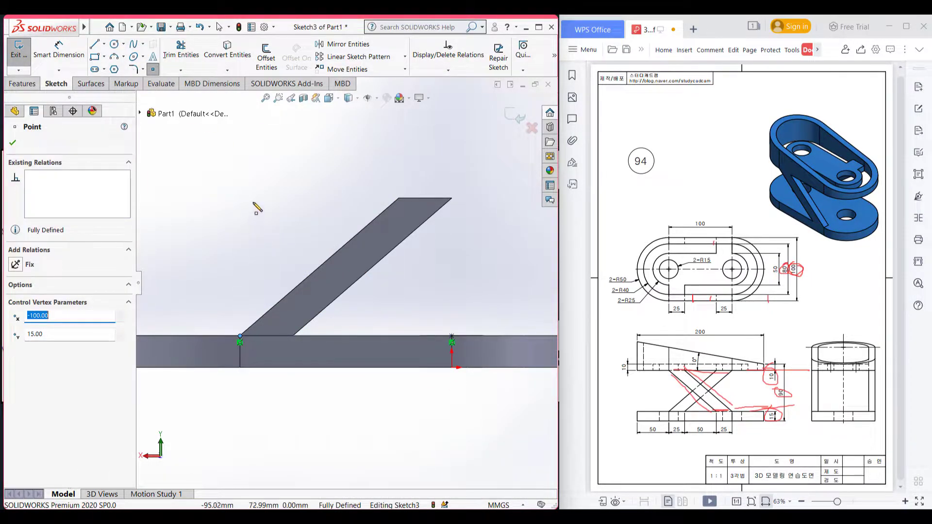
Step: Place a point directly above the upper corner farther from the origin and dimension its height from that corner as 90-15-10
click(240, 233)
click(59, 51)
click(240, 233)
click(241, 337)
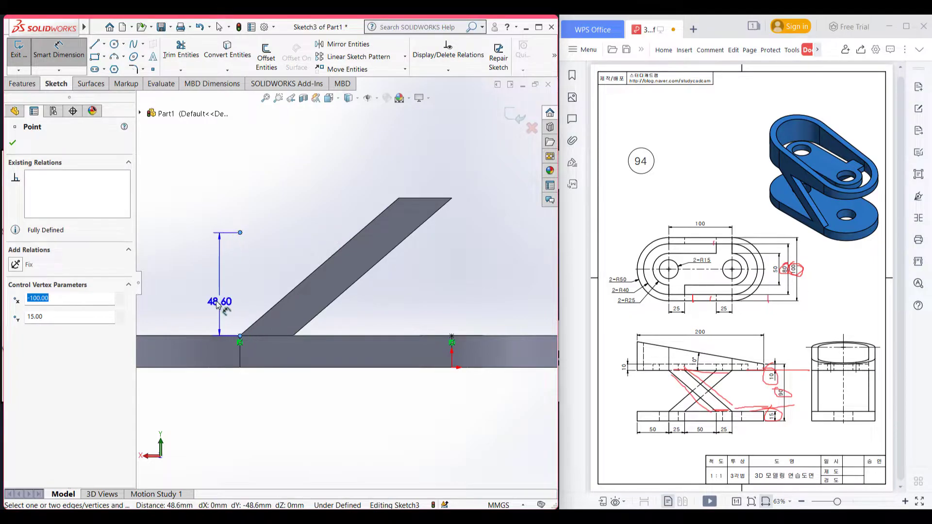
click(212, 300)
text(90-15-10)
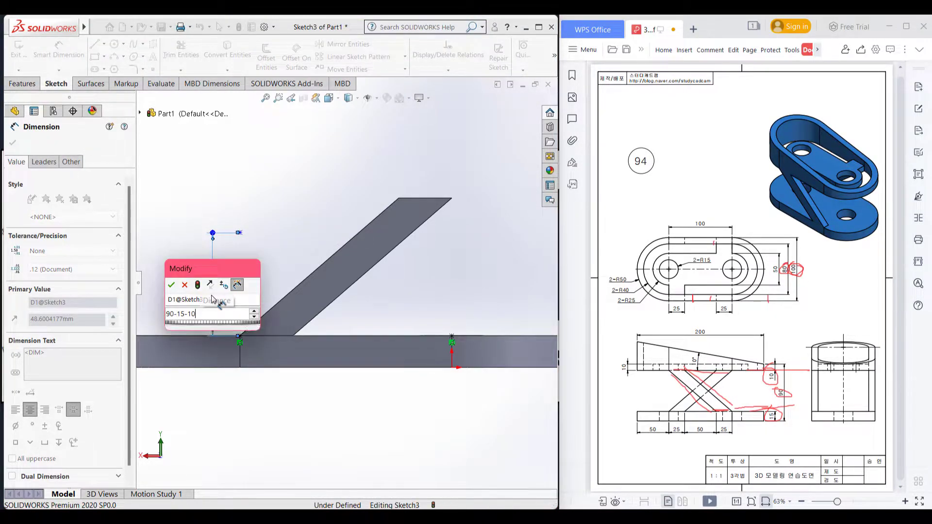
key(Escape)
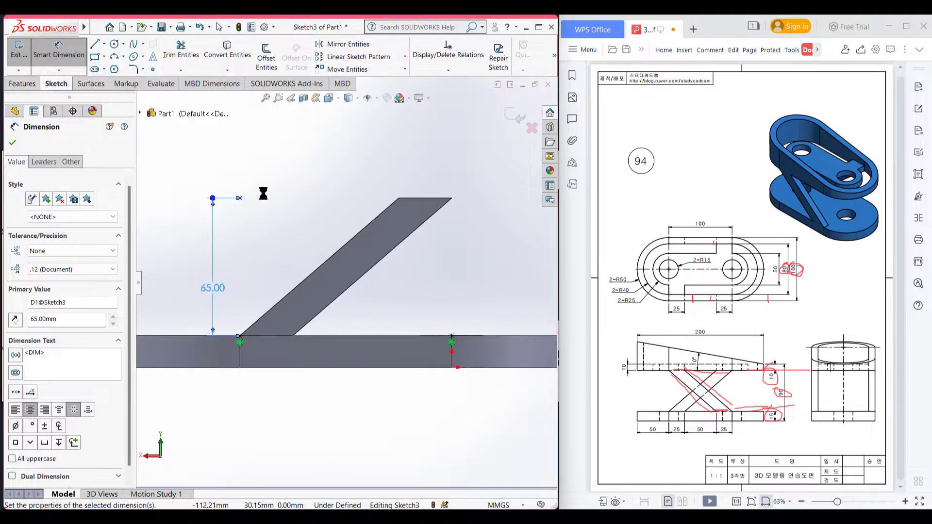
Step: Place one point level with the raised point and another on the plate's upper edge, and dimension the raised points 25 mm apart
click(152, 69)
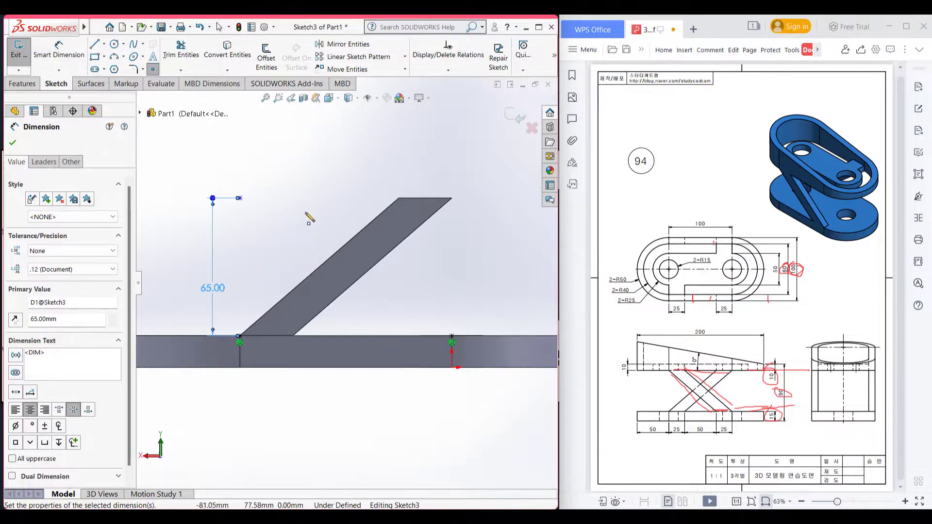
click(271, 198)
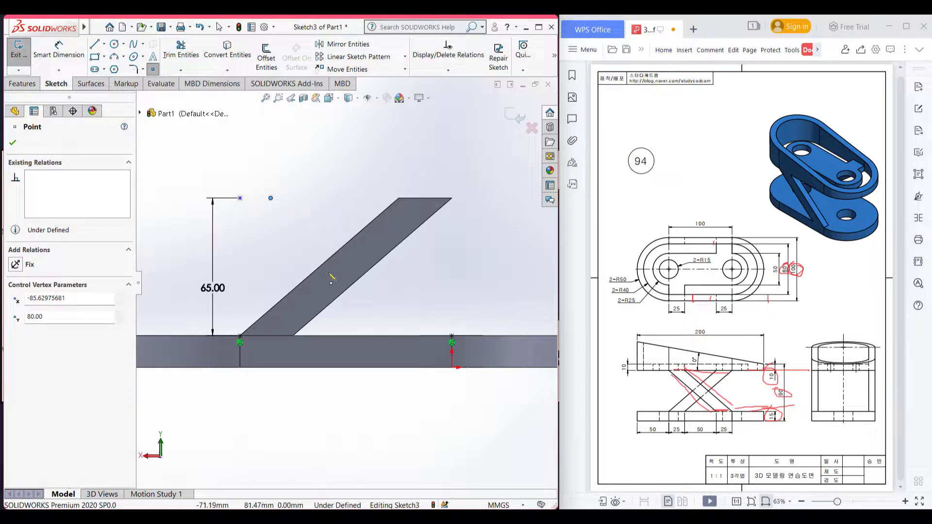
click(412, 336)
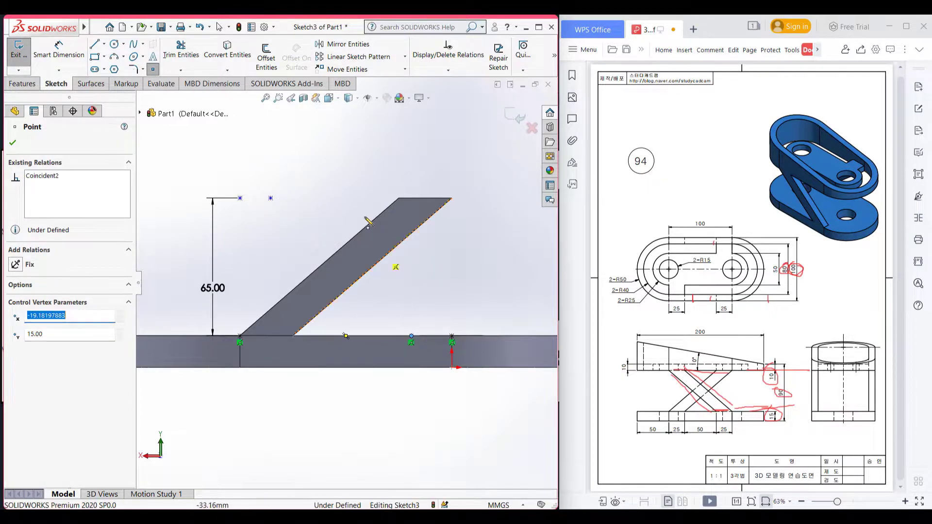
right_drag(325, 188, 286, 190)
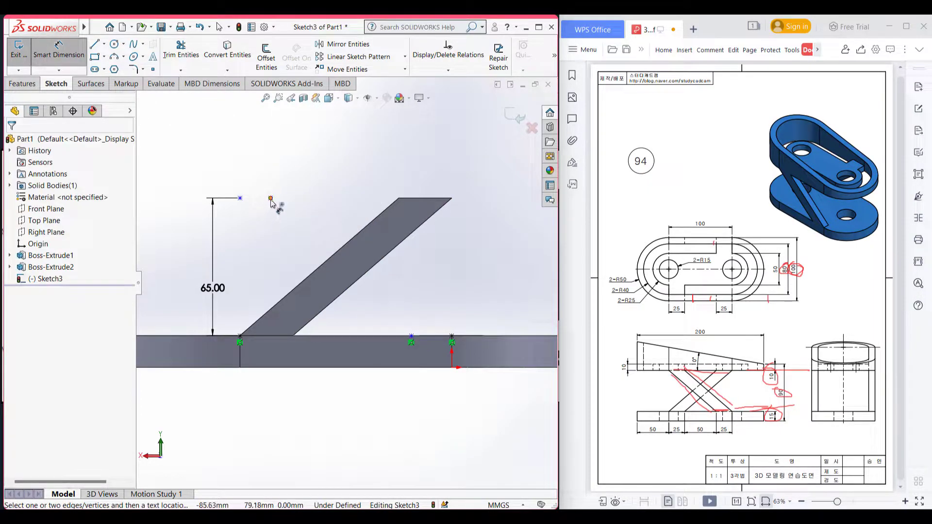
click(271, 198)
click(240, 198)
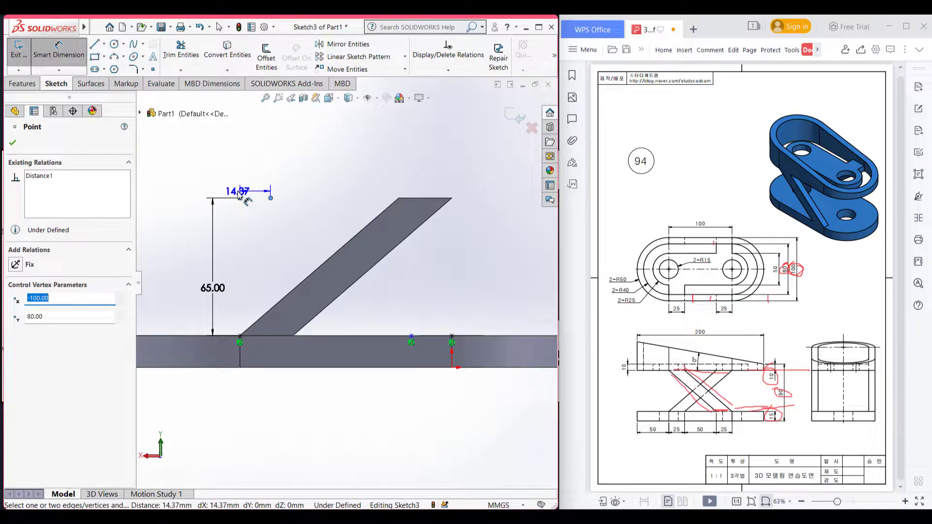
click(259, 169)
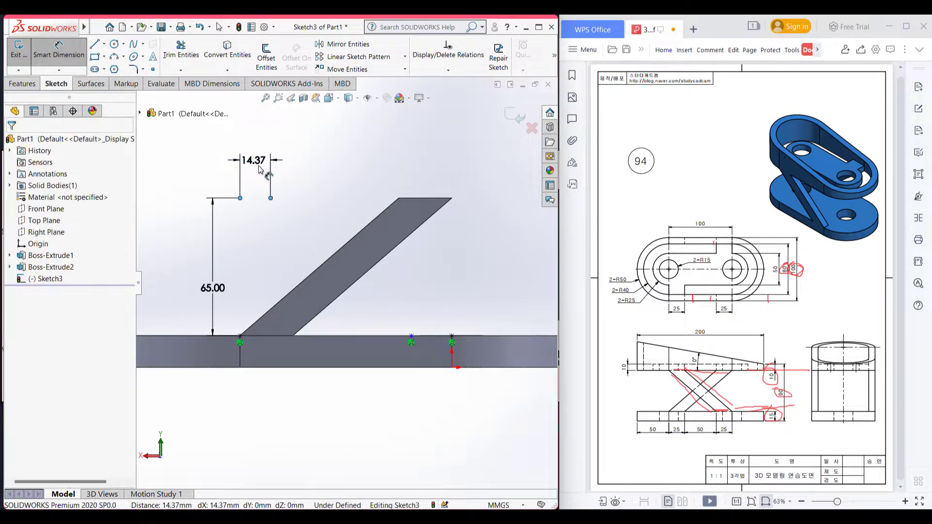
key(Return)
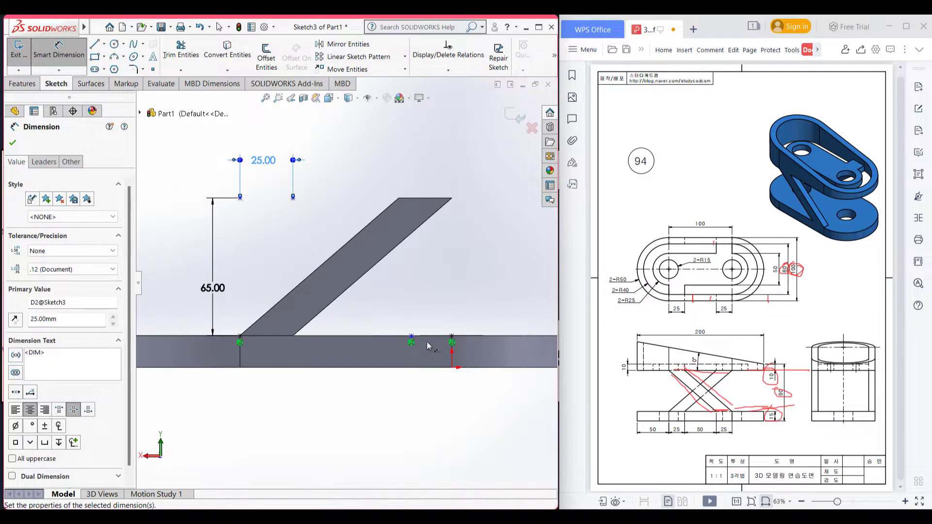
Step: Dimension the point on the plate's upper edge 25 mm from the corner above the origin
click(412, 336)
click(452, 336)
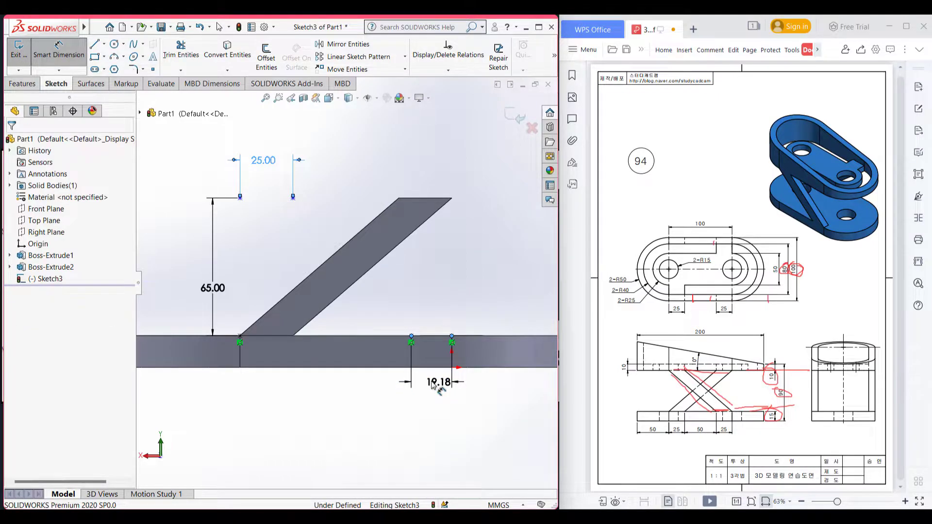
click(434, 386)
text(25)
key(Return)
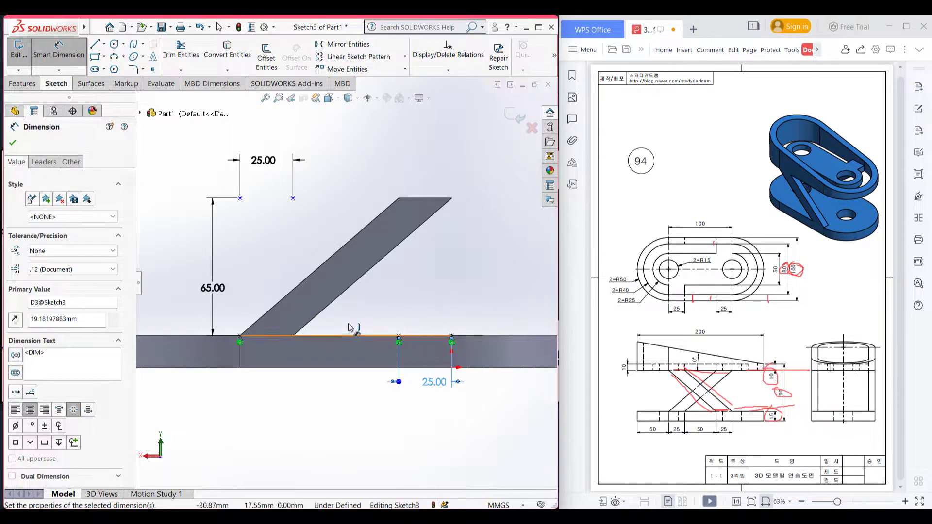
key(Escape)
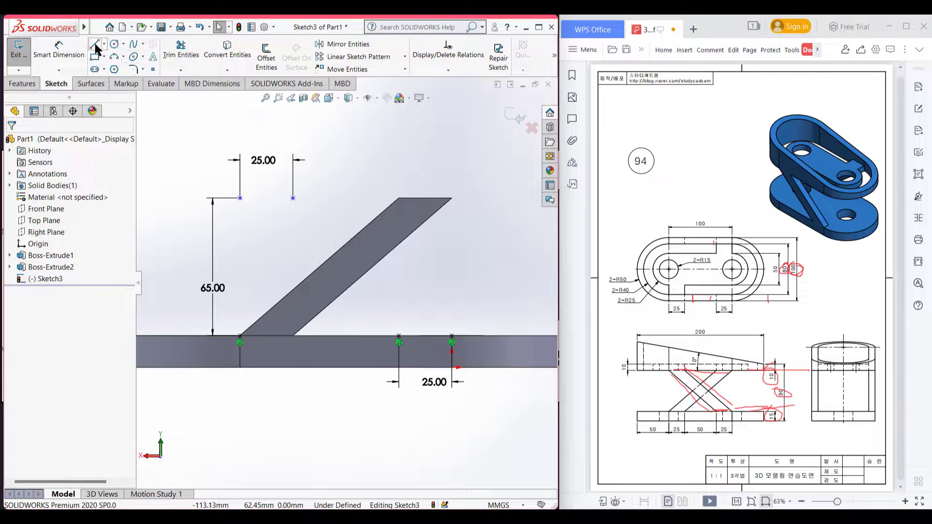
Step: Draw the second rib's closed parallelogram profile with lines joining the two raised points, the edge point and the corner above the origin
key(l)
click(452, 336)
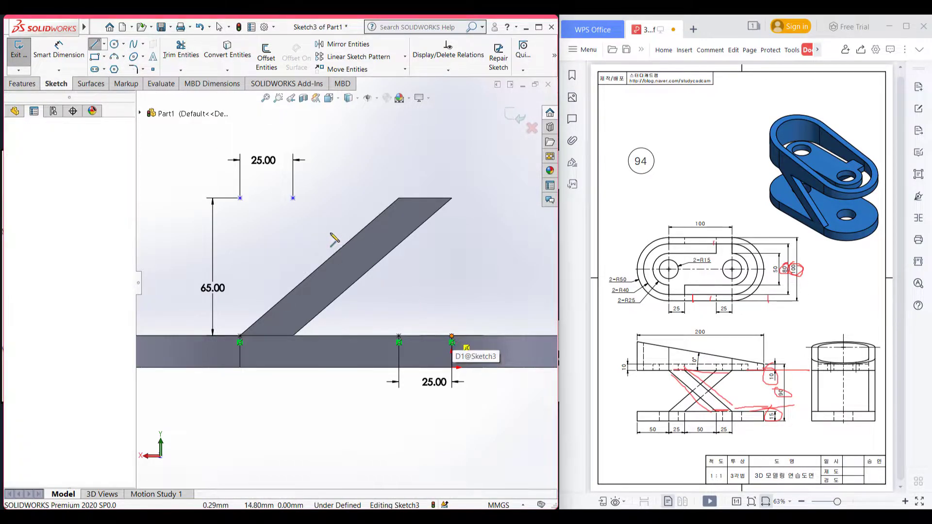
click(293, 199)
key(Escape)
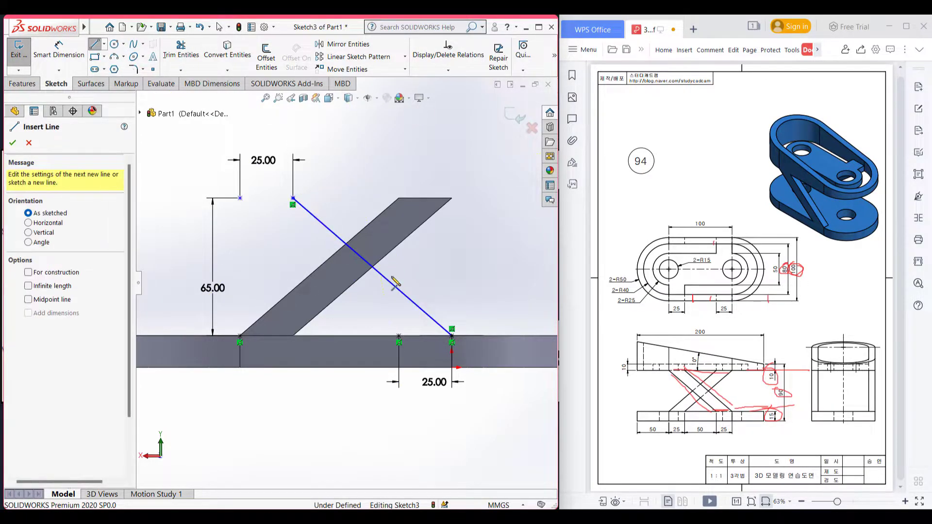
click(399, 336)
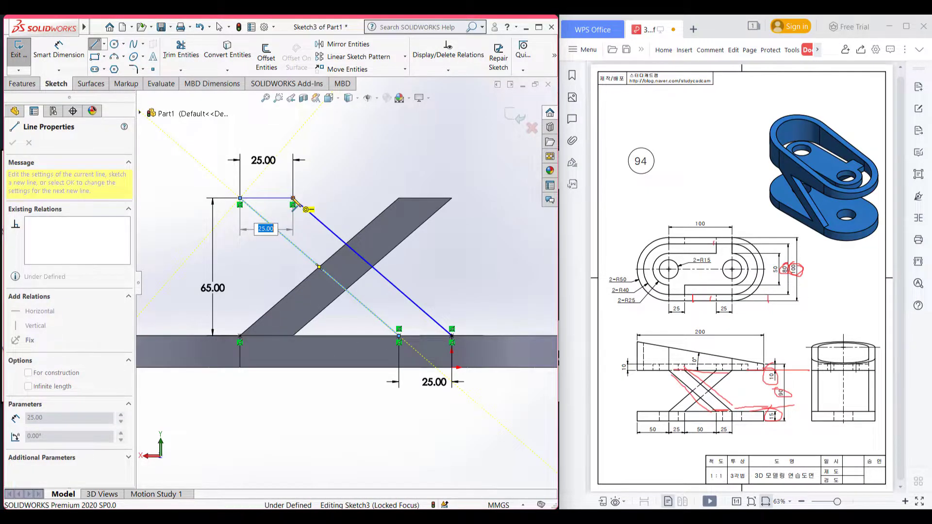
double_click(293, 198)
click(399, 337)
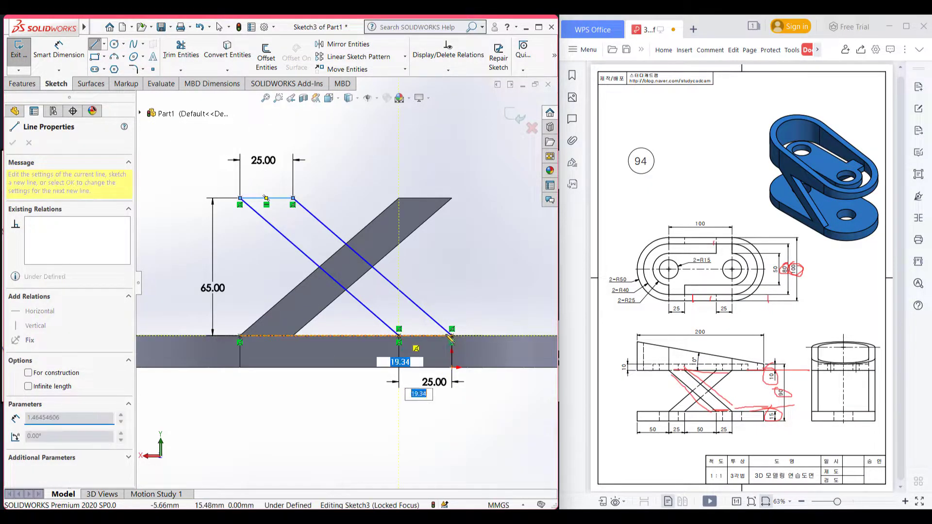
double_click(452, 337)
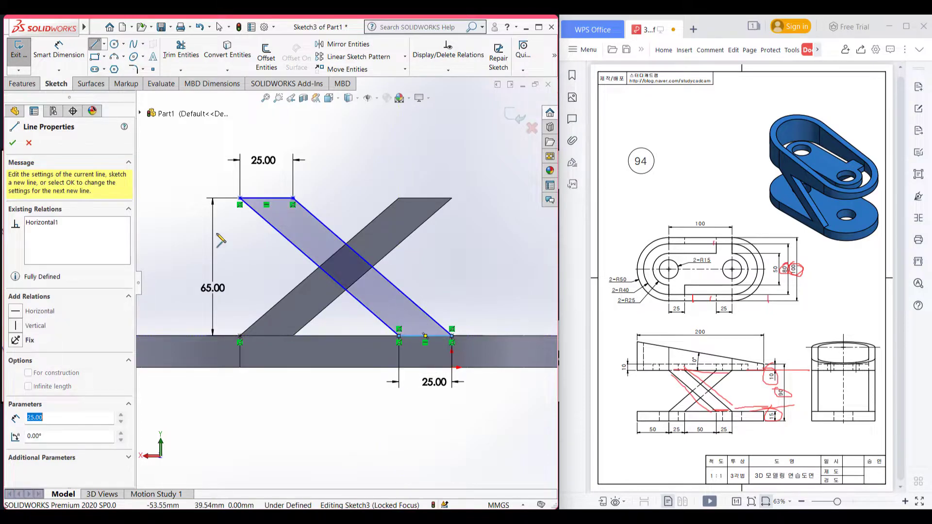
click(13, 144)
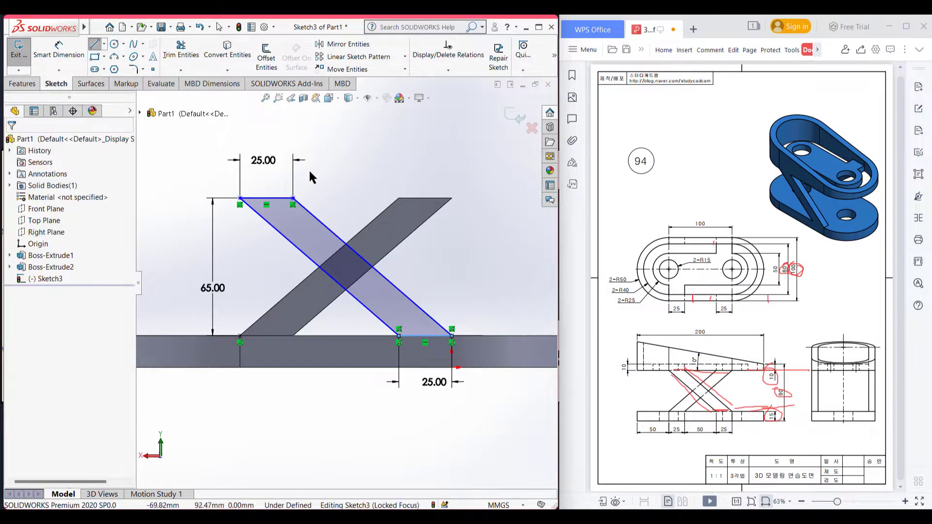
Step: Extrude the second rib profile as a blind boss 10 mm deep, with the direction reversed inward over the plate
key(ctrl+7)
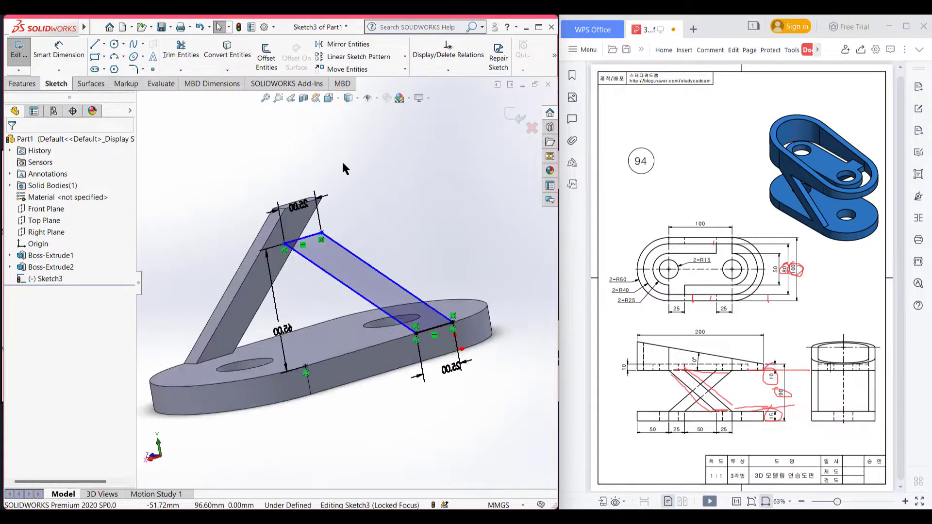
click(21, 85)
click(23, 56)
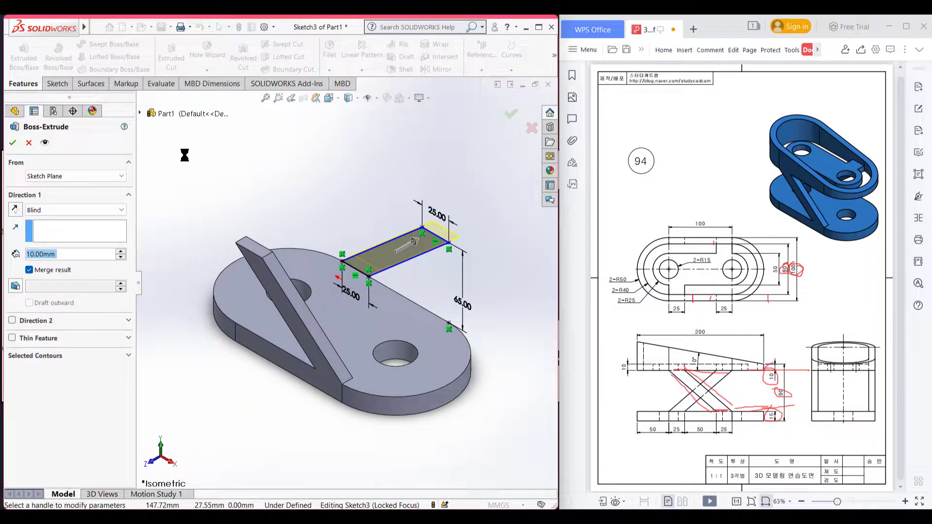
click(15, 210)
click(10, 144)
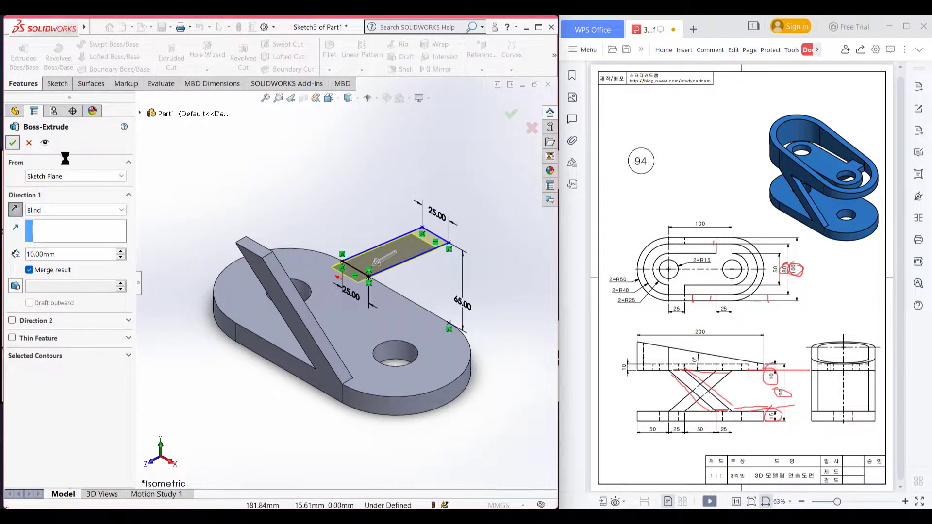
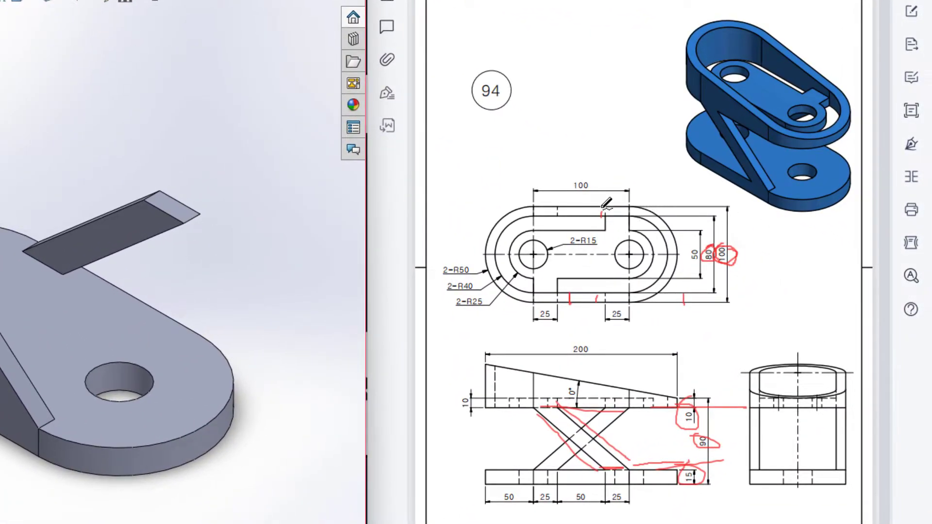
Step: Mark the upper slotted ring in red on drawing 94, in both the isometric view and the top view
drag(631, 206, 553, 206)
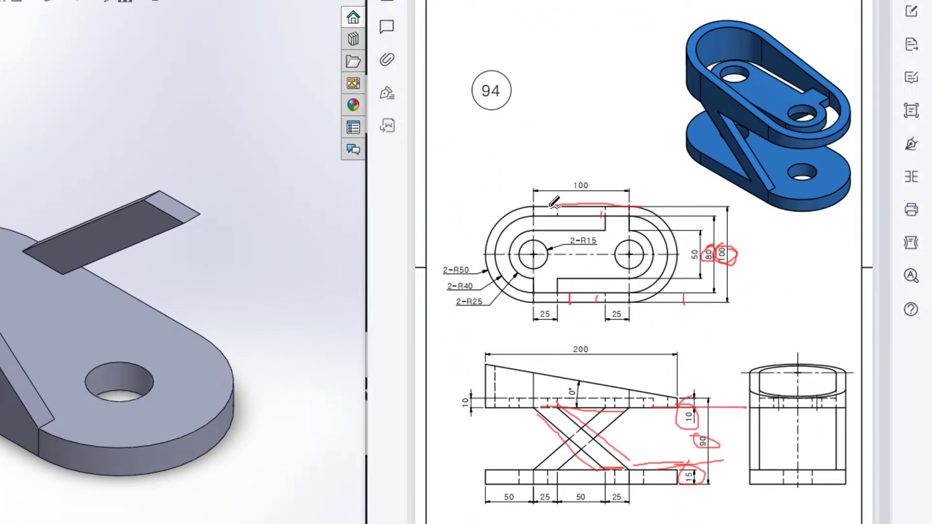
mouse_move(694, 102)
mouse_down()
mouse_move(789, 127)
mouse_move(842, 96)
mouse_move(667, 66)
mouse_up()
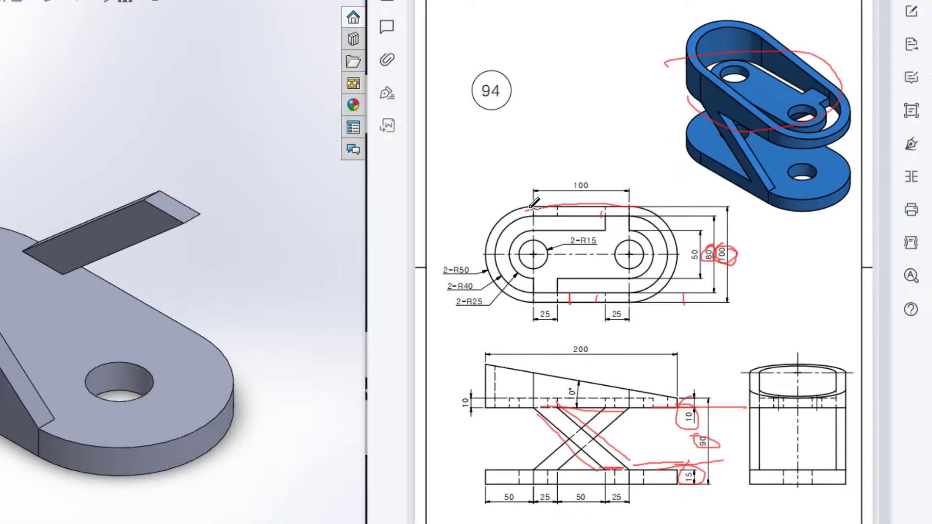
mouse_move(493, 232)
mouse_down()
mouse_move(499, 285)
mouse_move(511, 296)
mouse_move(603, 311)
mouse_move(683, 287)
mouse_move(682, 253)
mouse_move(647, 209)
mouse_move(610, 203)
mouse_move(623, 215)
mouse_move(530, 220)
mouse_move(503, 243)
mouse_move(526, 275)
mouse_move(574, 282)
mouse_move(612, 284)
mouse_move(663, 265)
mouse_move(618, 213)
mouse_up()
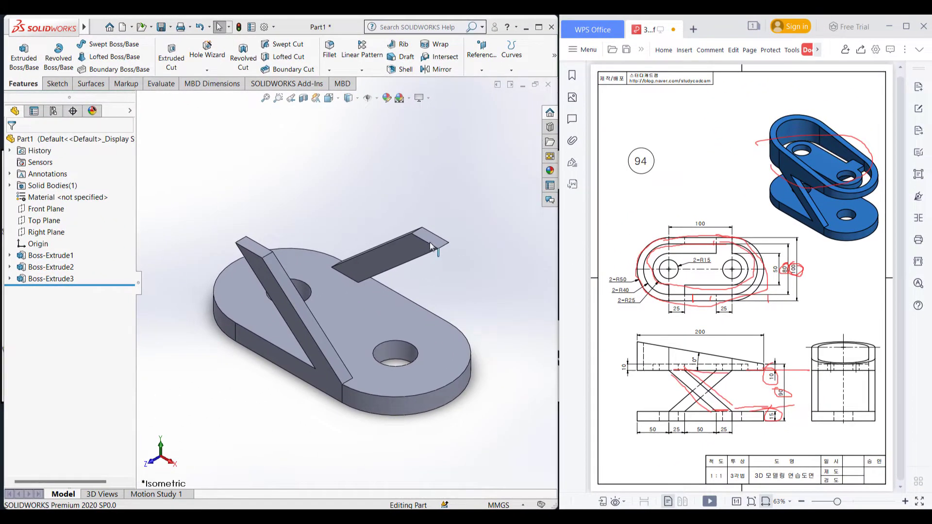
Step: Start a sketch on the top face of the second slanted rib
click(172, 215)
click(431, 242)
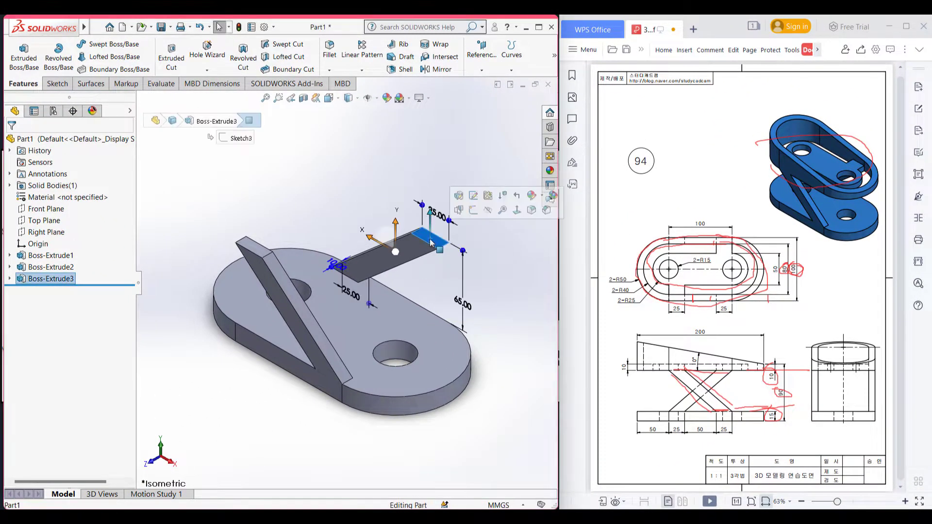
right_click(438, 248)
click(447, 190)
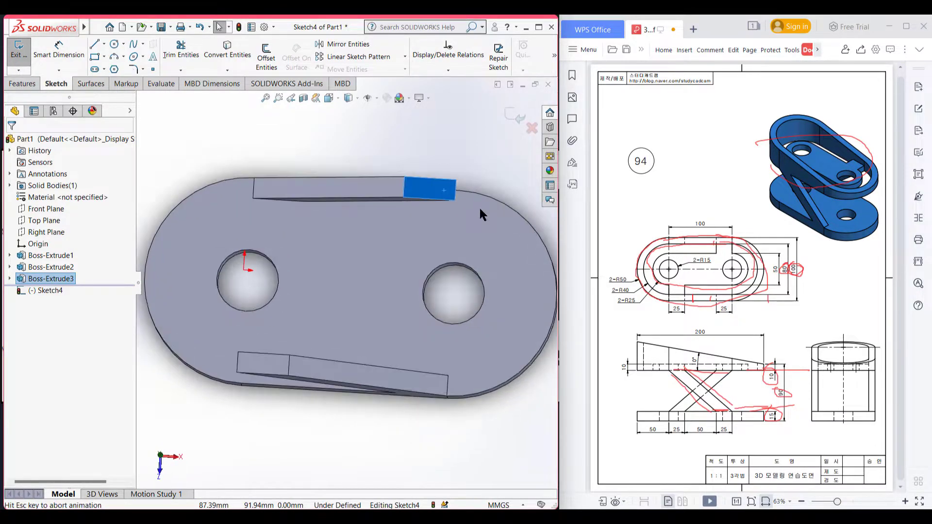
click(214, 97)
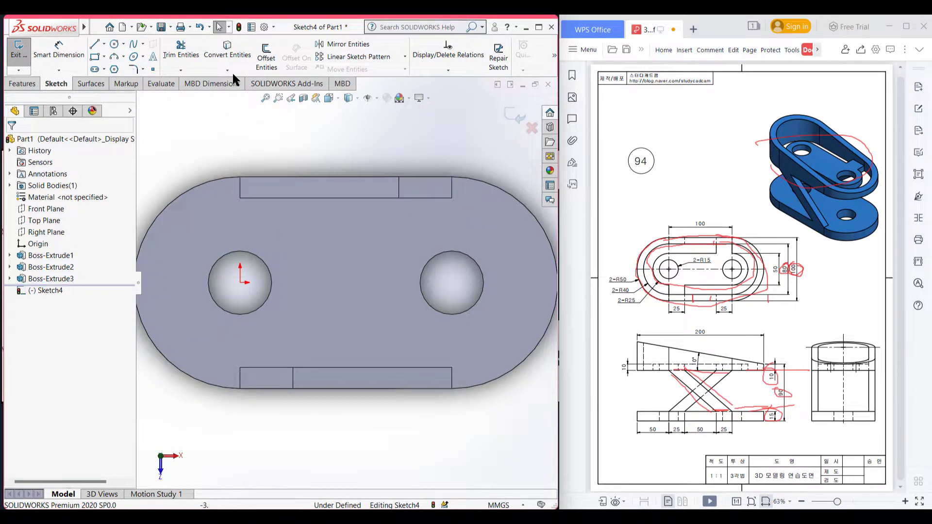
Step: Convert the outer edges of the slotted outline, both end arcs and all straight side segments, into sketch entities
click(238, 56)
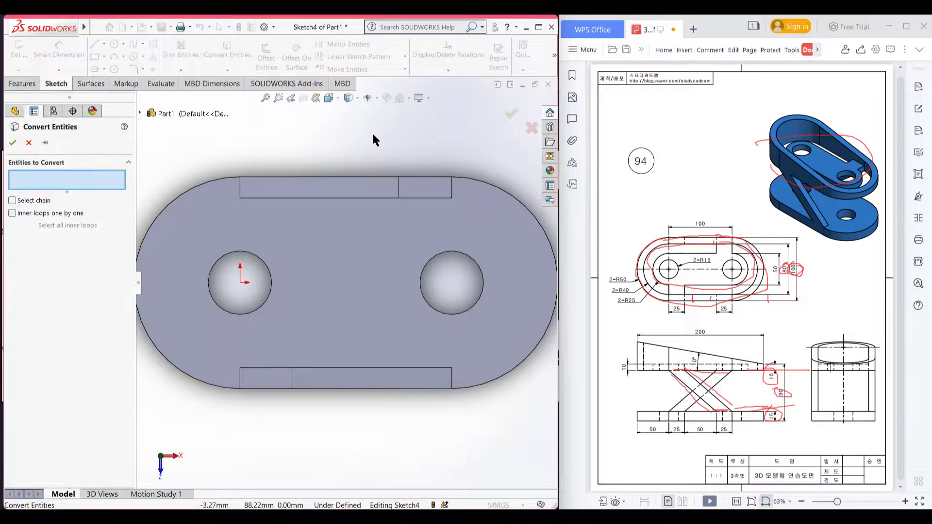
click(484, 185)
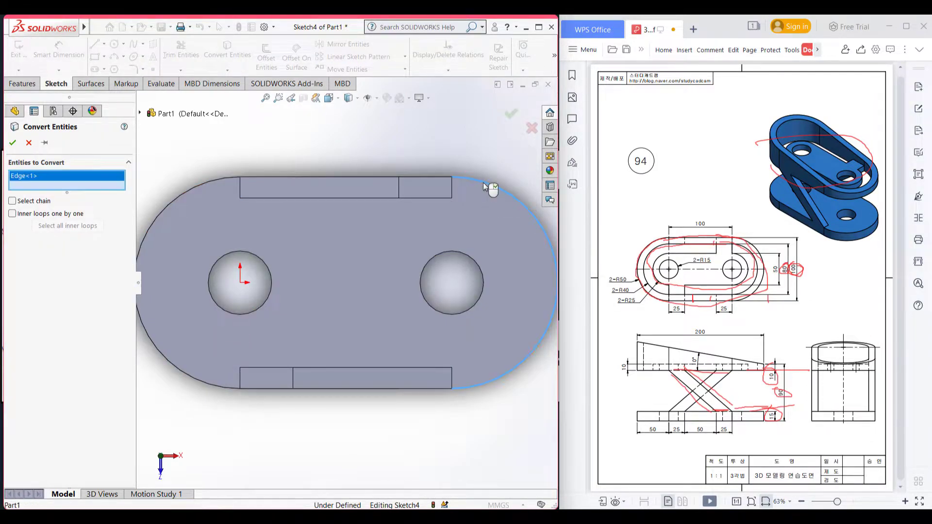
click(425, 178)
click(366, 178)
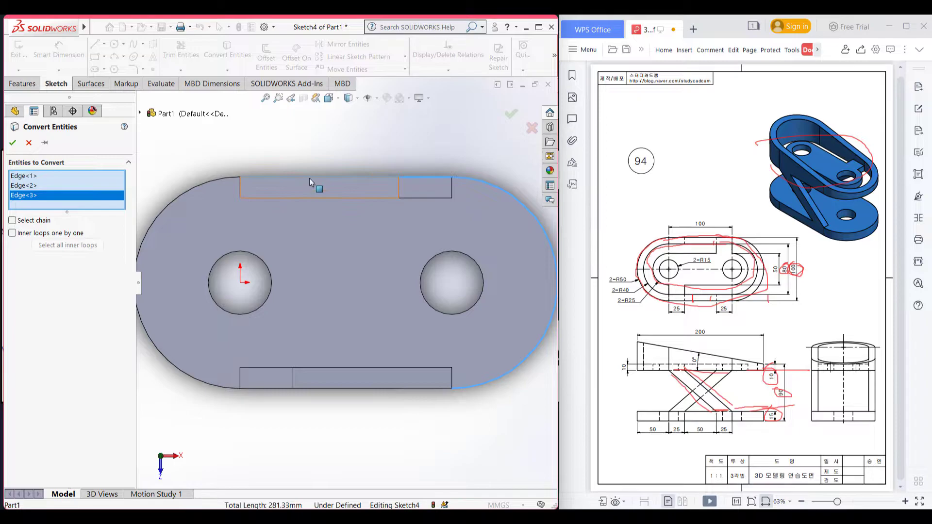
click(201, 188)
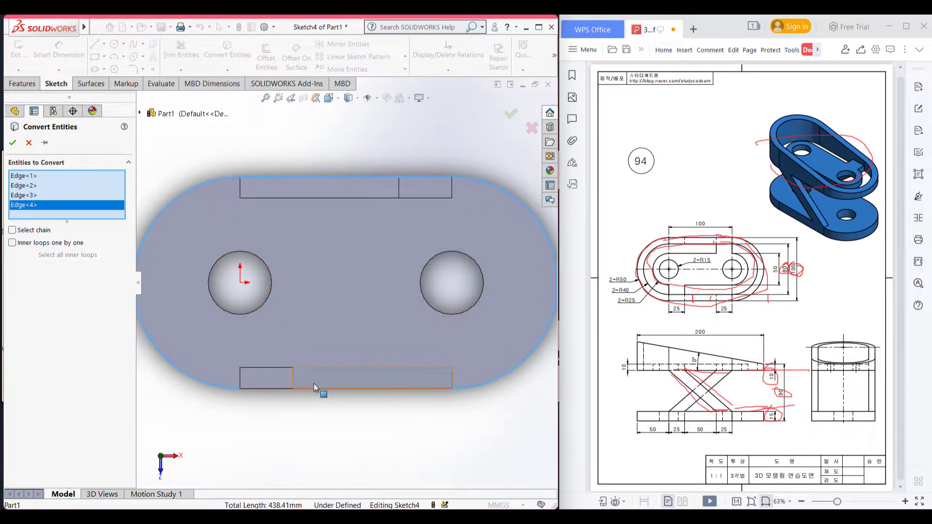
click(250, 388)
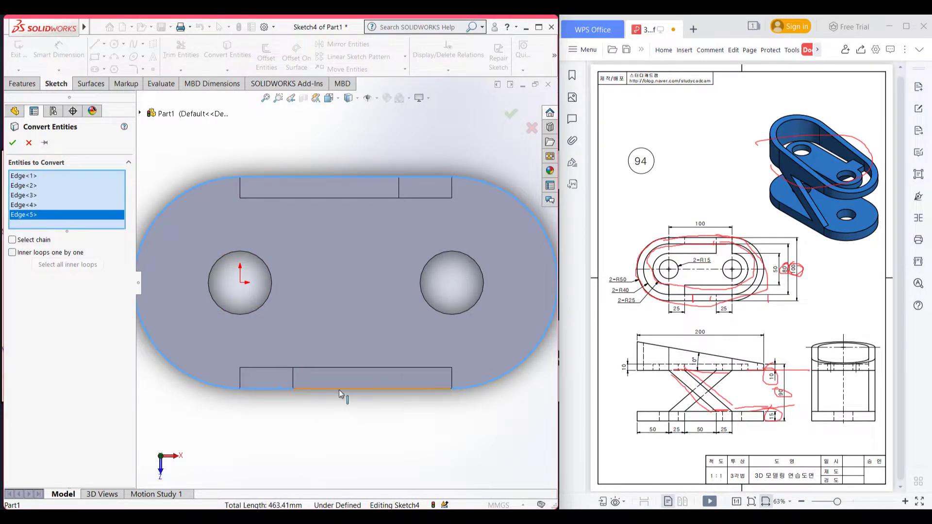
click(340, 389)
click(13, 142)
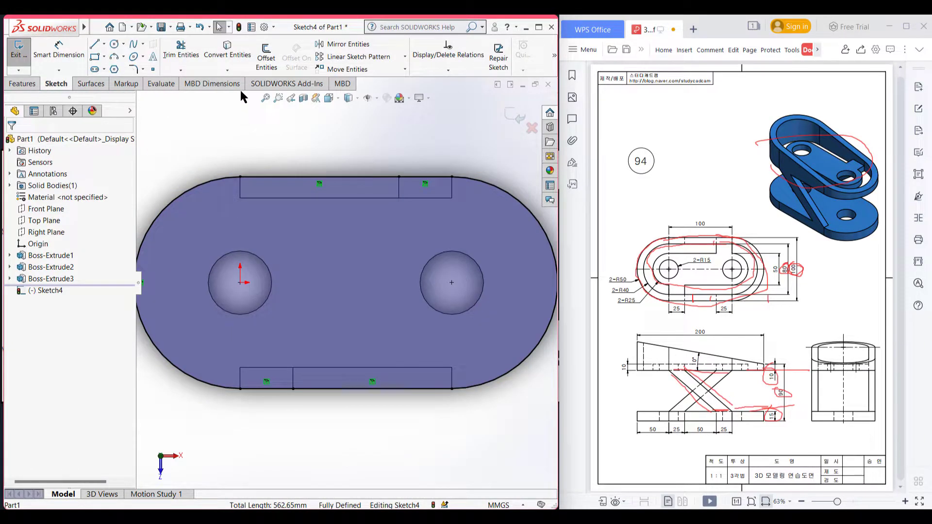
Step: Offset the converted slot outline 10 mm inward as a chain, using the reversed direction
click(266, 54)
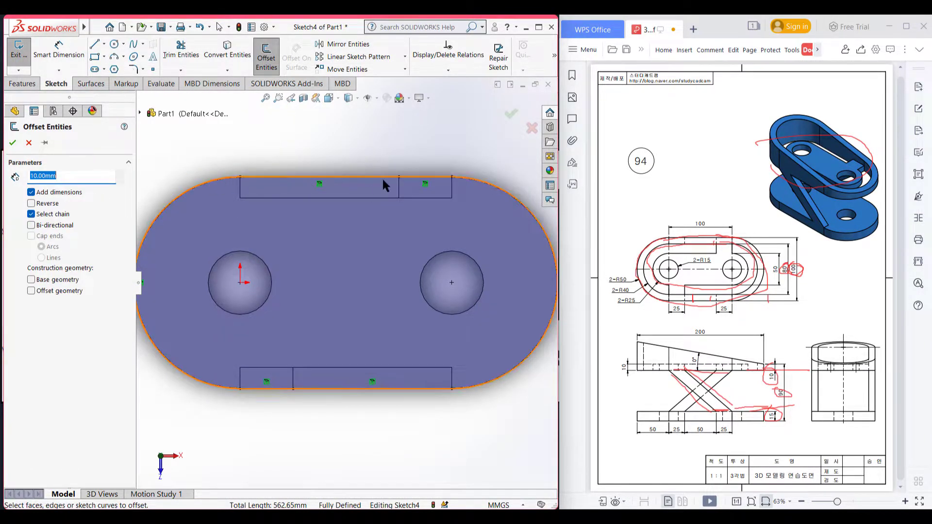
click(505, 194)
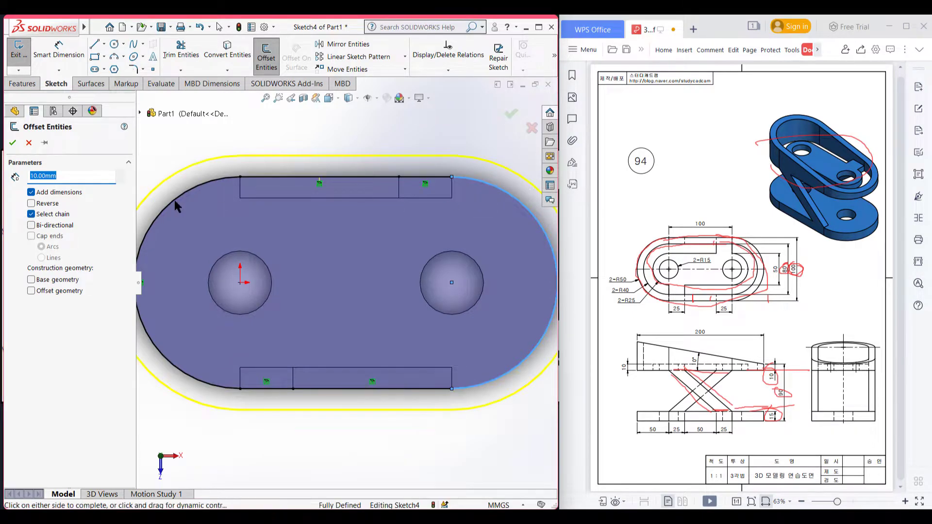
click(31, 203)
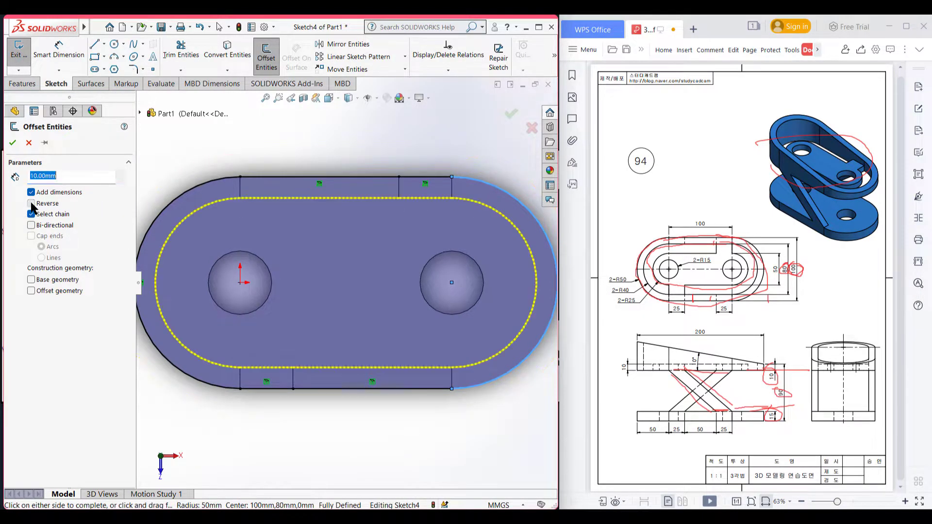
click(12, 143)
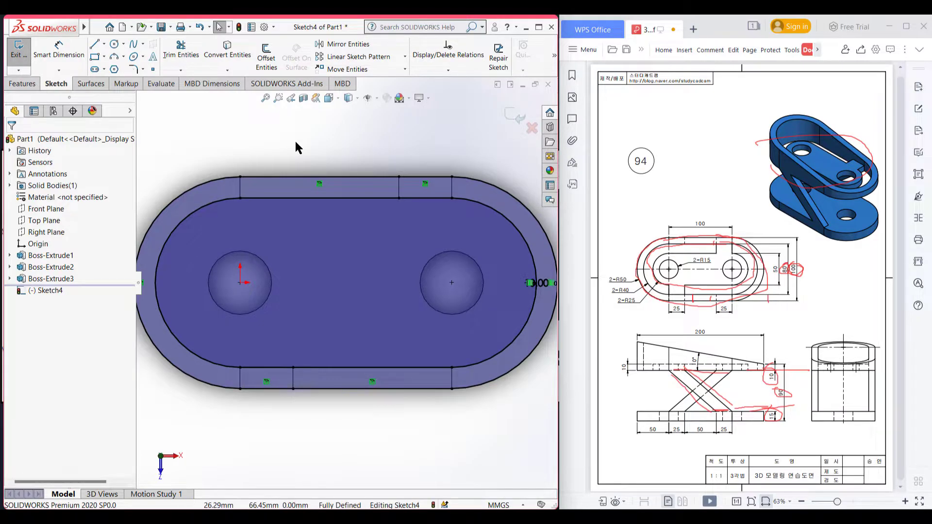
Step: Extrude the upper ring profile as a blind boss 10 mm upward, merged with the existing body
key(ctrl+7)
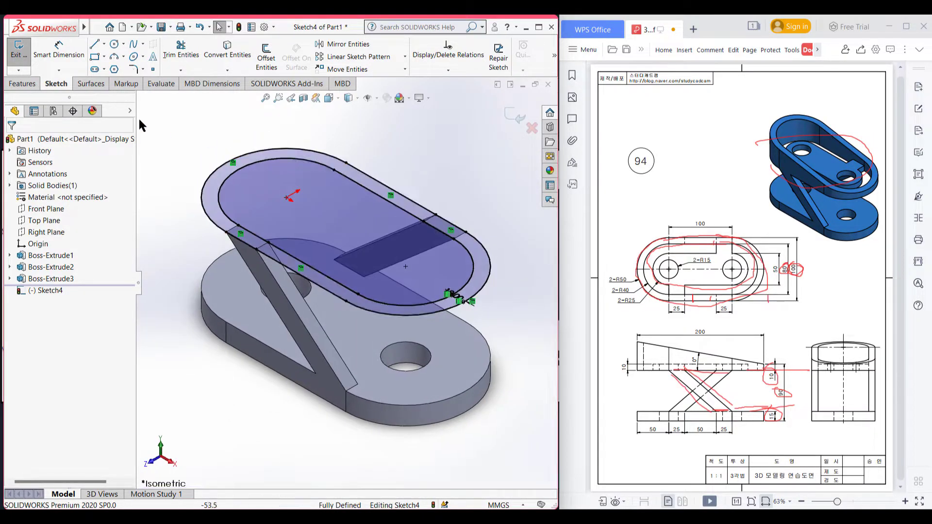
click(14, 84)
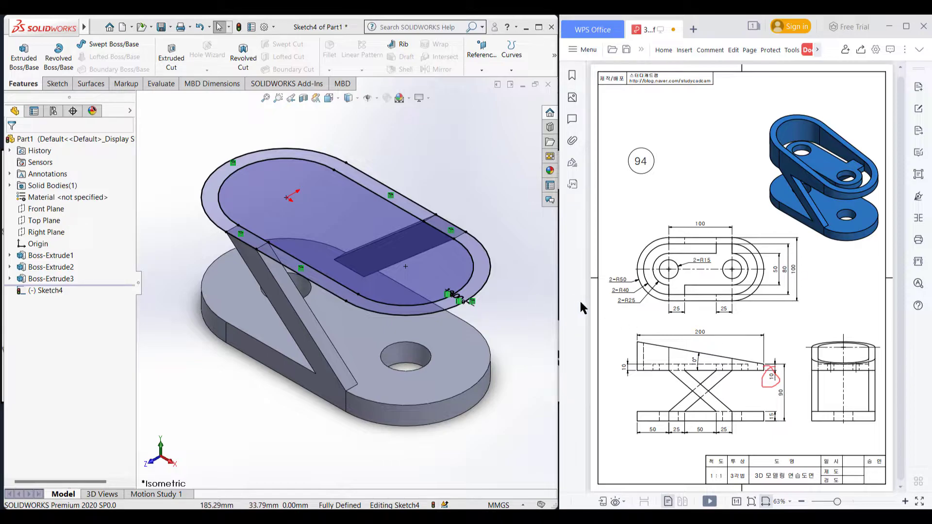
click(24, 68)
click(25, 71)
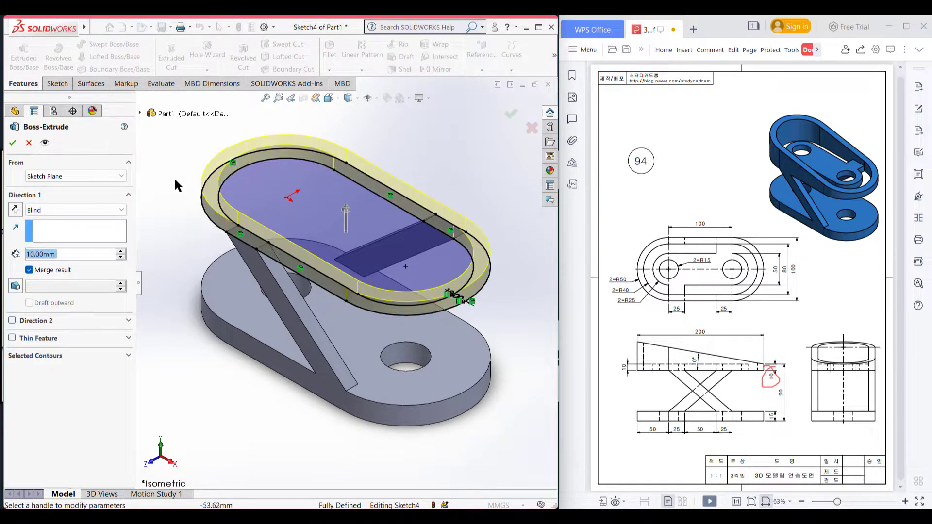
click(13, 142)
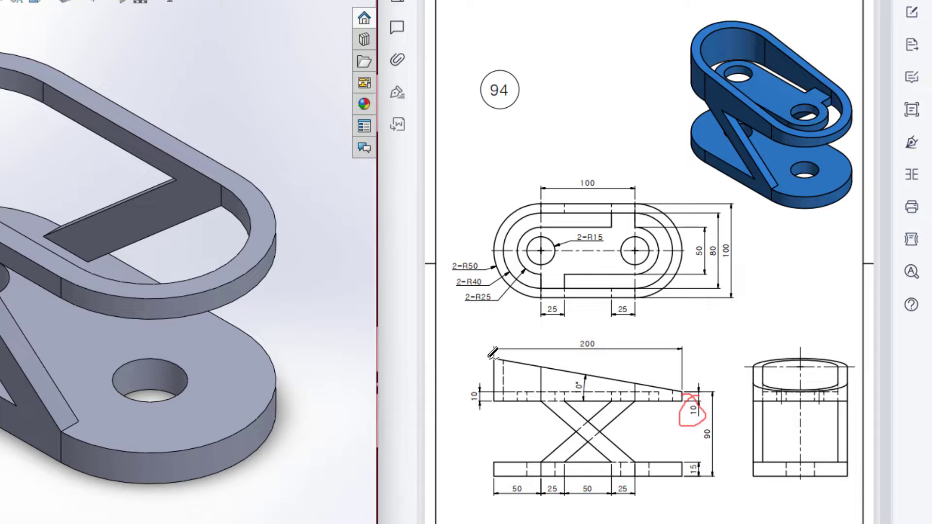
Step: Outline the sloped wedge above the upper ring in red on drawing 94's front view and circle its slope angle
mouse_move(494, 356)
mouse_down()
mouse_move(664, 392)
mouse_move(478, 392)
mouse_up()
drag(495, 361, 499, 390)
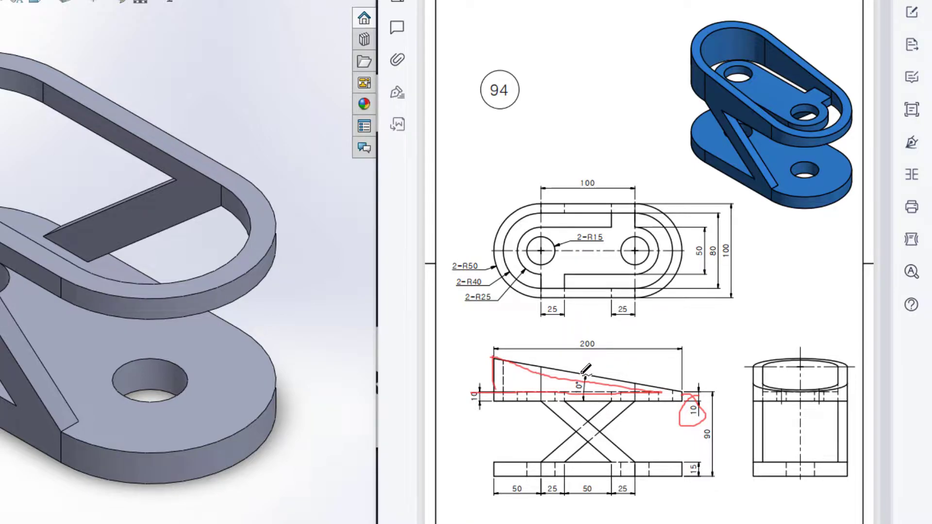
drag(576, 386, 592, 370)
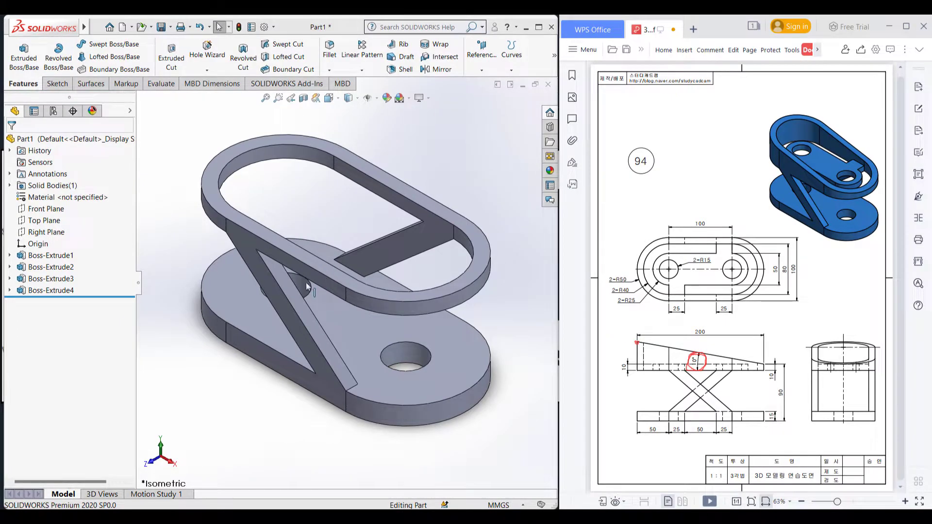
Step: Start a Front Plane sketch and draw a line about 247 mm long from the ring's upper right corner, sloping up past its left end
right_click(54, 209)
click(59, 194)
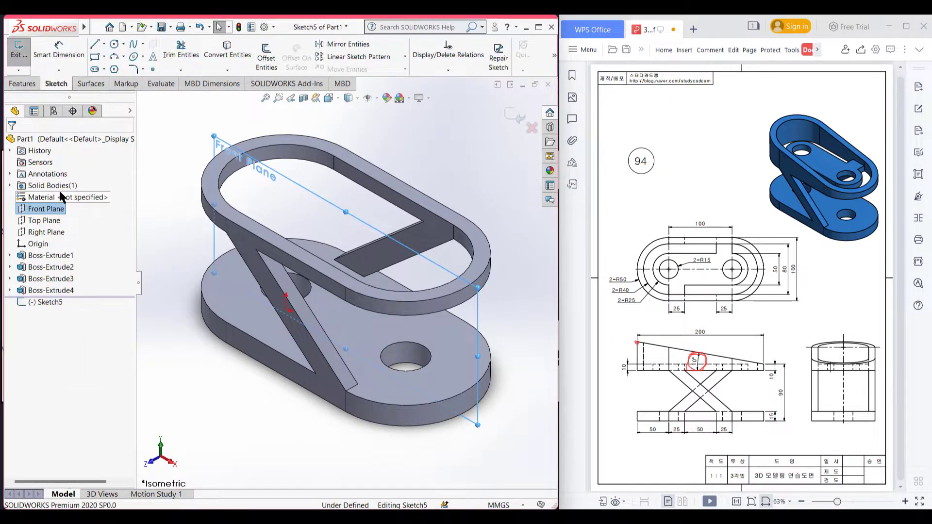
key(ctrl+8)
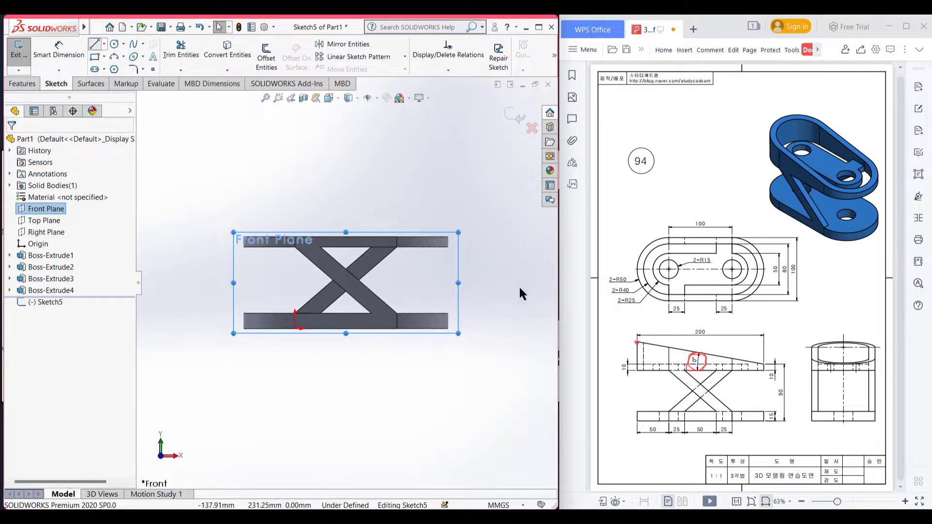
key(l)
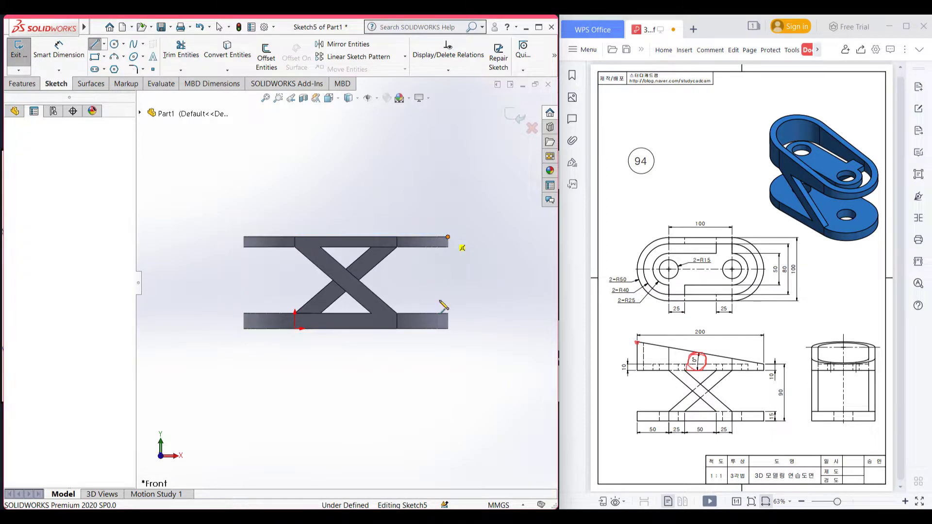
click(448, 237)
click(207, 164)
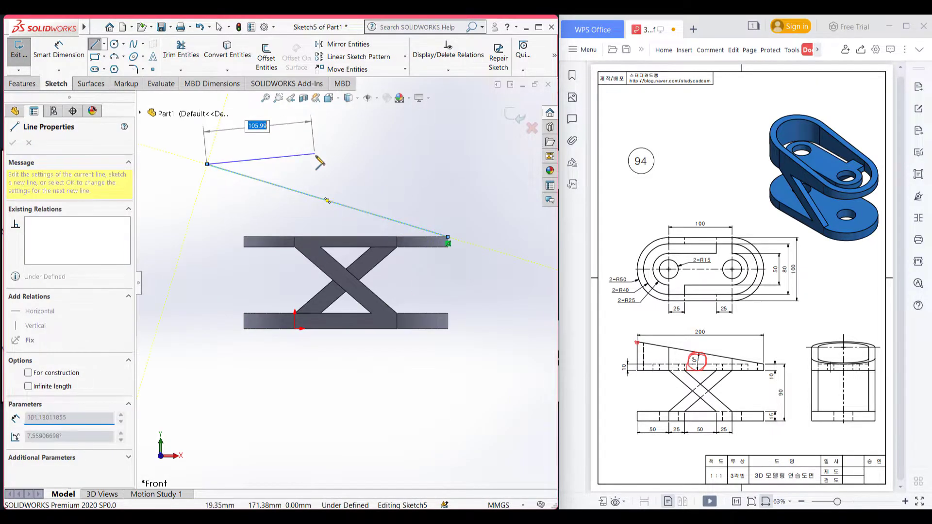
double_click(207, 165)
Step: Dimension the angle between the sloped line and the upper ring's bottom edge as 10°
click(59, 51)
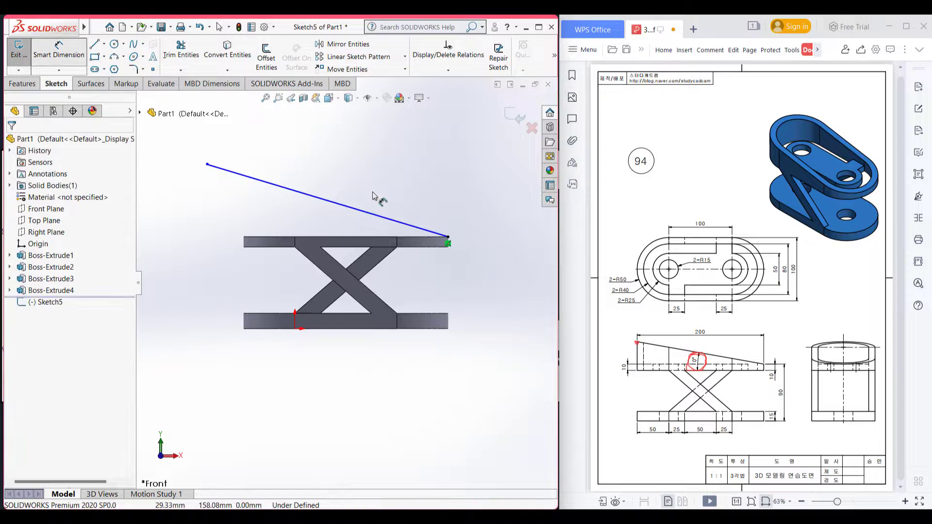
scroll(384, 204, down, 3)
click(370, 230)
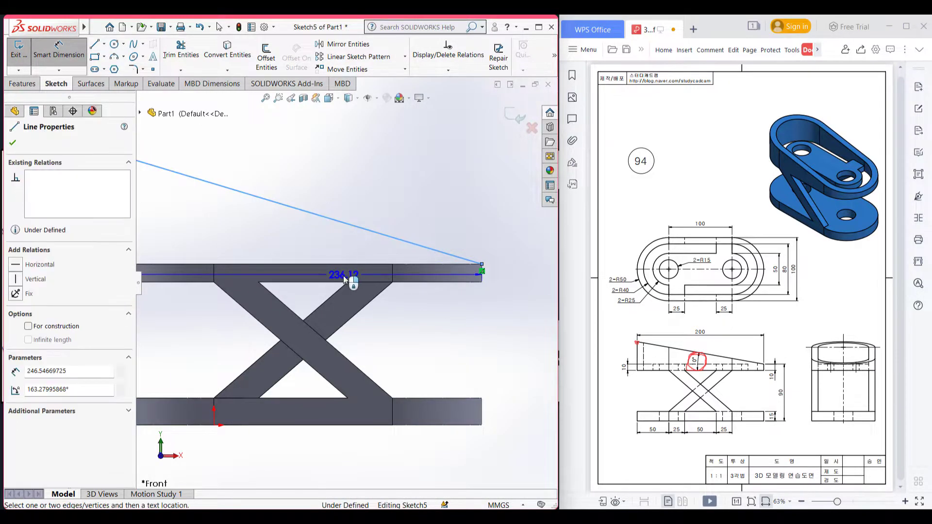
click(340, 281)
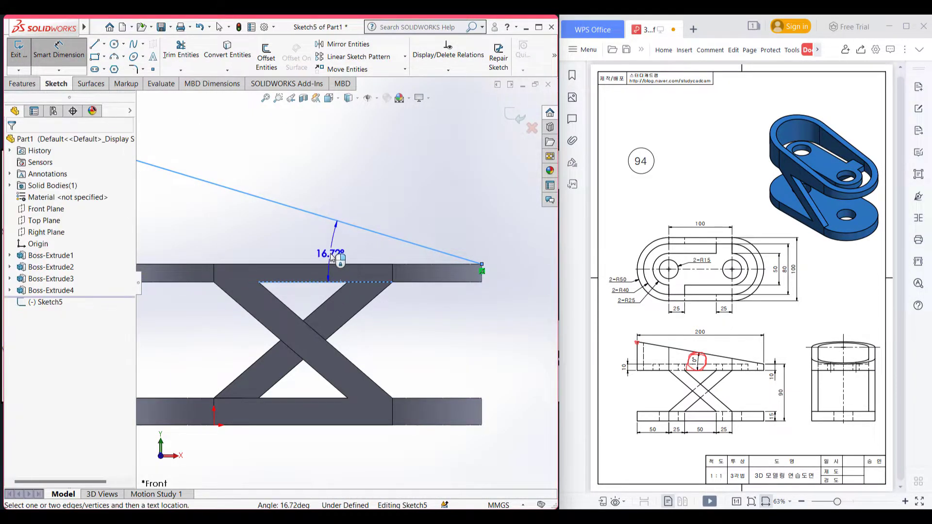
click(332, 258)
text(10)
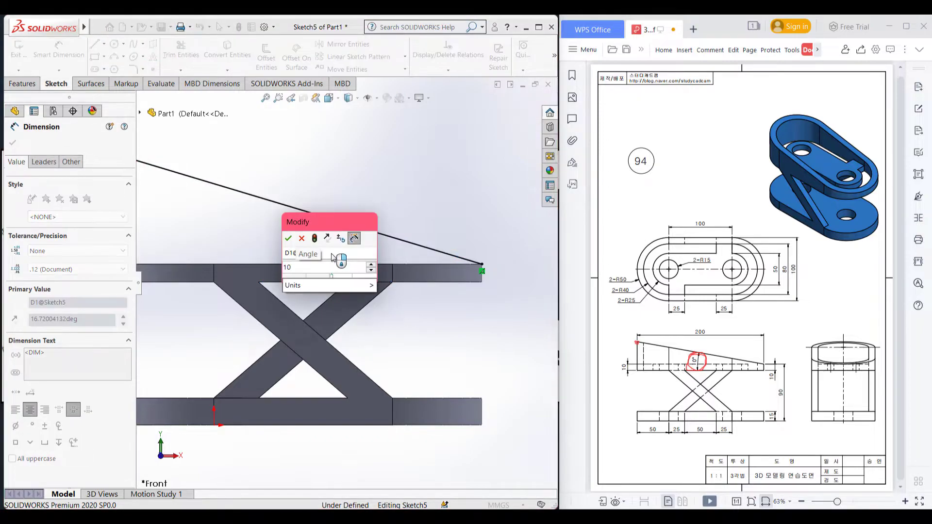
key(Return)
scroll(328, 269, up, 1)
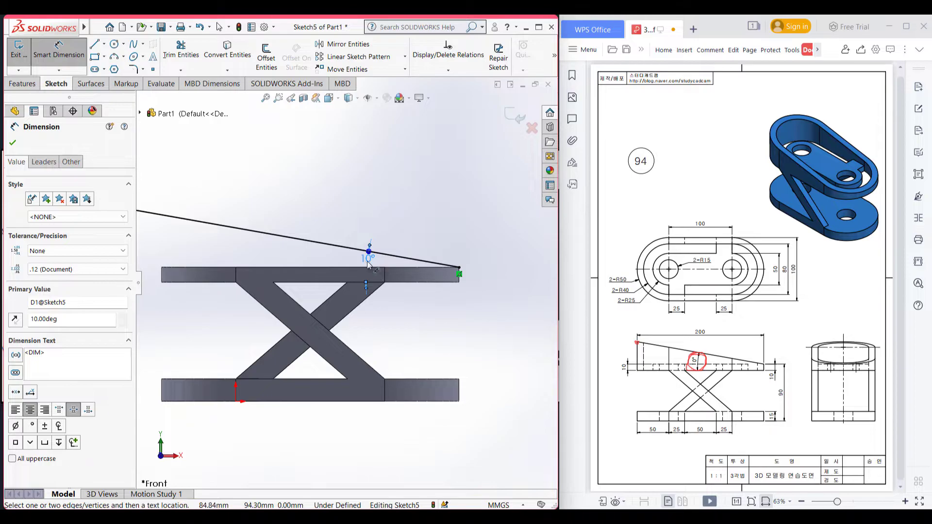
click(381, 221)
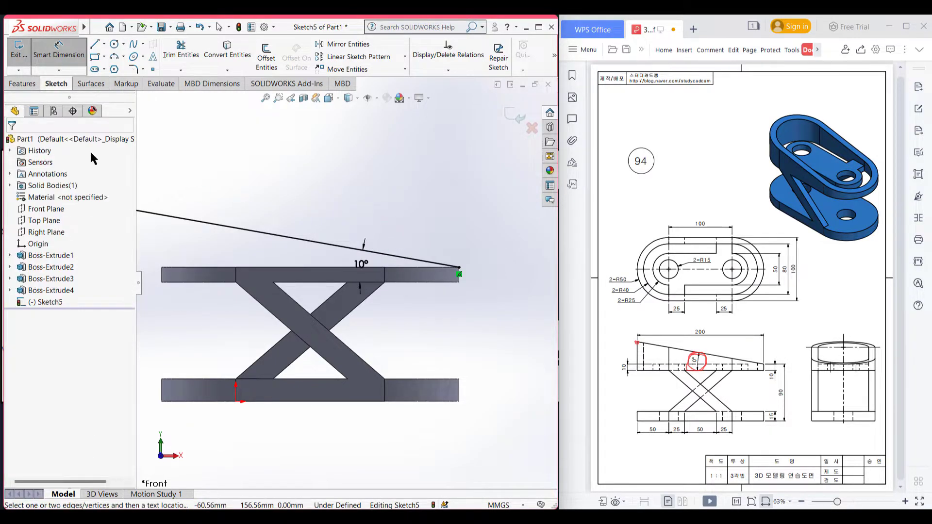
Step: Draw a vertical line up from the ring's upper left corner across the sloped line, and trim both overhanging ends
scroll(239, 193, up, 3)
click(95, 44)
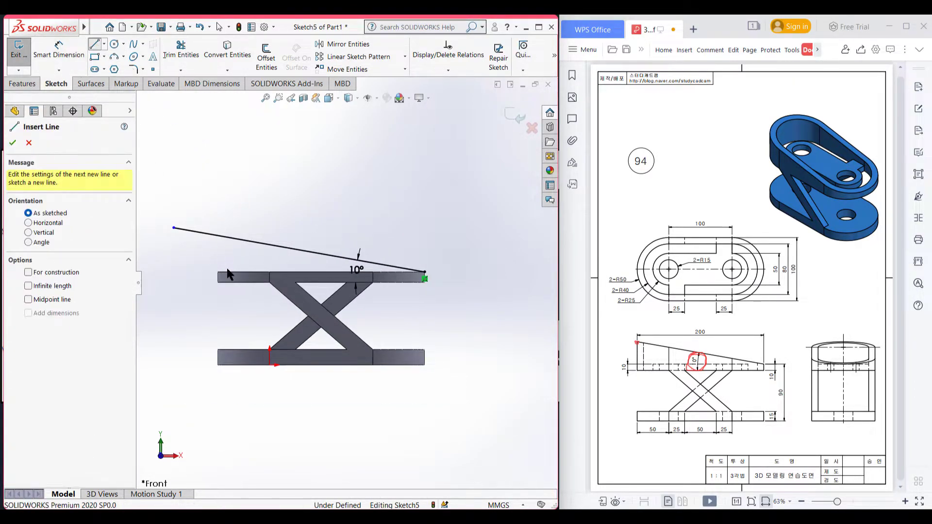
click(218, 273)
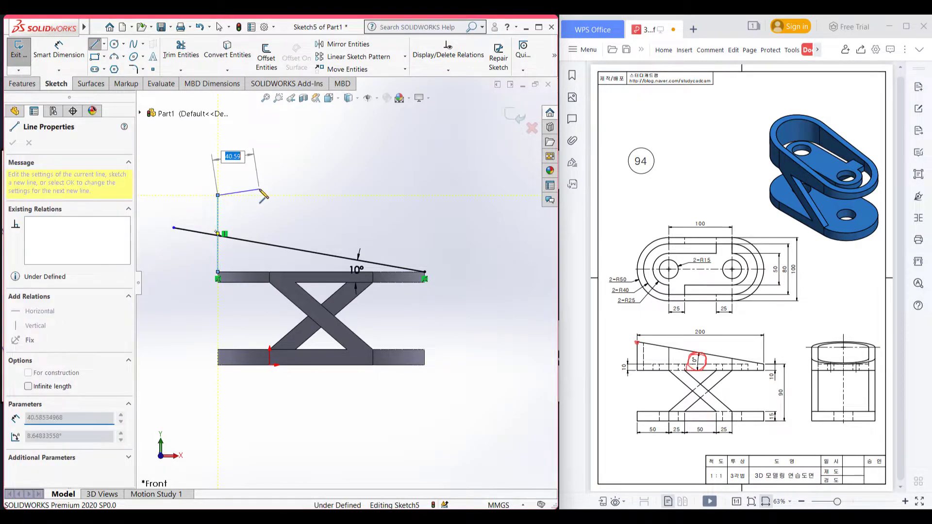
double_click(218, 195)
right_drag(285, 179, 270, 226)
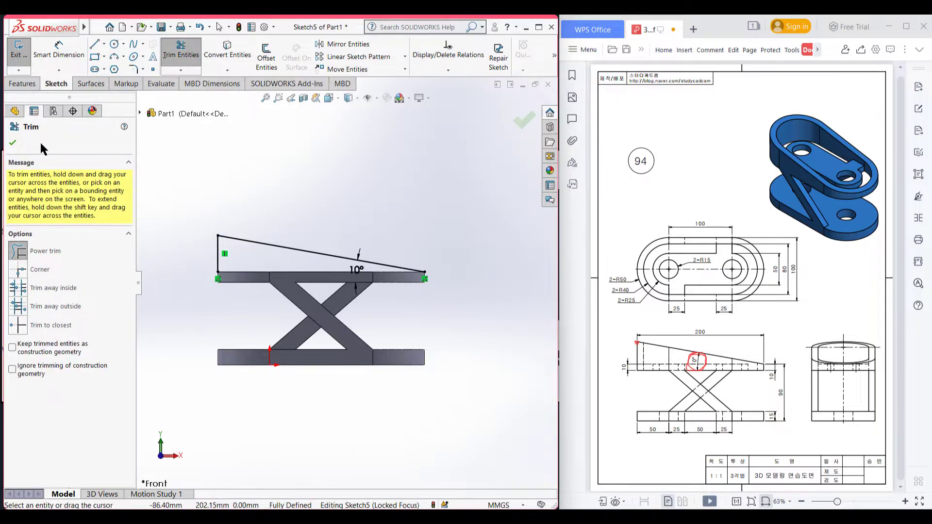
click(13, 143)
key(f)
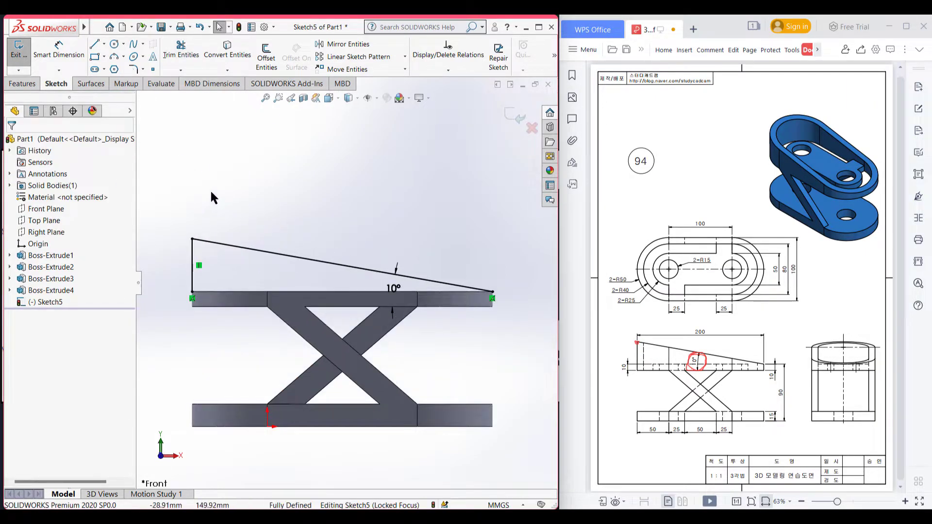
Step: Place a sketch point at the apex where the sloped and vertical lines meet, and trim both lines away
click(153, 70)
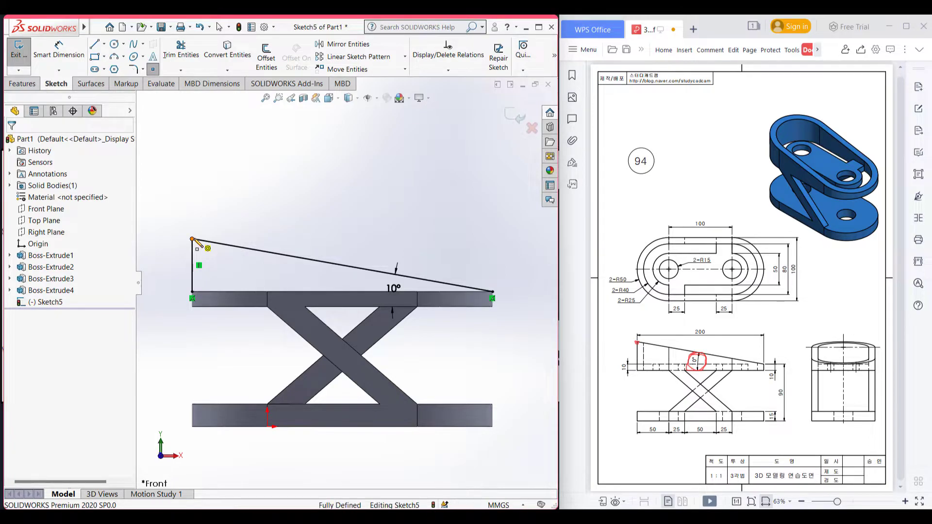
click(192, 265)
right_drag(242, 184, 217, 235)
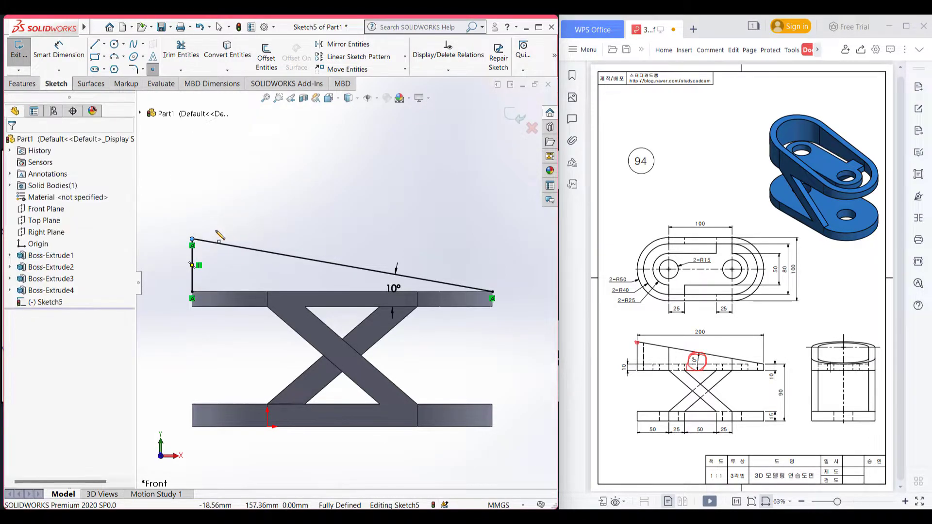
mouse_move(229, 216)
mouse_down()
mouse_move(217, 252)
mouse_move(176, 274)
mouse_up()
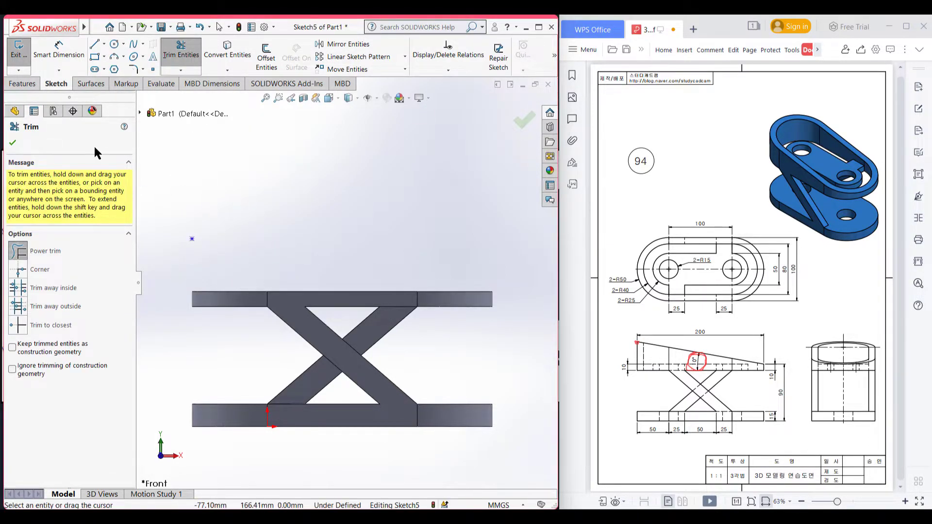
click(13, 144)
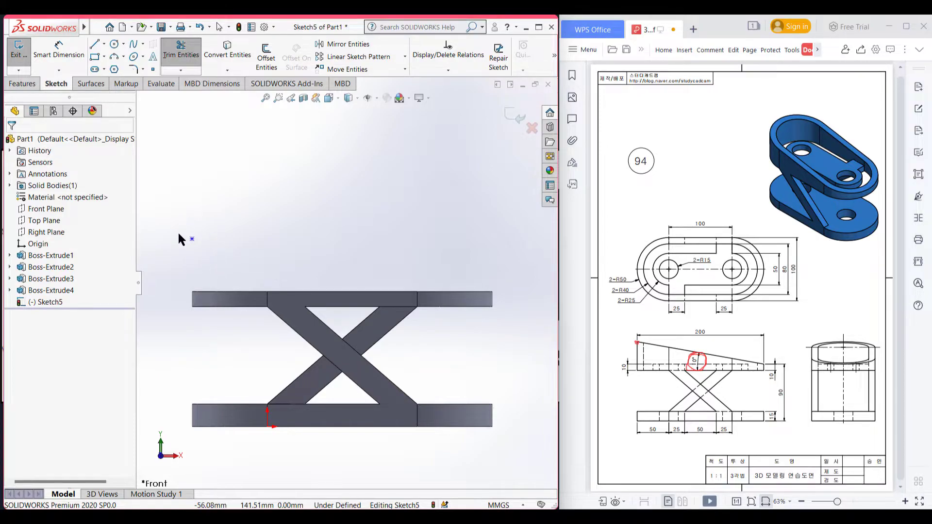
key(Escape)
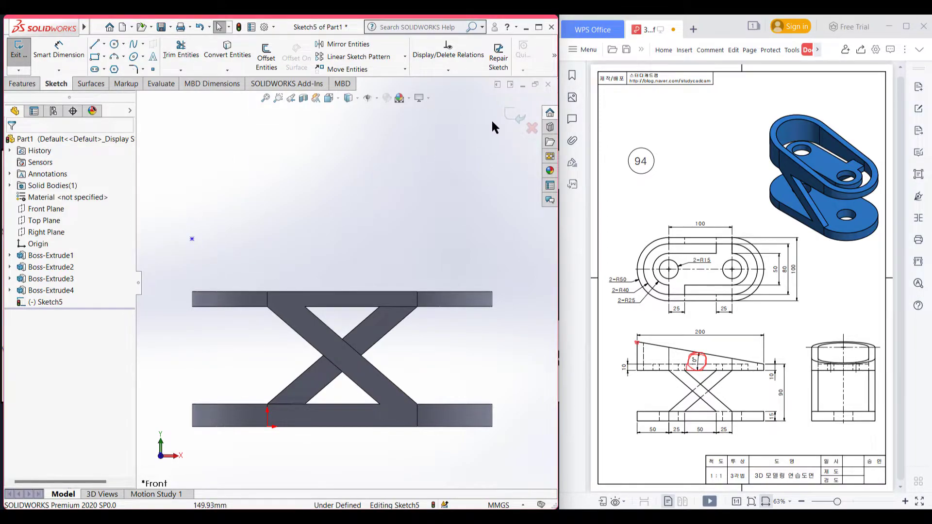
Step: Finish the point sketch and create a reference plane parallel to the Top Plane through the apex point
click(516, 115)
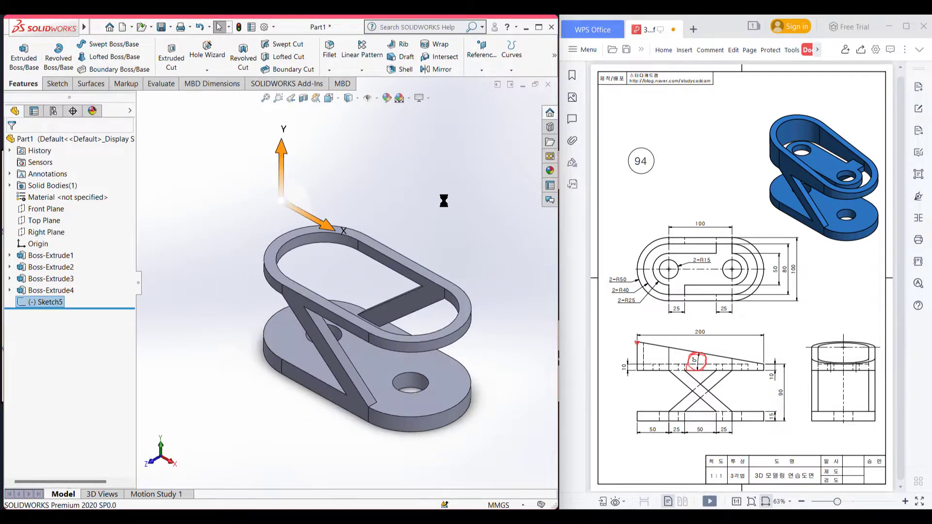
click(394, 187)
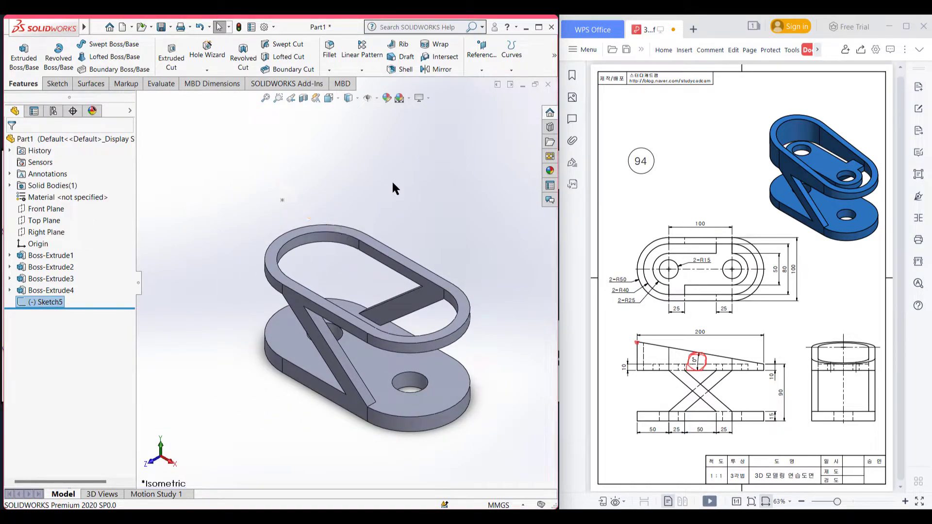
click(482, 71)
click(490, 84)
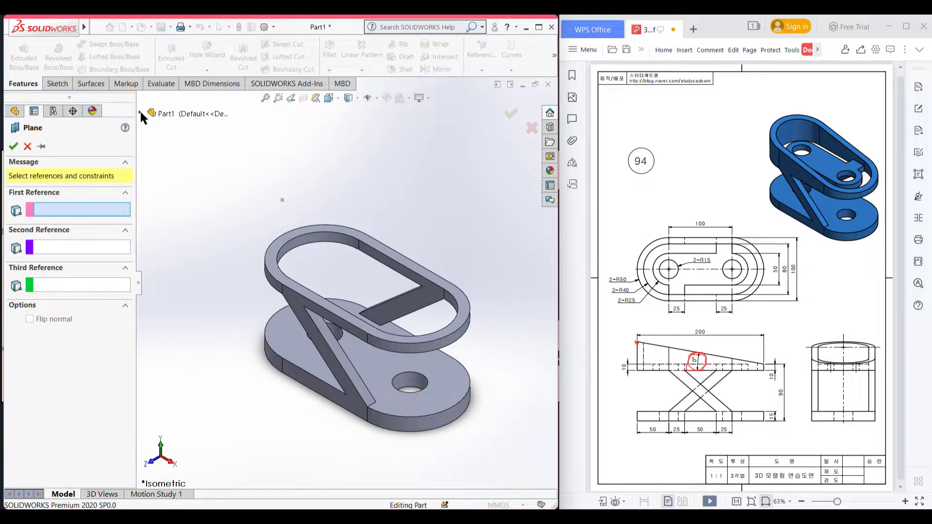
click(140, 113)
click(180, 197)
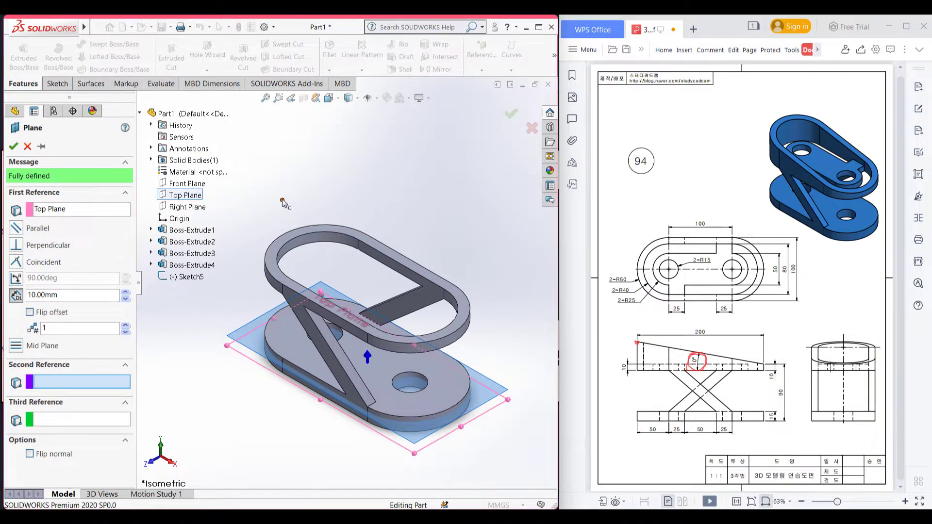
click(282, 200)
click(13, 147)
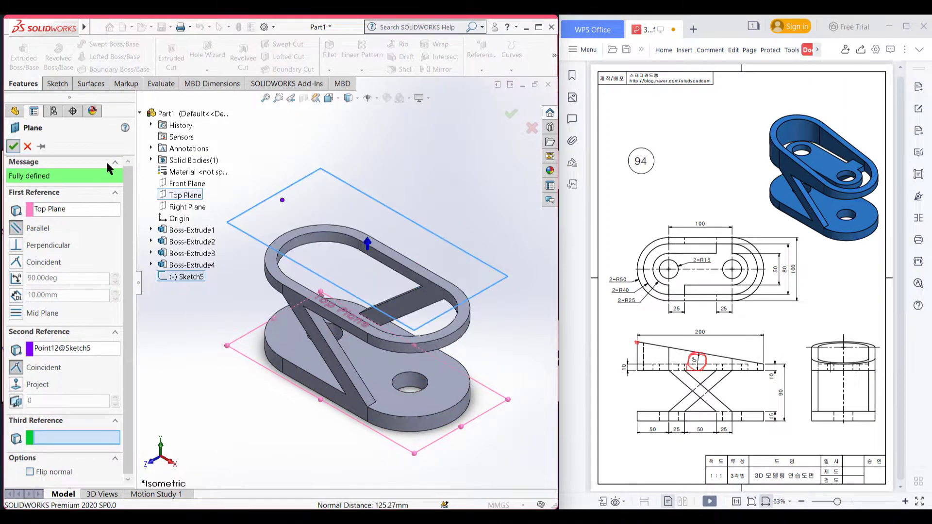
Step: Start a sketch on the upper ring's top face and convert its outer outline into sketch entities
right_click(282, 278)
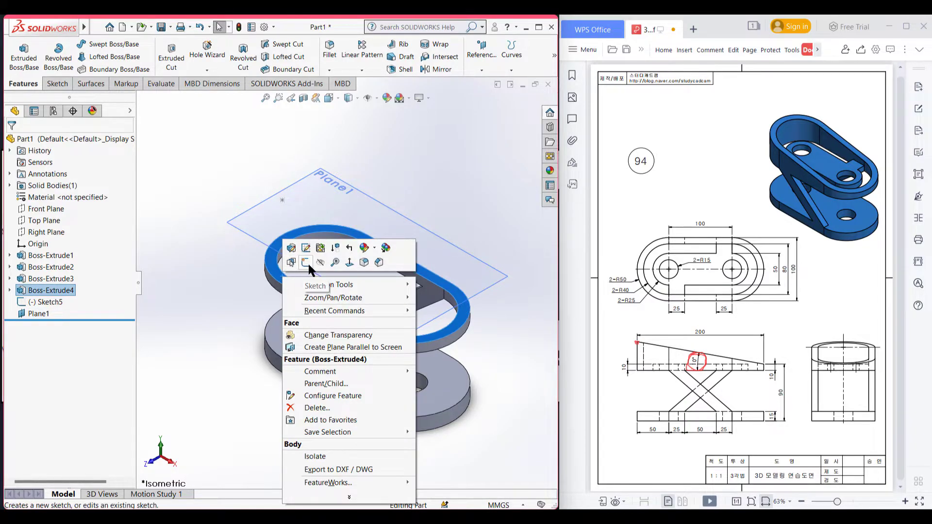
click(306, 262)
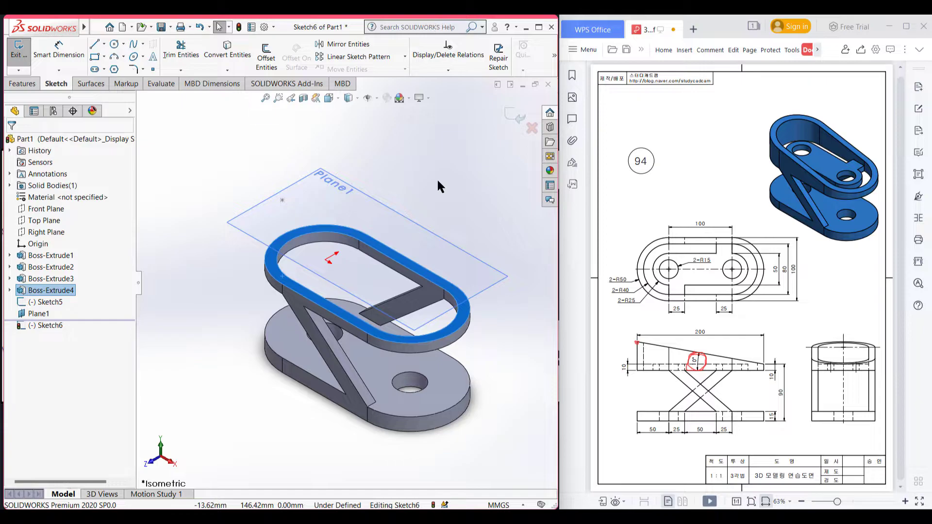
click(227, 51)
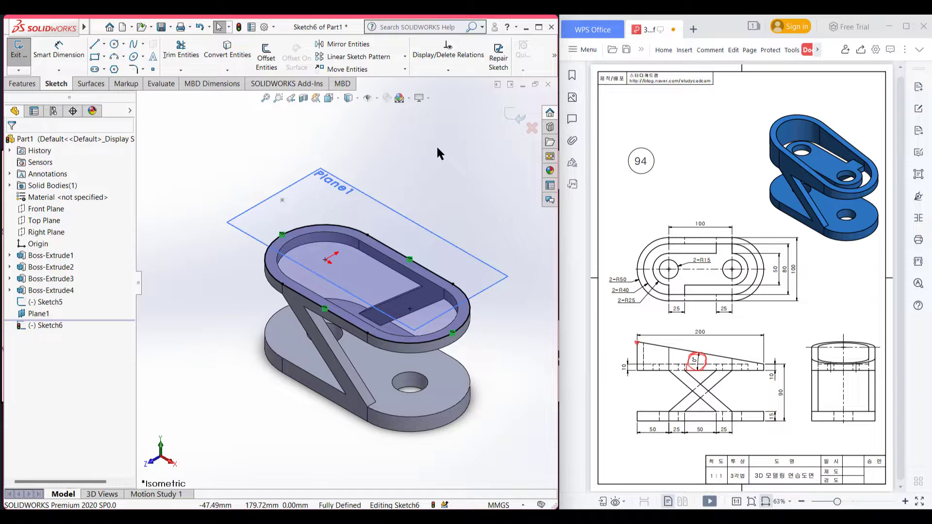
Step: Offset the converted outer outline 10 mm inward as a closed chain
key(ctrl+8)
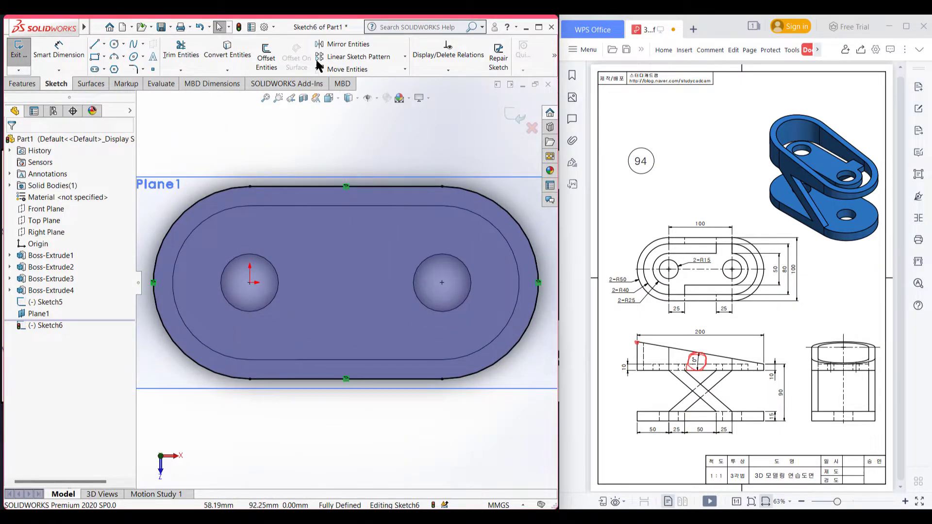
click(266, 57)
click(486, 197)
click(32, 204)
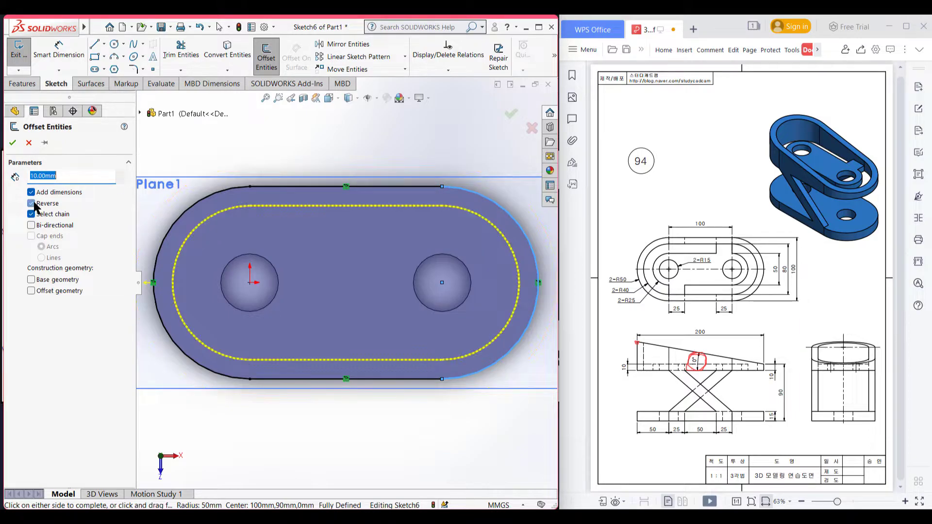
click(13, 143)
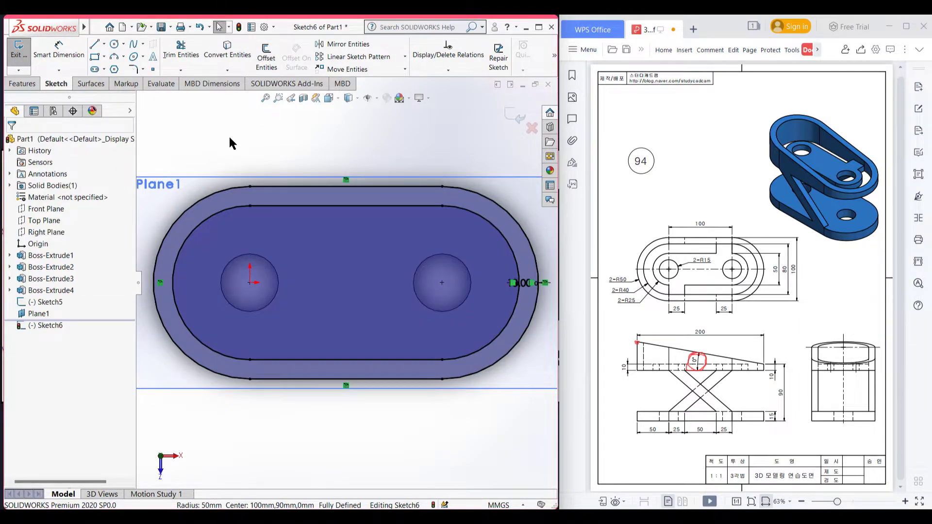
key(ctrl+7)
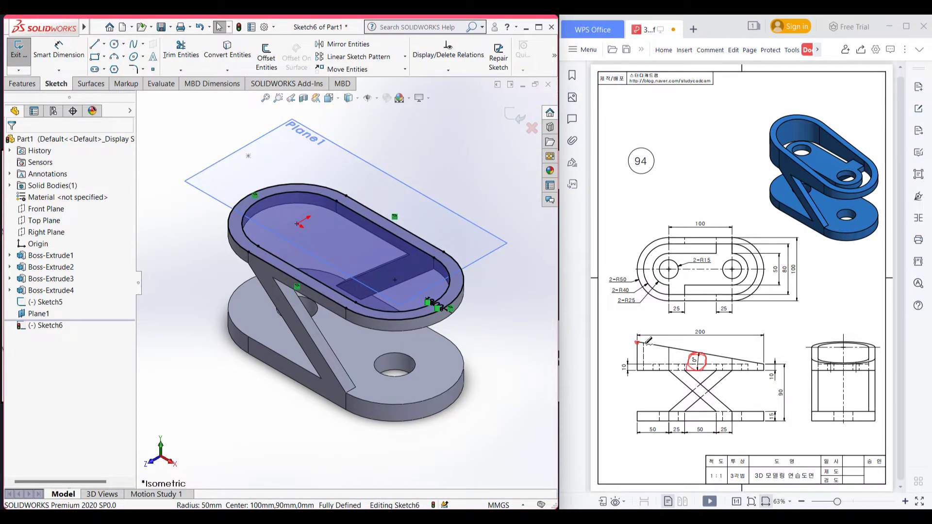
Step: Extrude the ring profile as a boss with the Up To Surface end condition, ending at Plane1
drag(637, 333, 653, 335)
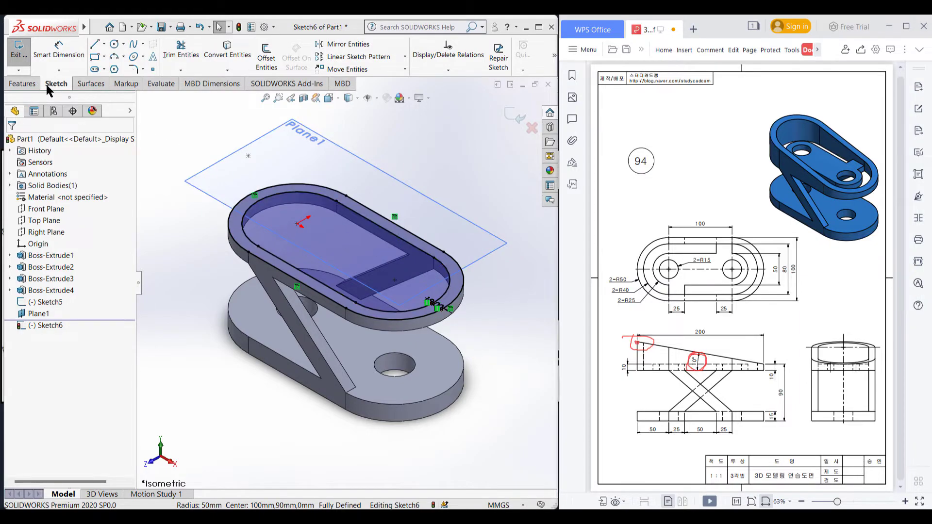
click(23, 83)
click(24, 62)
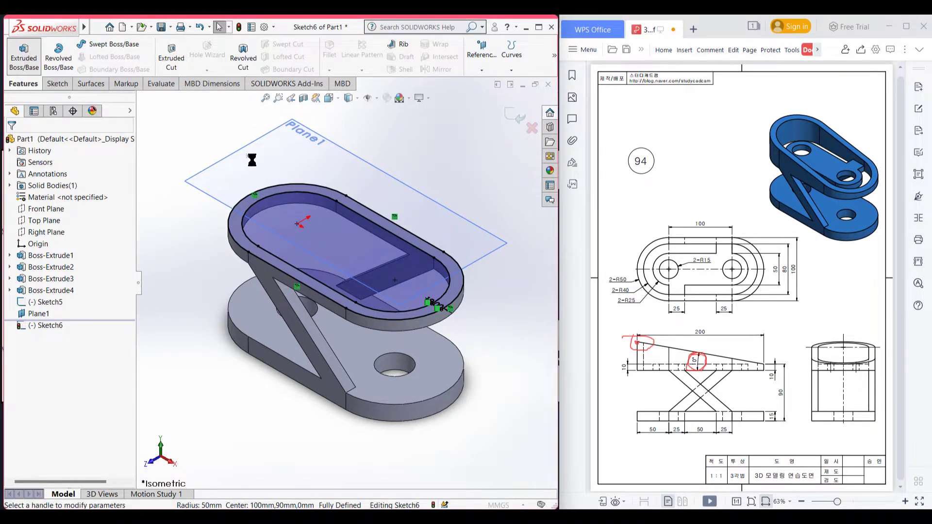
click(84, 207)
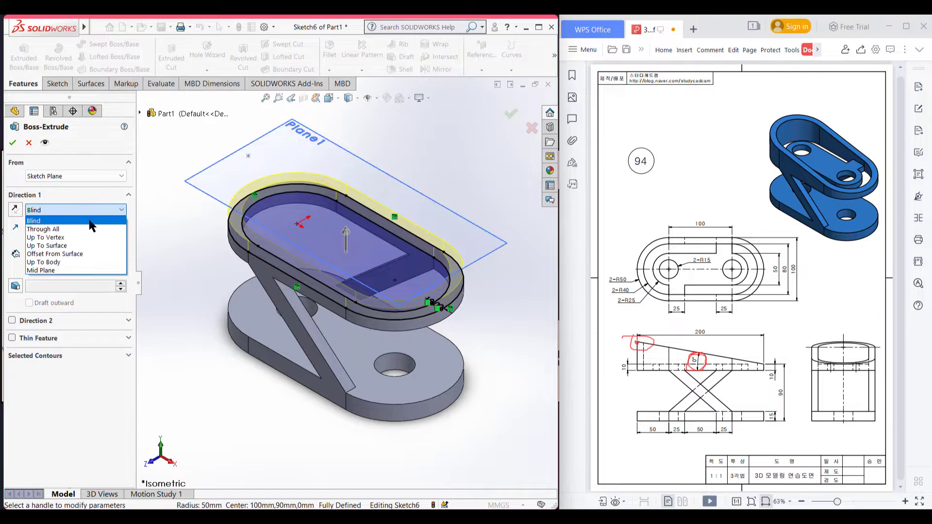
click(81, 247)
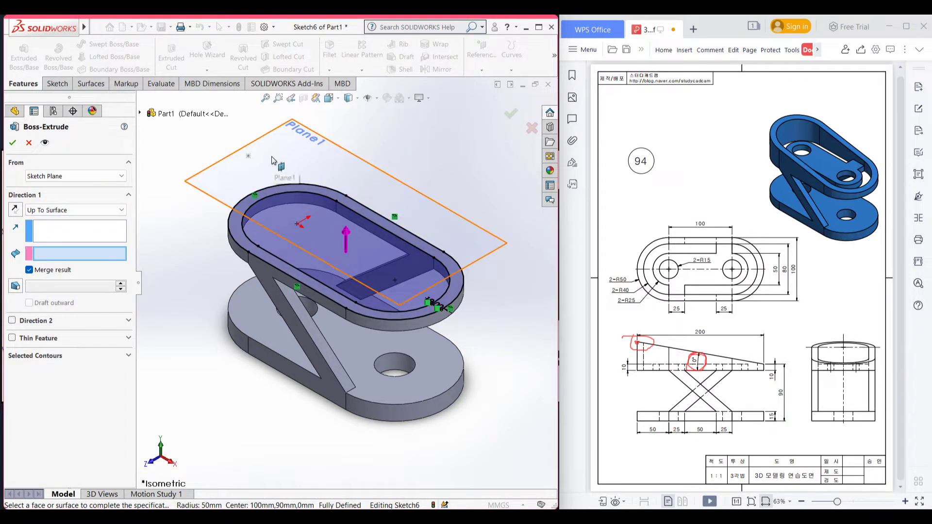
click(277, 165)
click(12, 142)
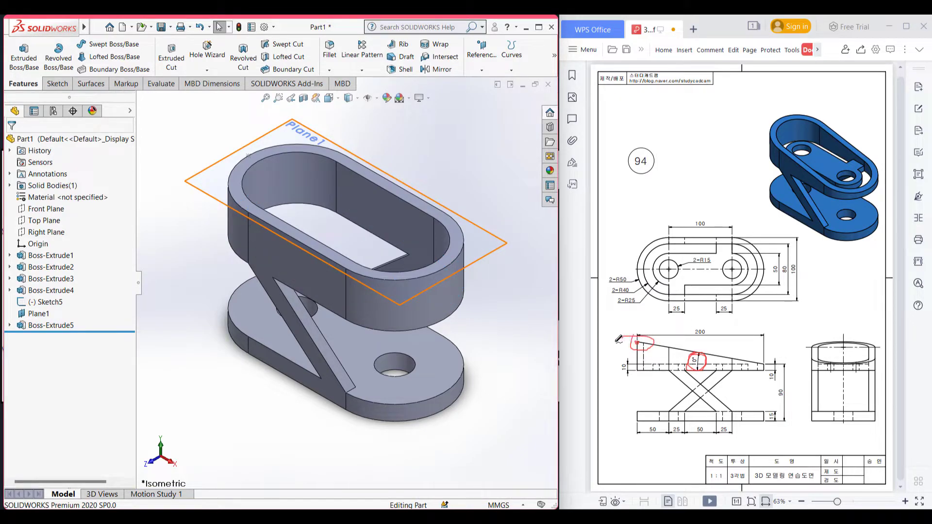
Step: Hide the reference plane at the apex height
drag(615, 342, 718, 341)
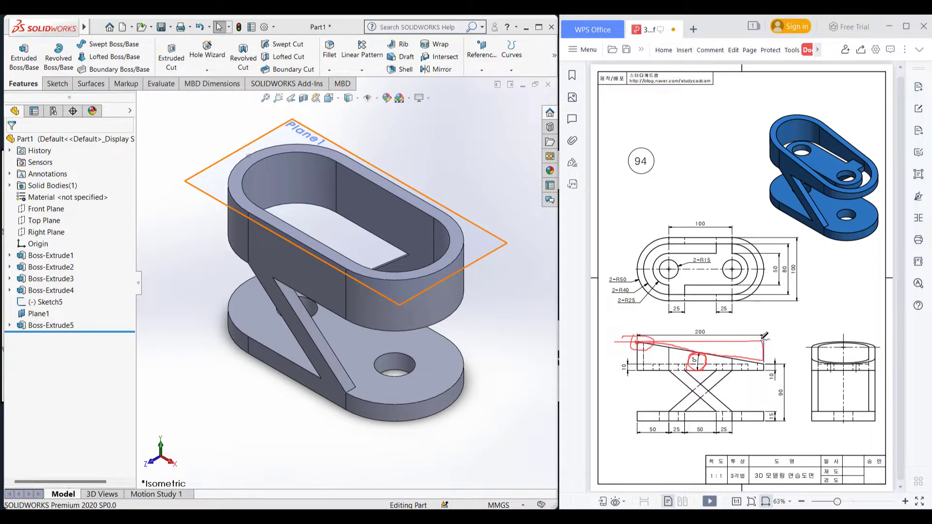
right_click(209, 178)
click(244, 146)
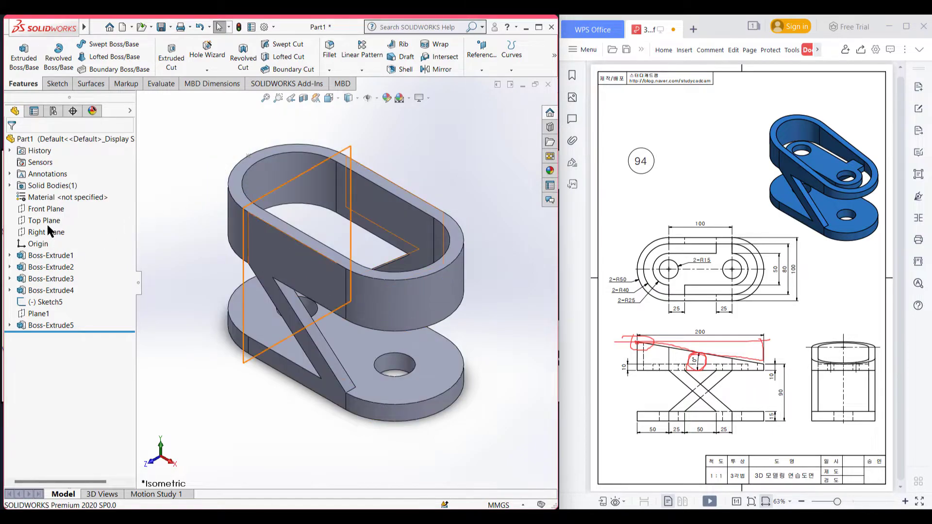
Step: Start a Front Plane sketch and place a point on the right vertical edge of the raised ring
right_click(51, 207)
click(51, 194)
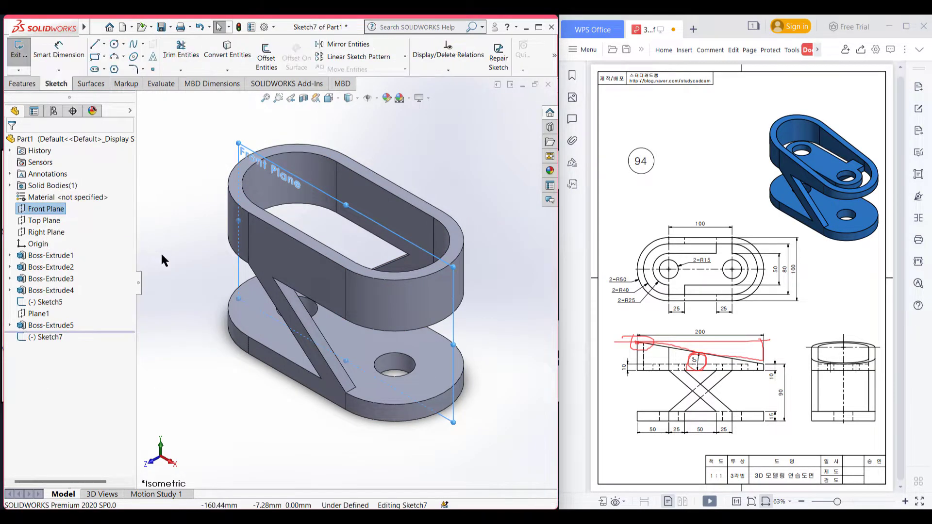
key(ctrl+8)
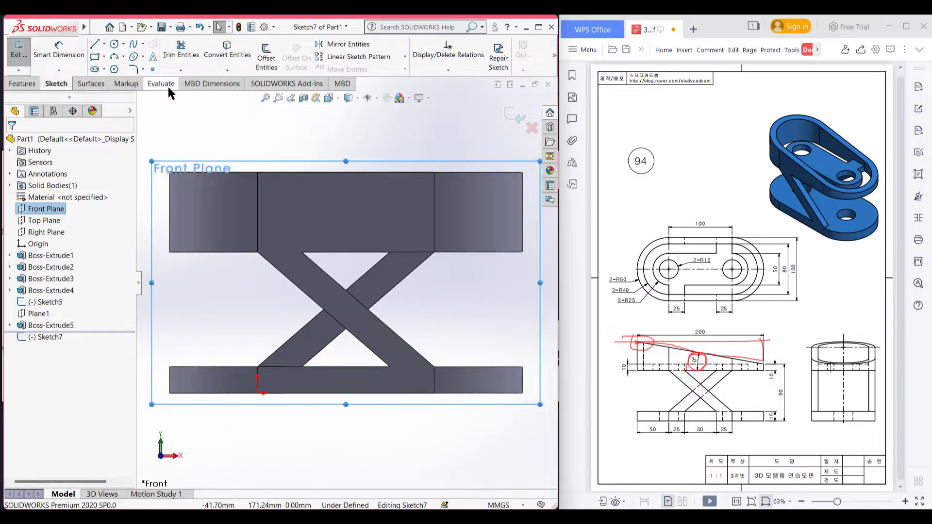
click(153, 69)
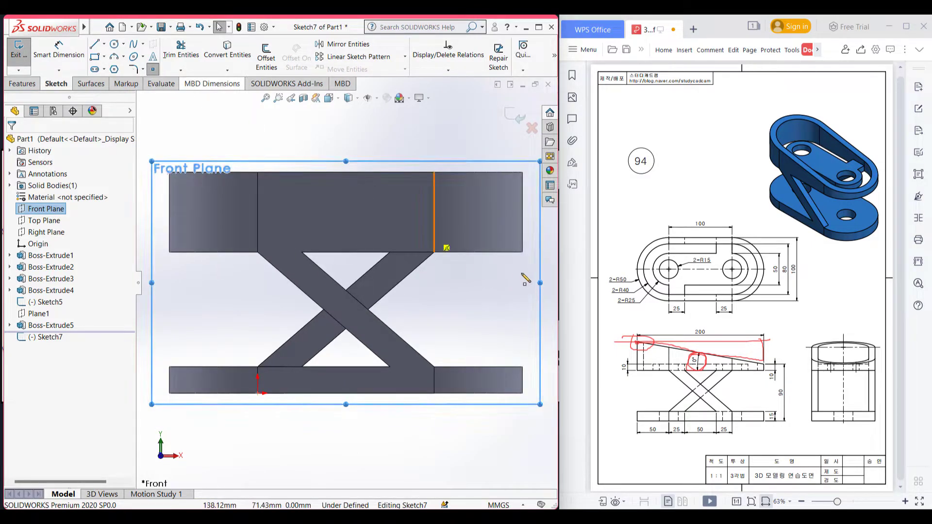
click(523, 234)
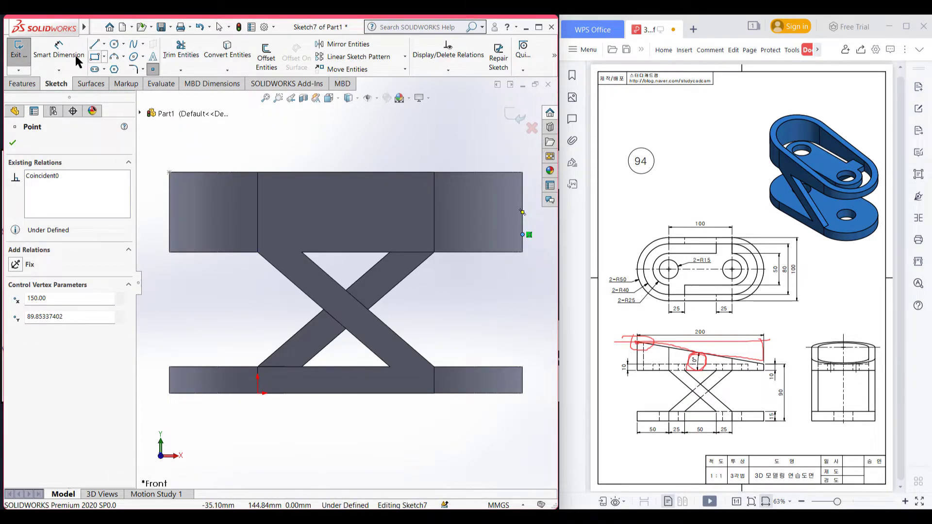
Step: Dimension the point's height above the raised ring's bottom edge as 10 mm
click(58, 48)
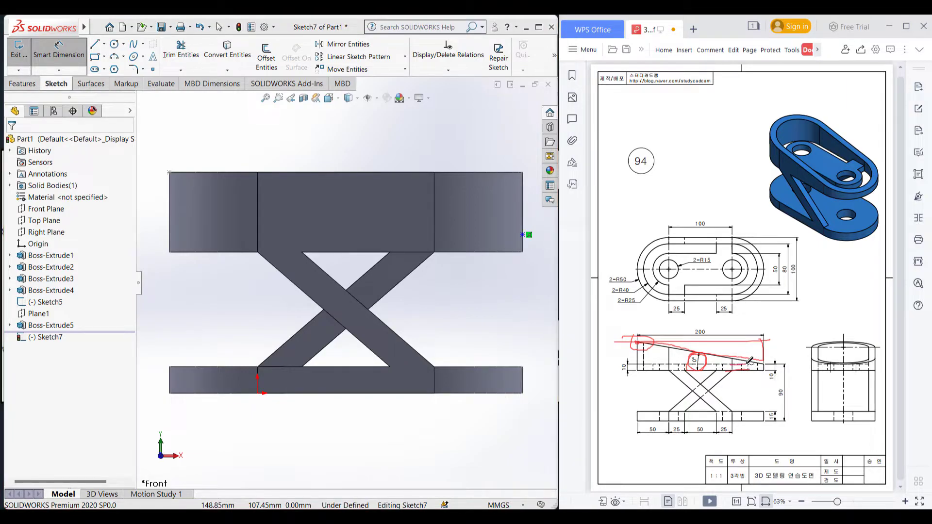
click(523, 235)
click(505, 253)
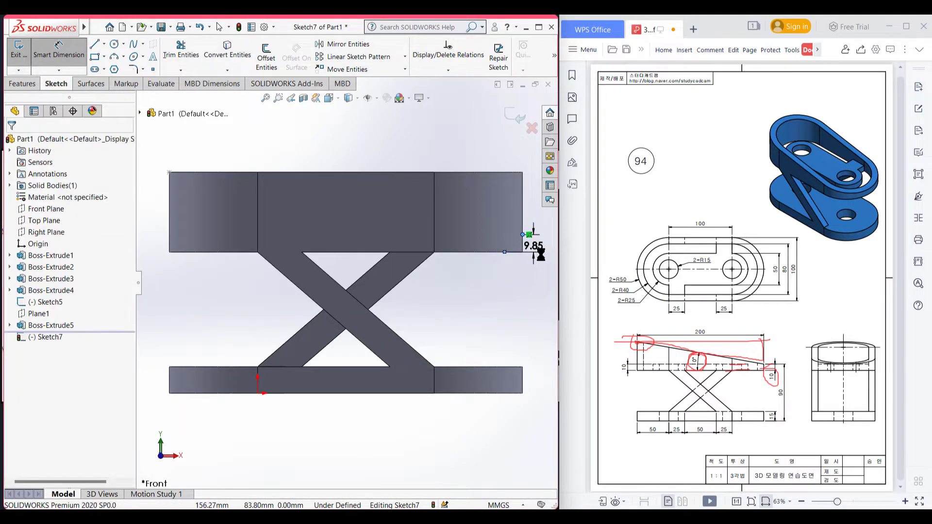
click(540, 254)
text(10)
key(Return)
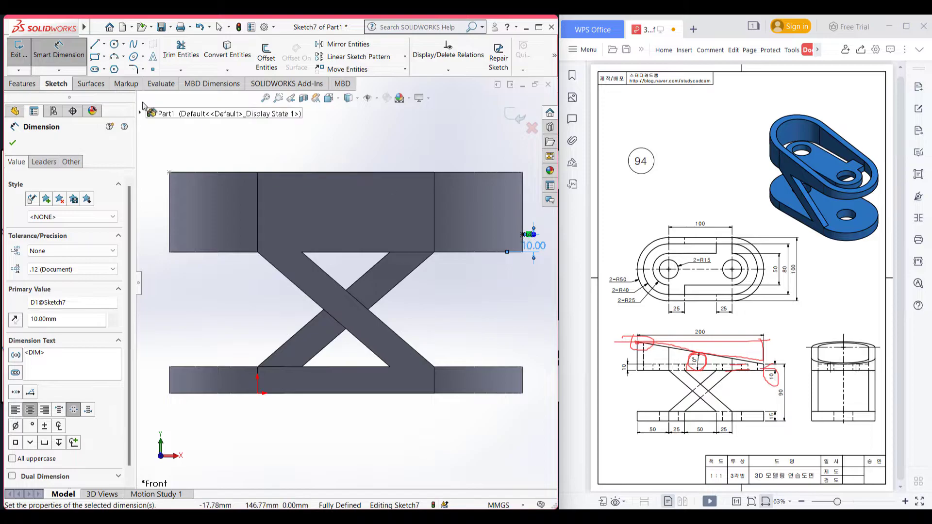
Step: Draw a closed triangle joining the 10 mm point, the raised ring's upper left corner and its upper right corner
key(l)
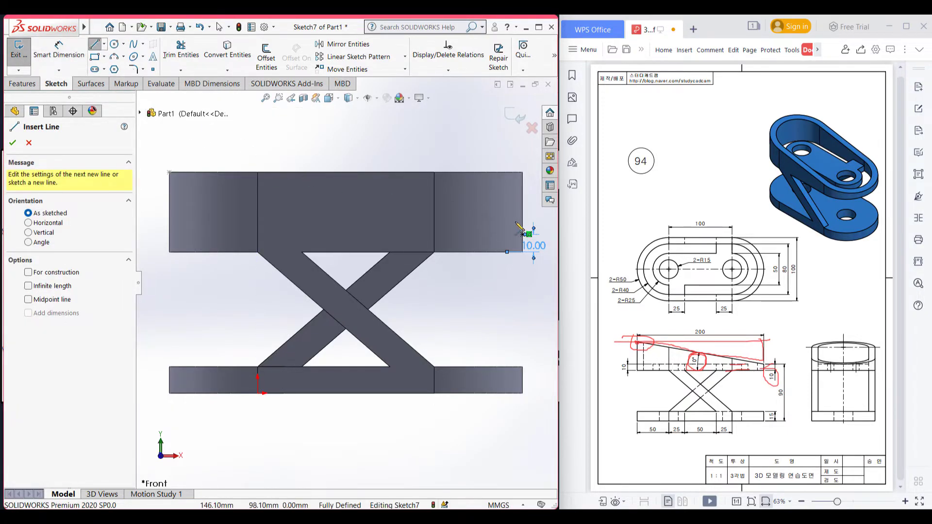
click(527, 234)
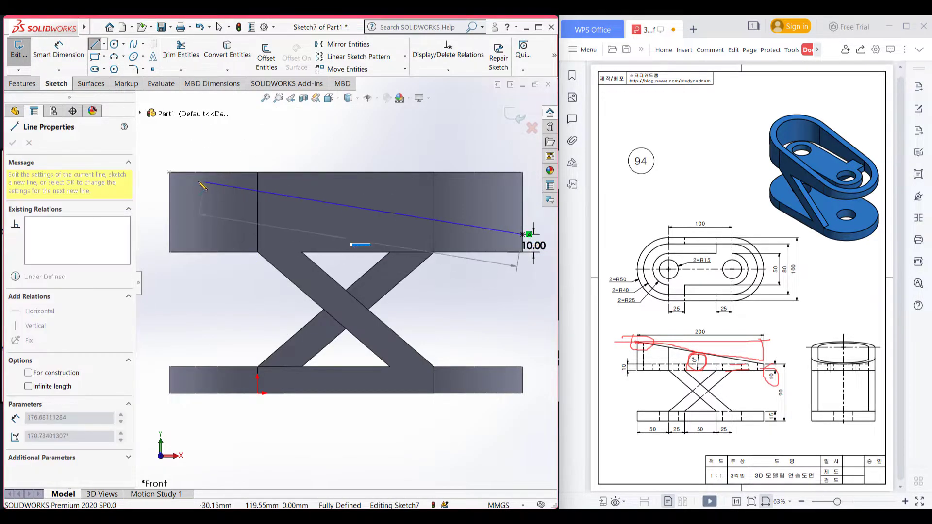
double_click(169, 172)
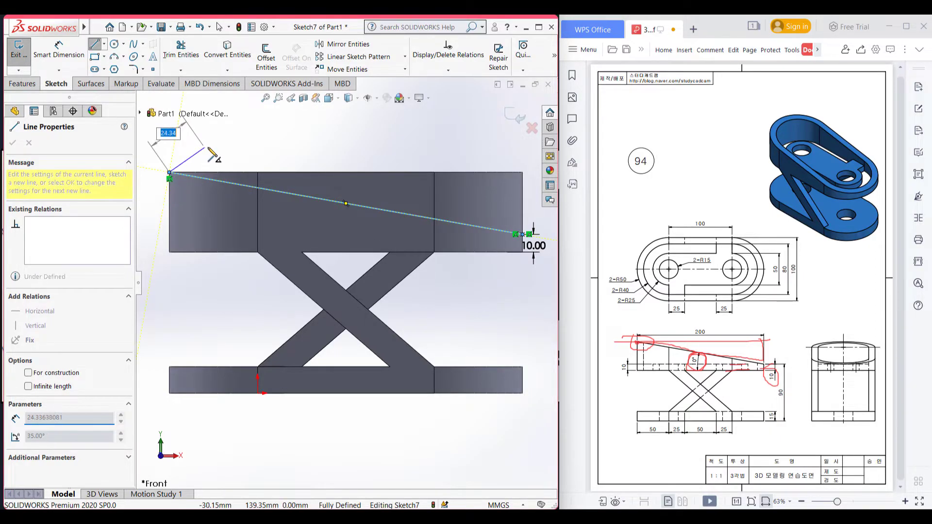
click(170, 173)
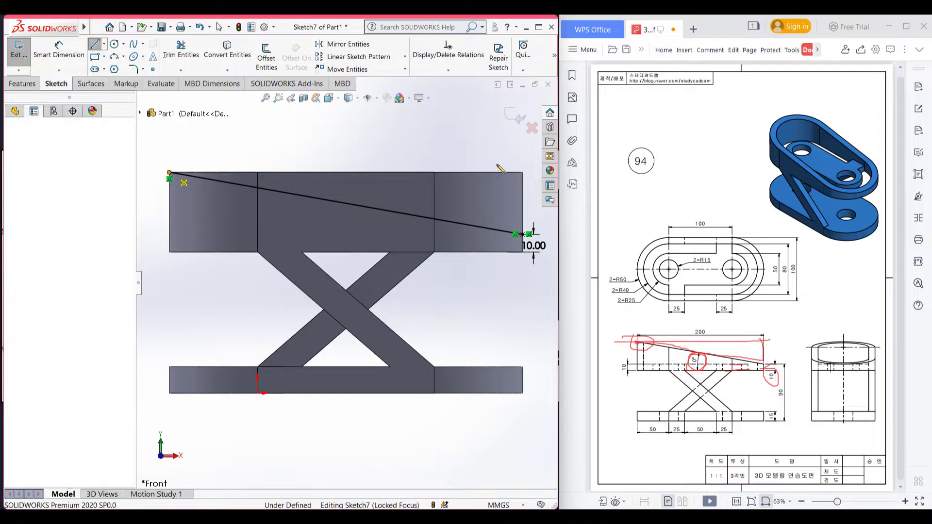
click(522, 173)
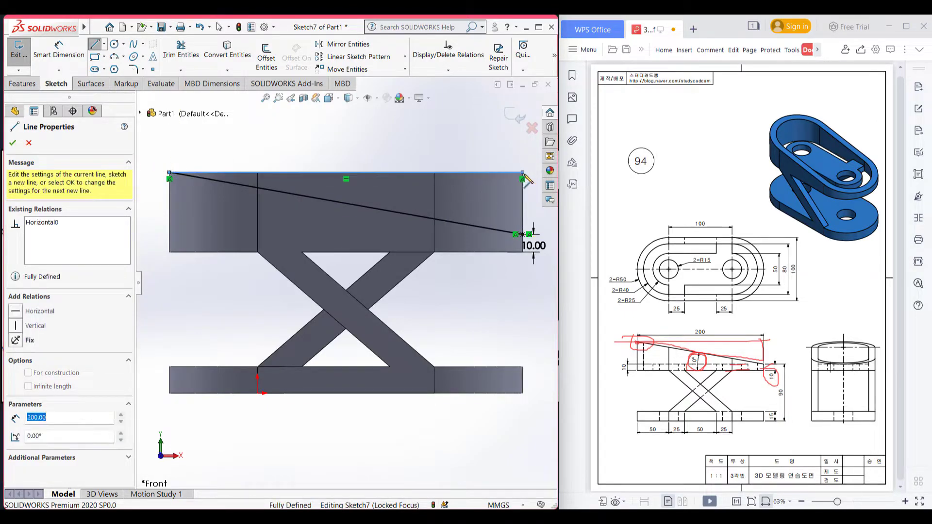
click(523, 234)
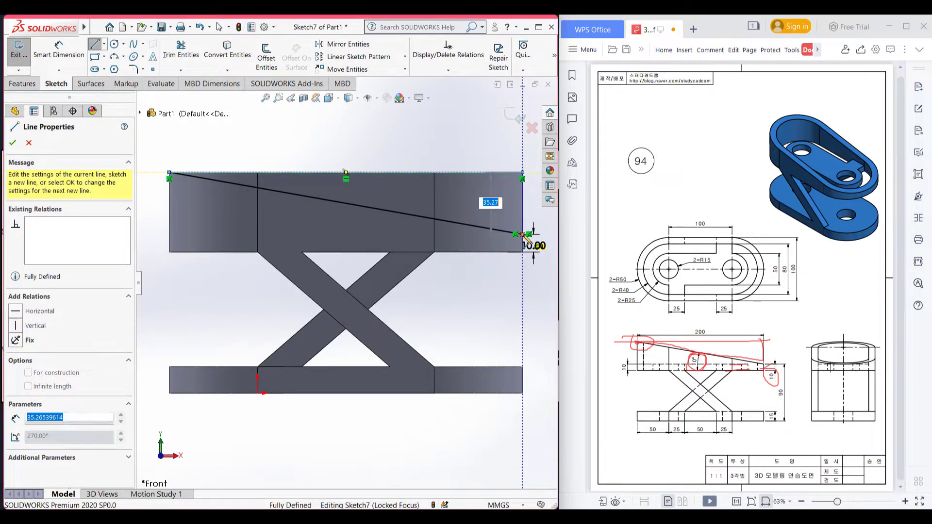
click(11, 142)
click(11, 143)
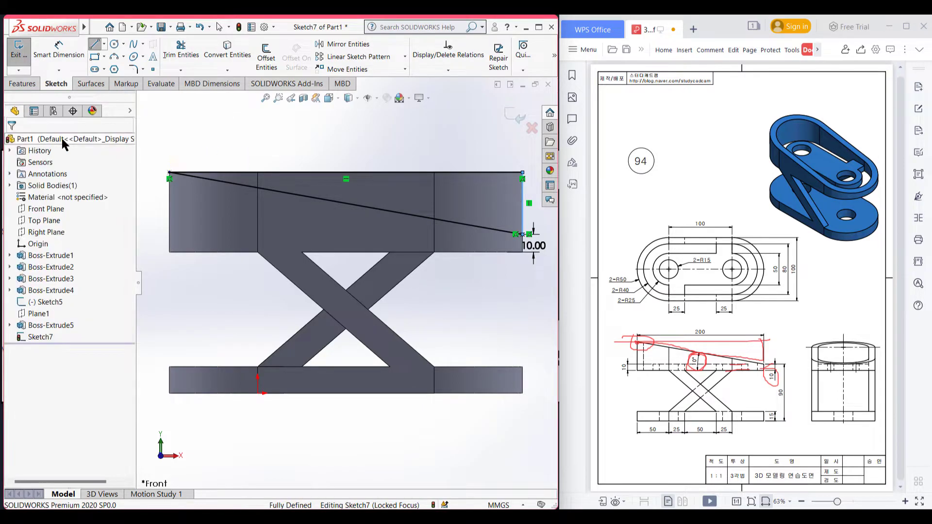
Step: Cut-extrude the triangle through the raised ring, 81 mm in the first direction and 89 mm in the second
key(ctrl+7)
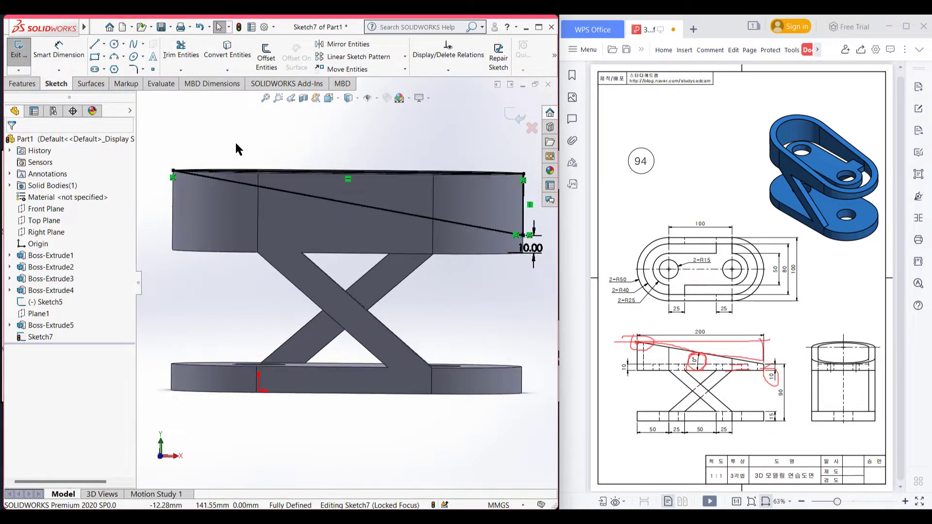
click(21, 85)
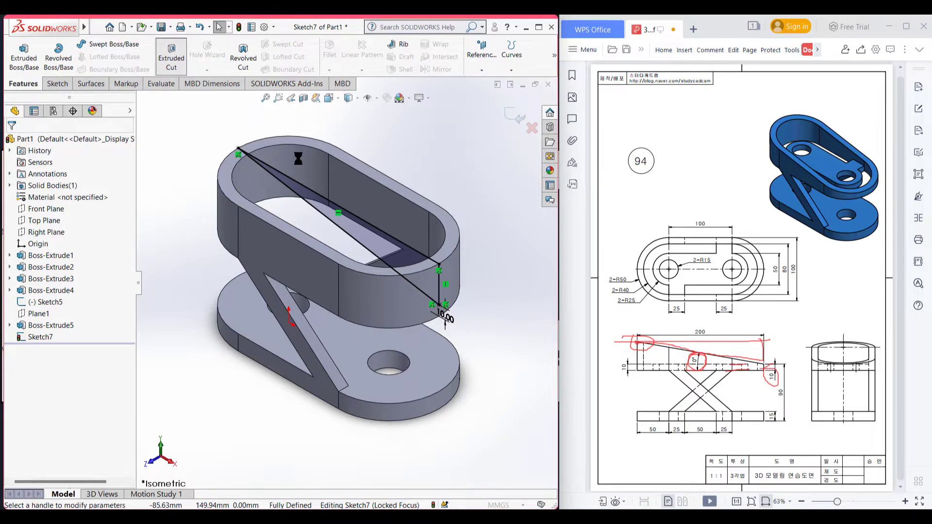
mouse_move(368, 207)
mouse_down()
mouse_move(340, 209)
mouse_move(252, 284)
mouse_up()
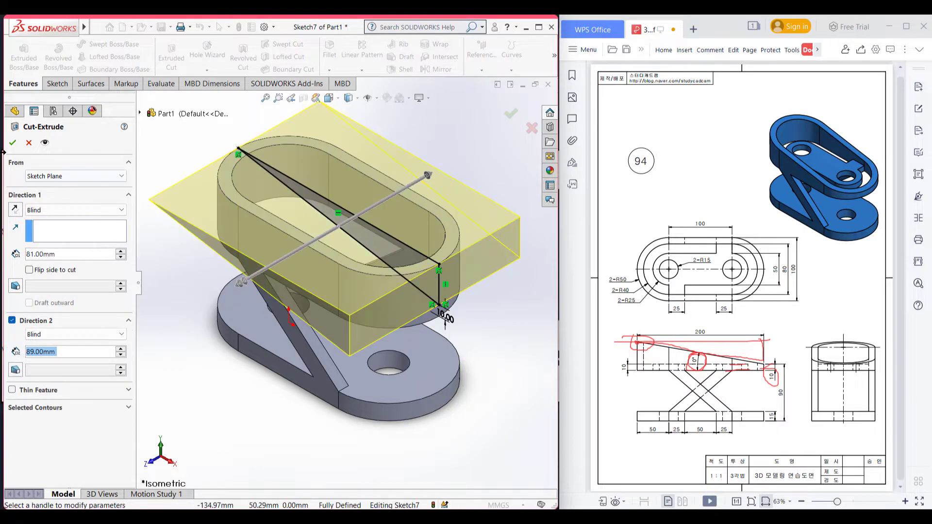
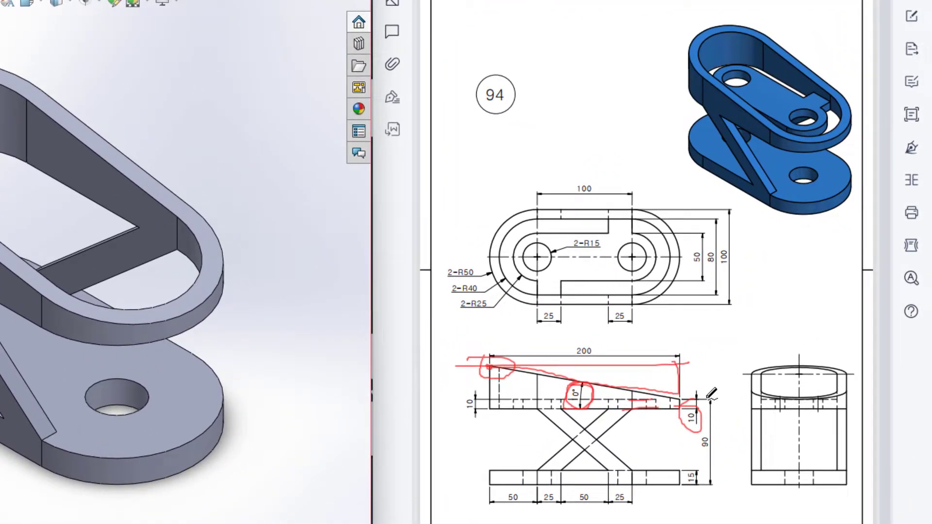
Step: Examine the front view's 90 mm and 10 mm heights and the inner plate's outline in the plan view of drawing 94
drag(699, 360, 695, 378)
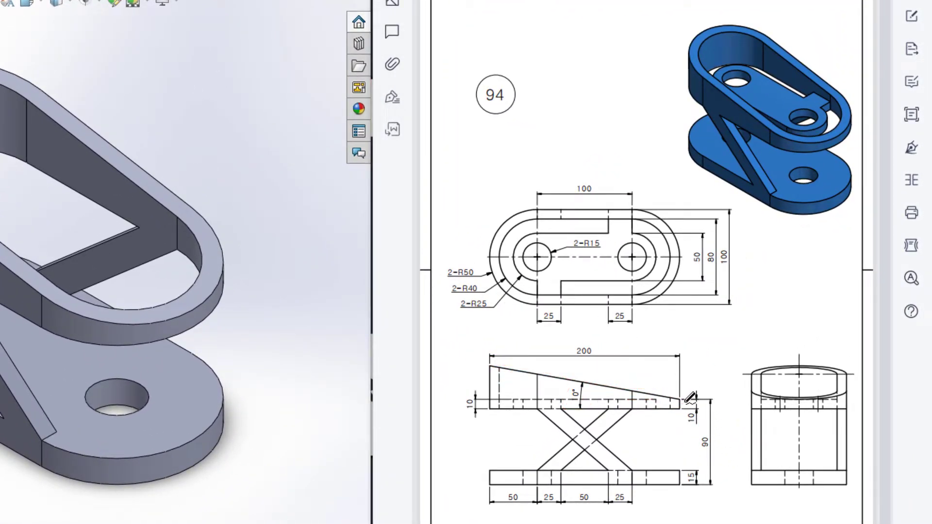
drag(484, 410, 663, 402)
mouse_move(714, 419)
mouse_down()
mouse_move(721, 426)
mouse_move(707, 406)
mouse_move(683, 412)
mouse_move(697, 406)
mouse_up()
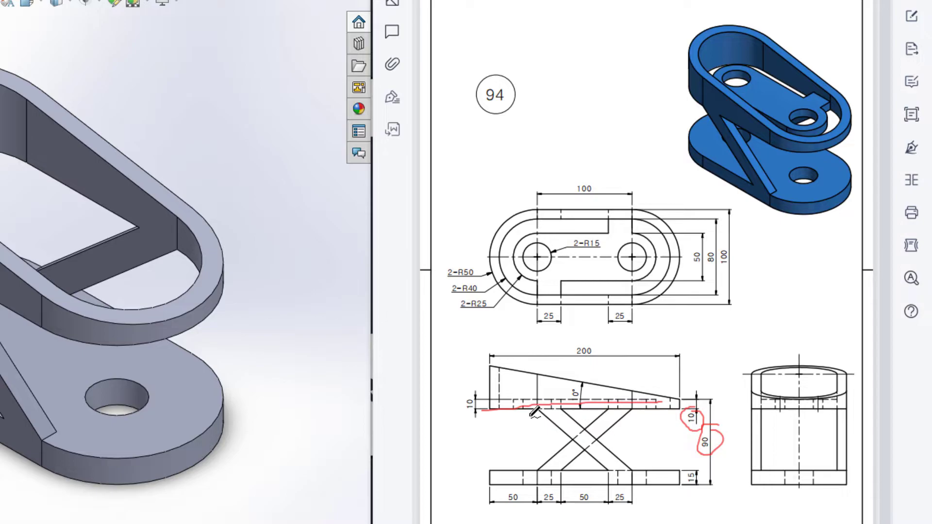
drag(535, 411, 629, 410)
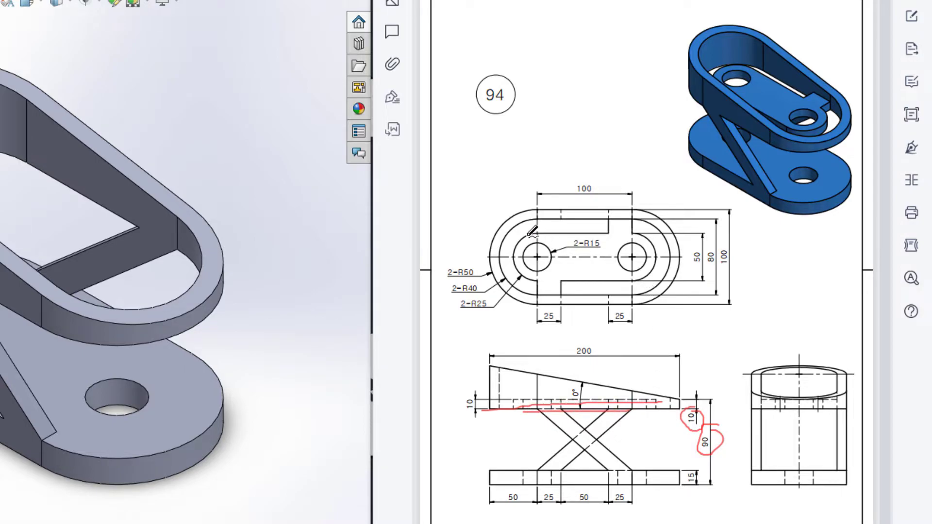
mouse_move(529, 235)
mouse_down()
mouse_move(644, 231)
mouse_move(659, 263)
mouse_move(622, 287)
mouse_move(517, 288)
mouse_move(532, 256)
mouse_up()
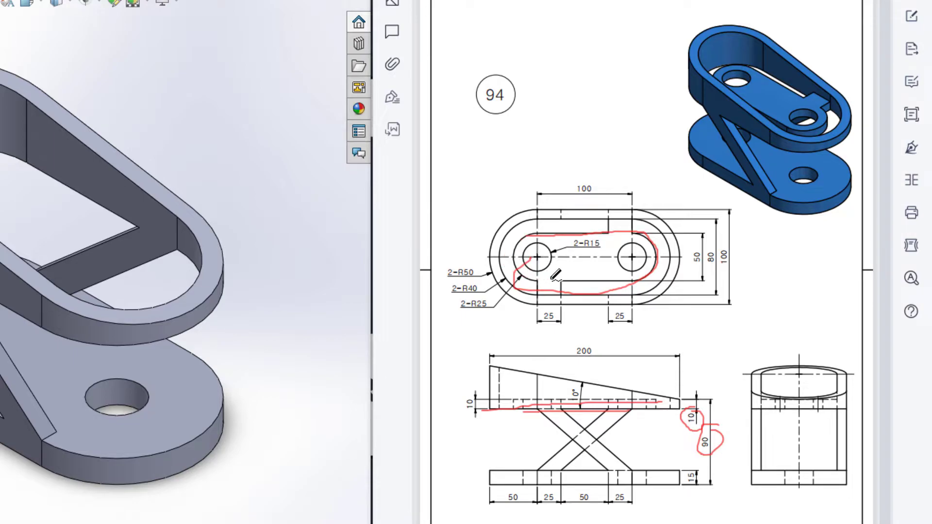
key(e)
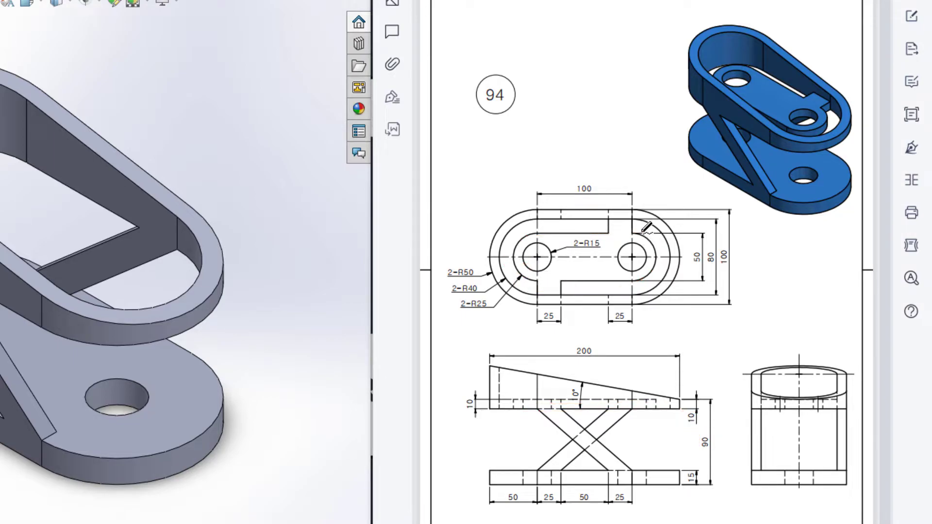
Step: Examine the plan view for the inner plate's edge offsets, its two 25 mm wide connecting tabs and its two R15 holes
drag(642, 233, 636, 276)
mouse_move(590, 209)
mouse_down()
mouse_move(593, 236)
mouse_move(603, 207)
mouse_up()
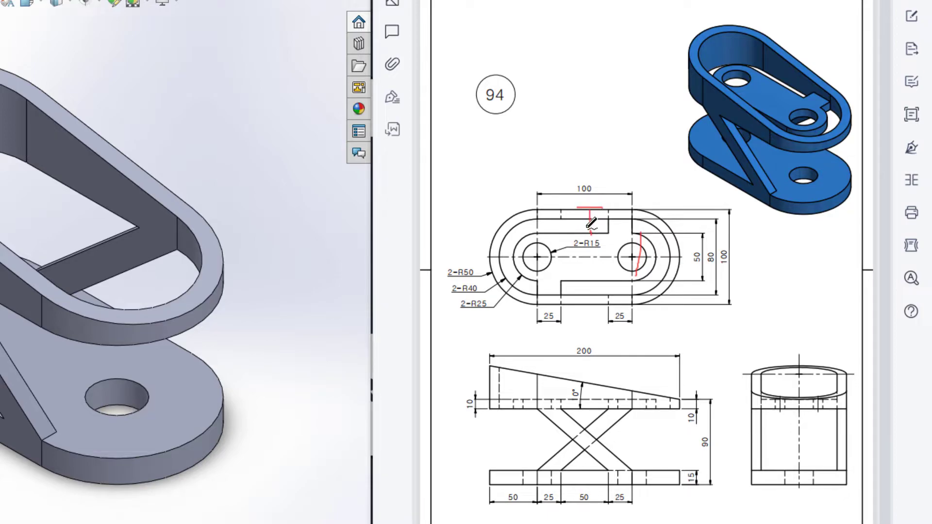
drag(575, 237, 597, 237)
mouse_move(581, 306)
mouse_down()
mouse_move(597, 306)
mouse_move(592, 313)
mouse_up()
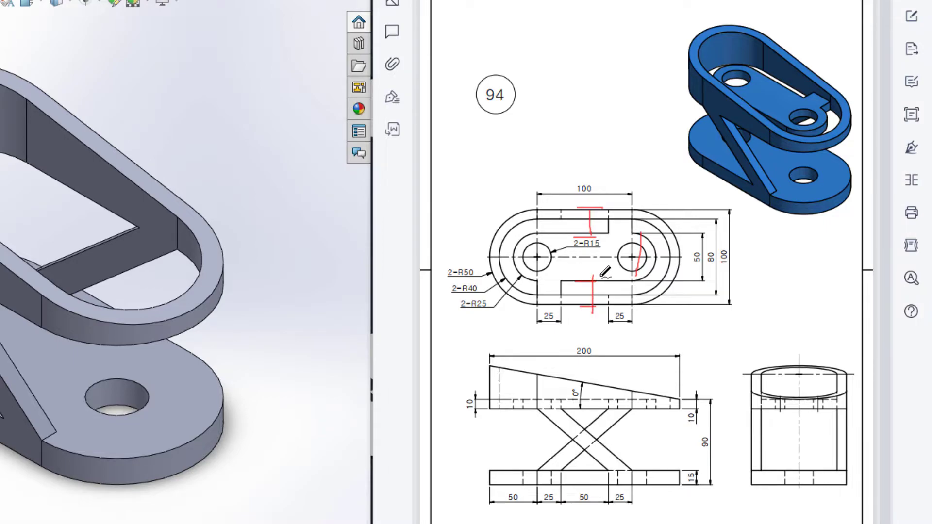
drag(535, 235, 615, 234)
drag(550, 284, 621, 281)
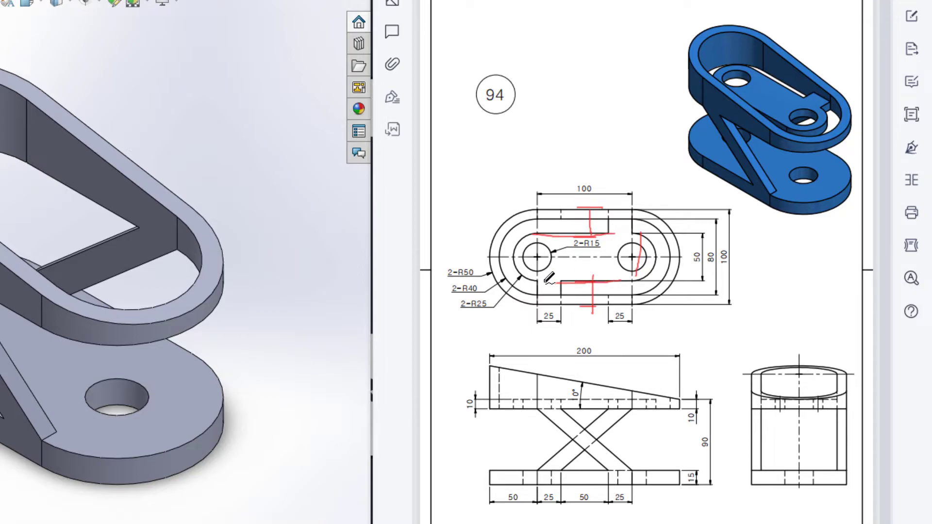
mouse_move(536, 280)
mouse_down()
mouse_move(540, 294)
mouse_move(563, 284)
mouse_move(537, 314)
mouse_move(560, 318)
mouse_up()
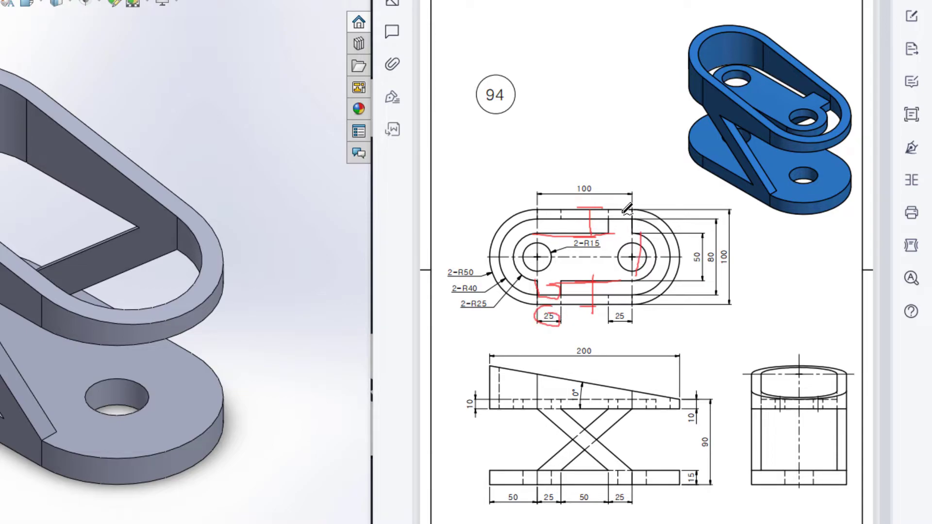
mouse_move(610, 219)
mouse_down()
mouse_move(610, 236)
mouse_move(632, 233)
mouse_move(610, 219)
mouse_up()
mouse_move(607, 305)
mouse_down()
mouse_move(626, 321)
mouse_move(605, 306)
mouse_up()
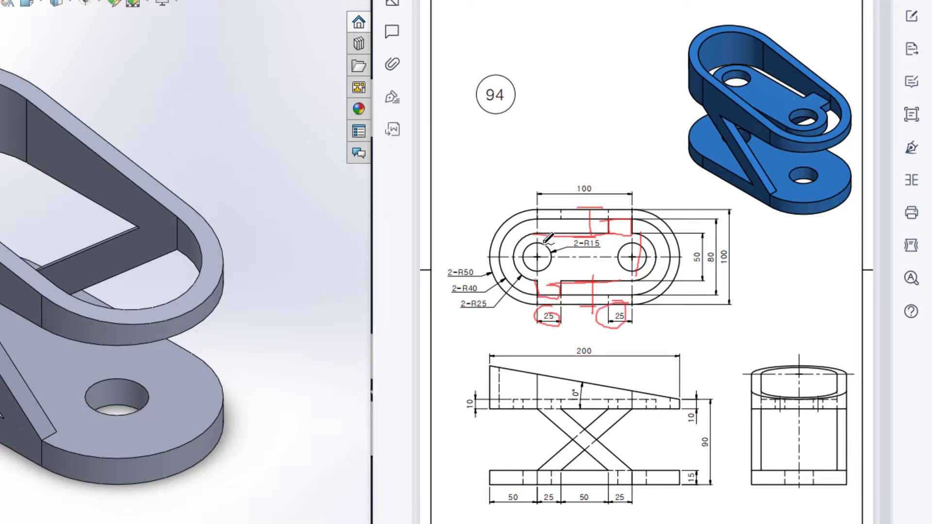
mouse_move(536, 243)
mouse_down()
mouse_move(532, 267)
mouse_move(551, 258)
mouse_up()
mouse_move(624, 245)
mouse_down()
mouse_move(636, 270)
mouse_move(626, 252)
mouse_up()
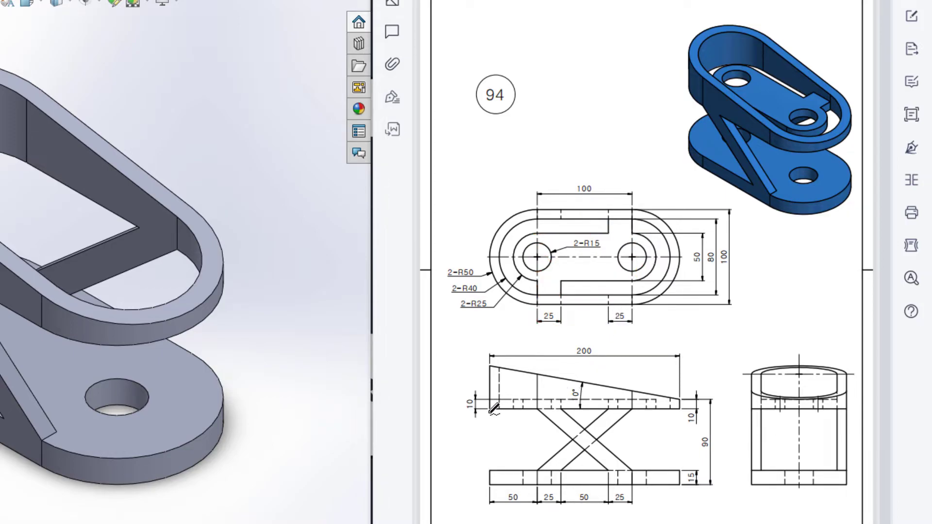
Step: Create a reference plane offset 90-10 (80 mm) above the Top Plane, at the raised ring's underside
drag(487, 414, 666, 407)
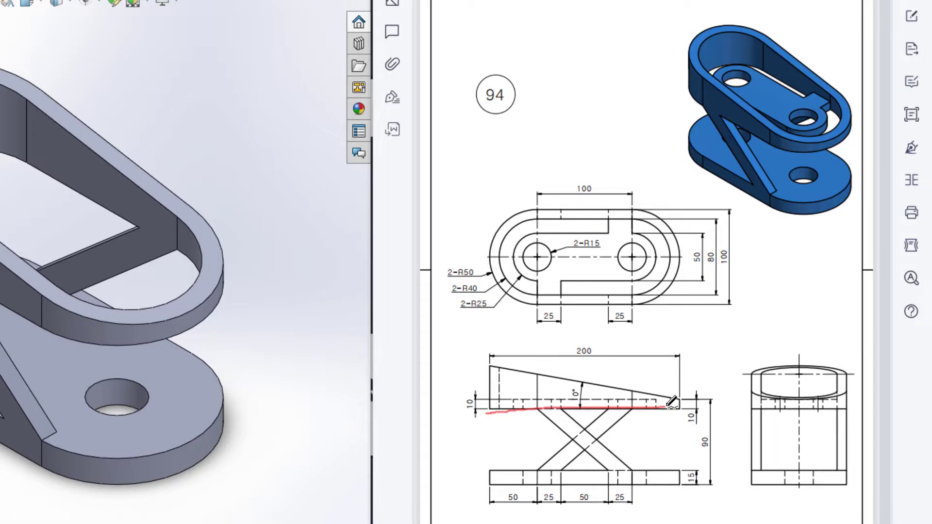
drag(542, 409, 545, 479)
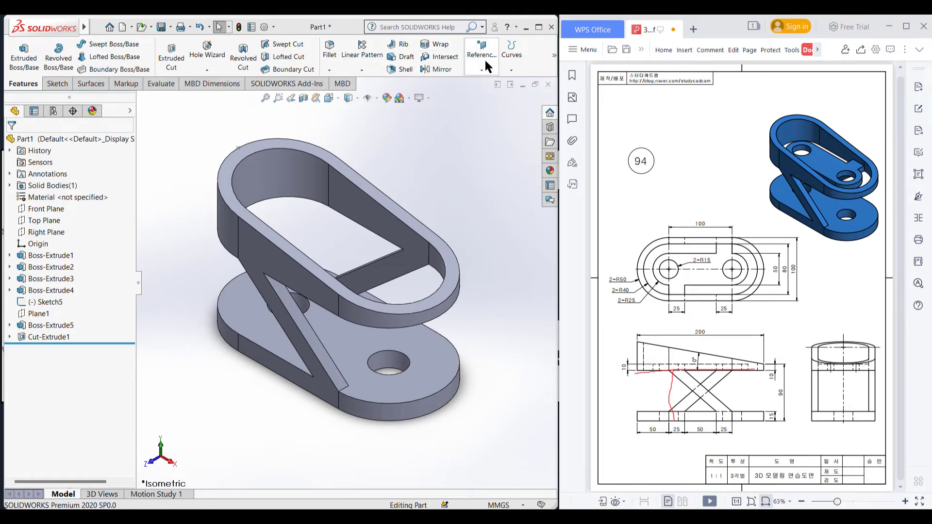
click(484, 58)
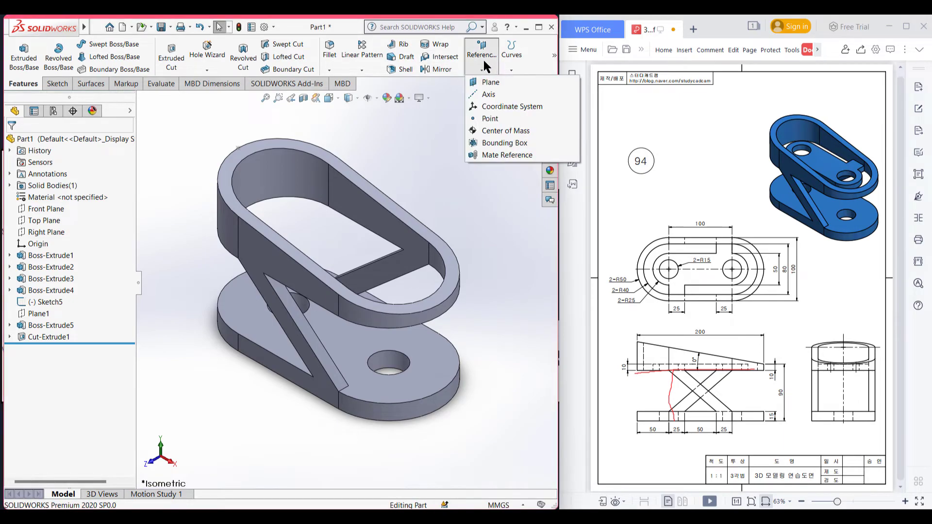
click(489, 82)
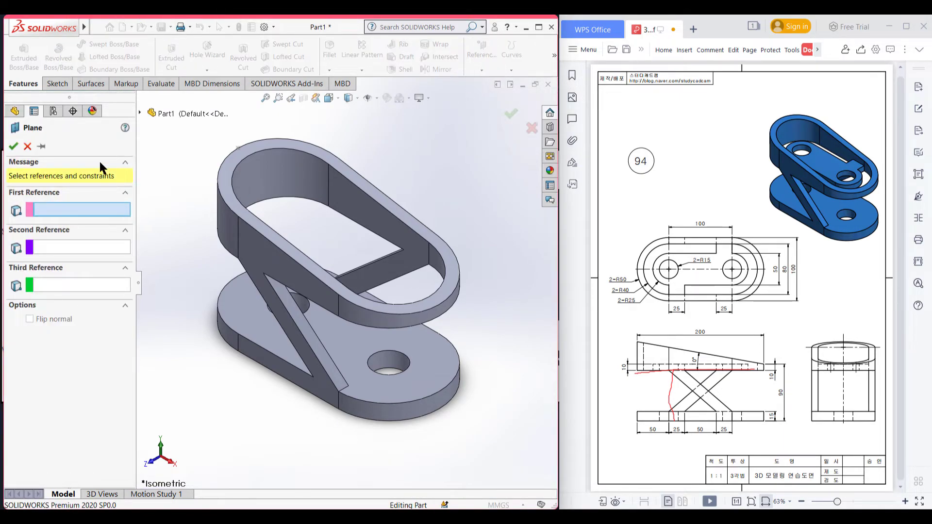
click(140, 113)
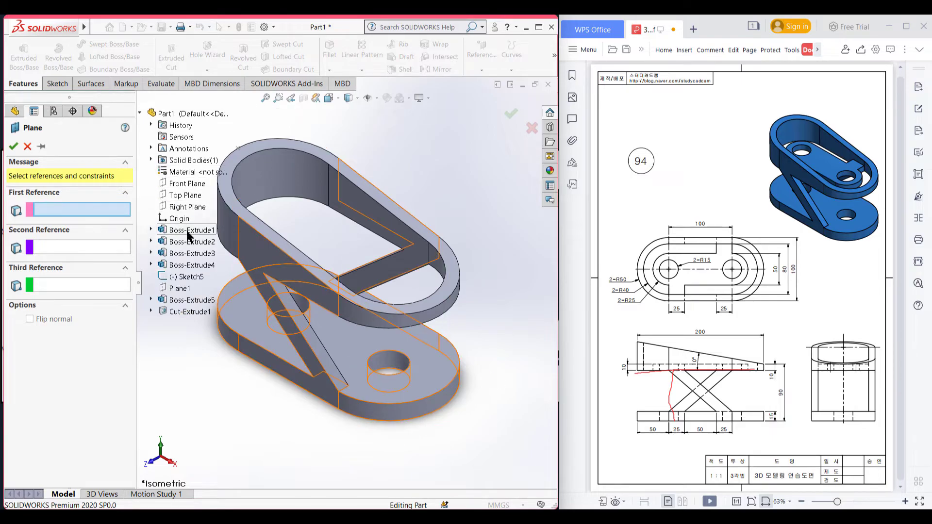
click(185, 194)
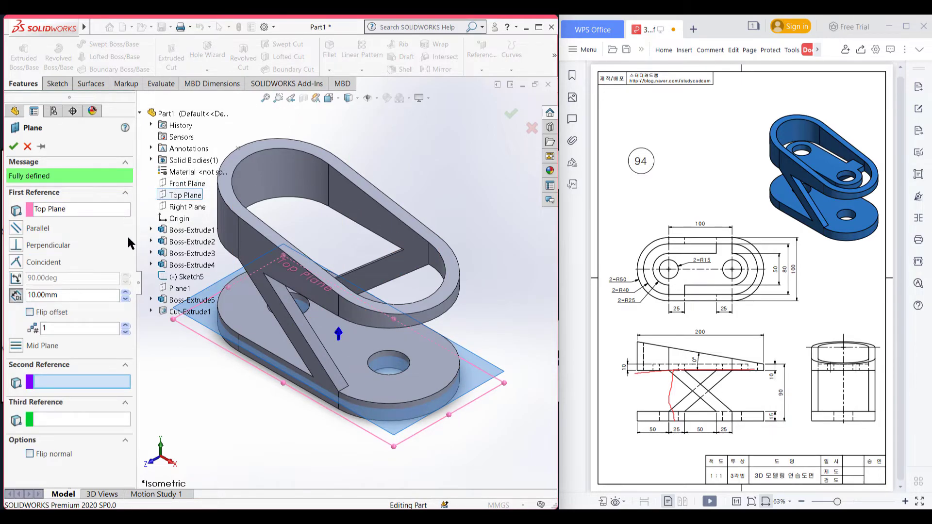
double_click(62, 297)
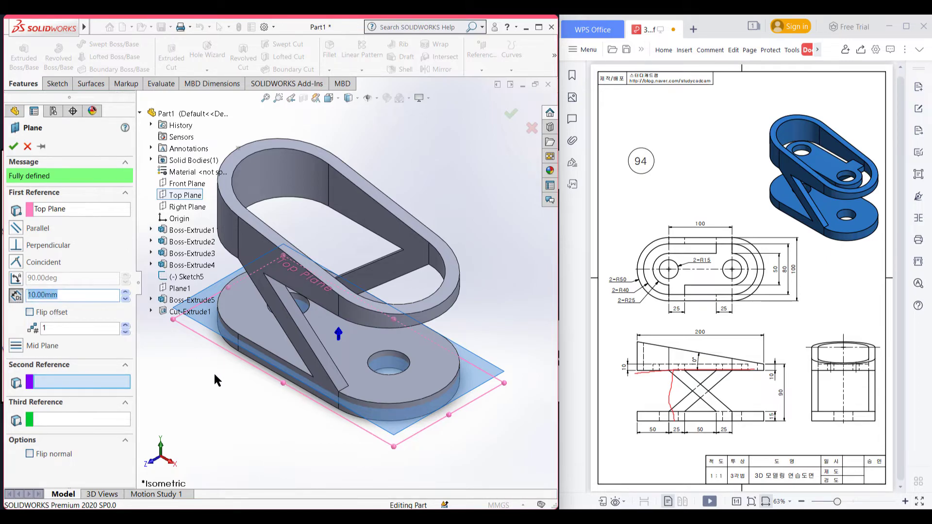
text(90-10)
key(Return)
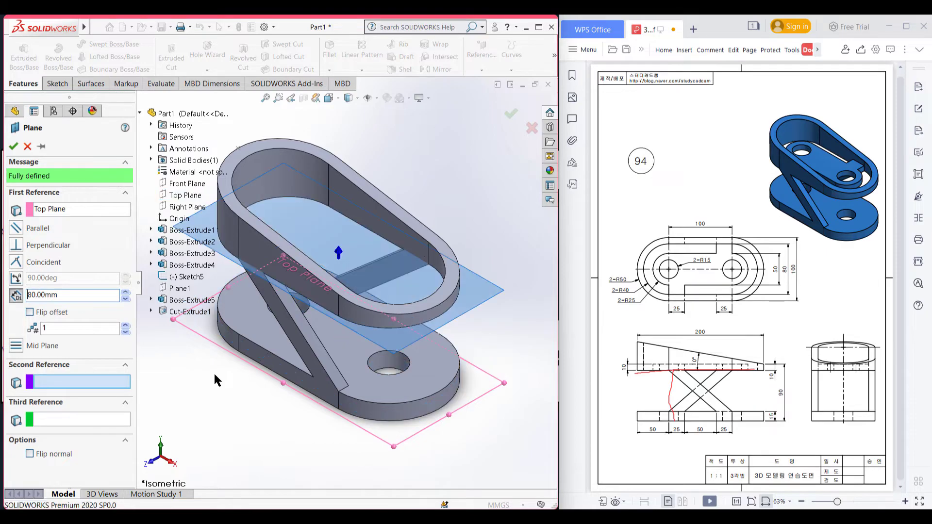
click(13, 146)
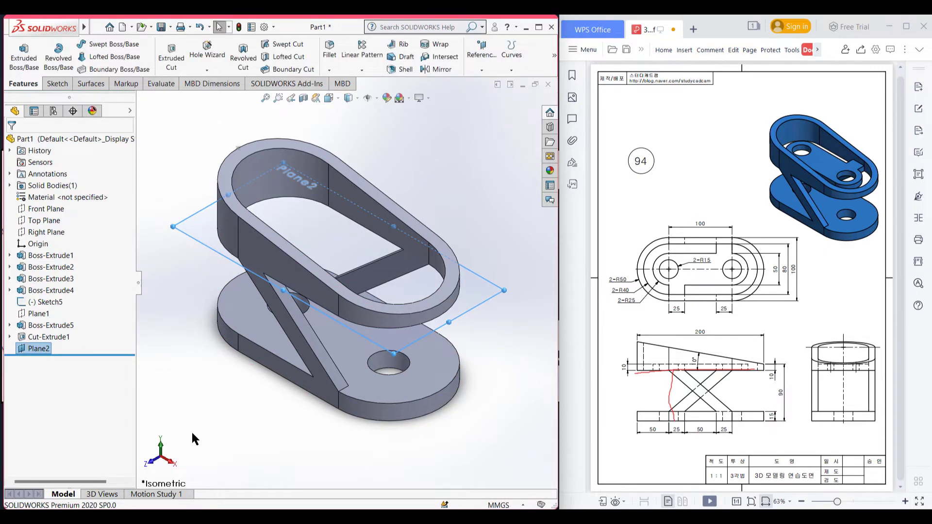
Step: Start a sketch on the new 80 mm offset plane and view it face-on
click(222, 424)
middle_drag(222, 424, 240, 451)
right_click(190, 212)
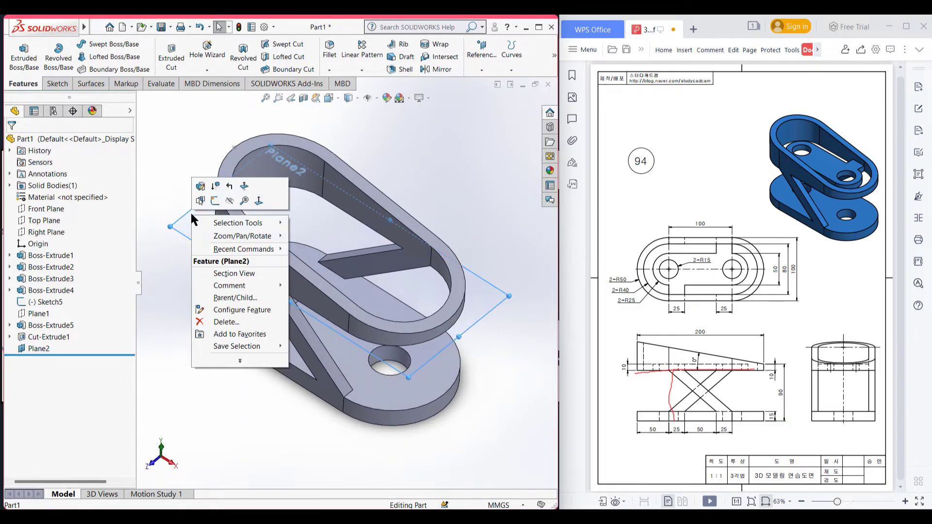
click(215, 200)
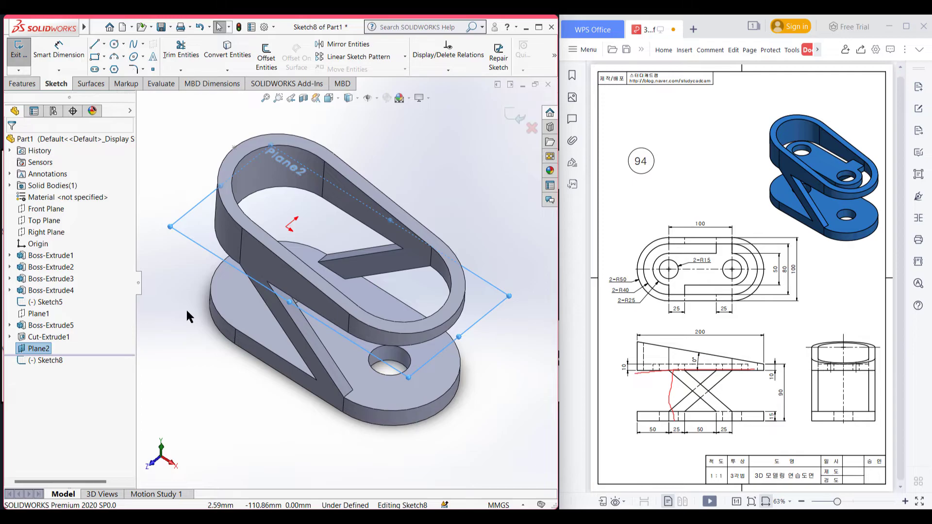
key(ctrl+8)
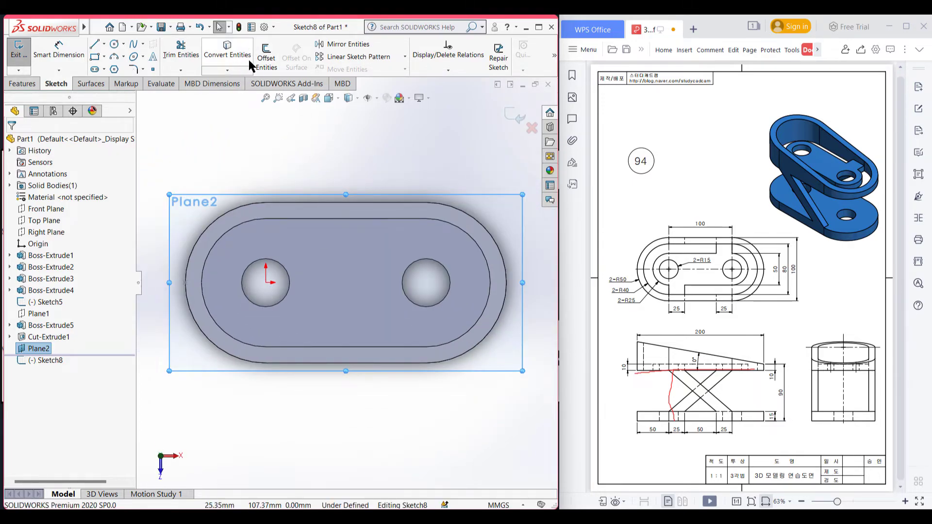
Step: Offset the outer slot outline's two arcs and two straight edges 25 mm inward to form the inner plate's outline
click(266, 56)
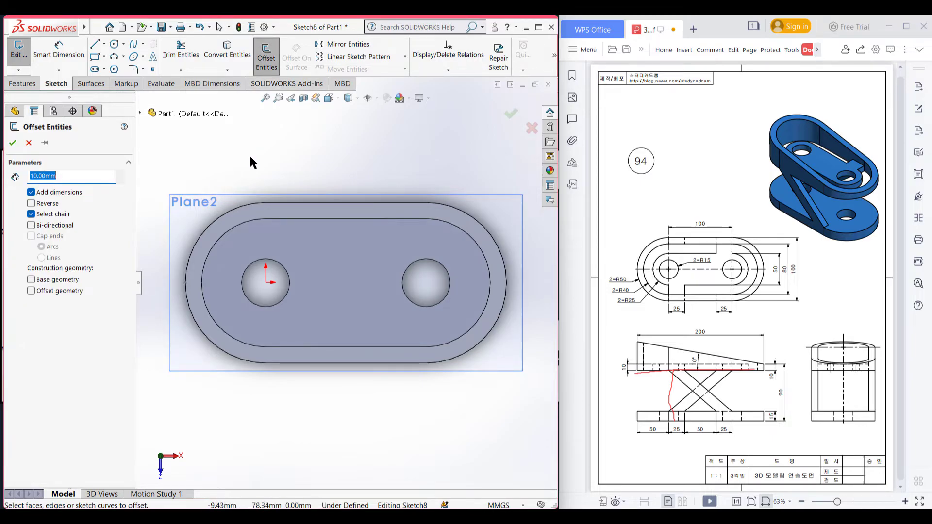
text(25)
key(Return)
drag(701, 240, 702, 255)
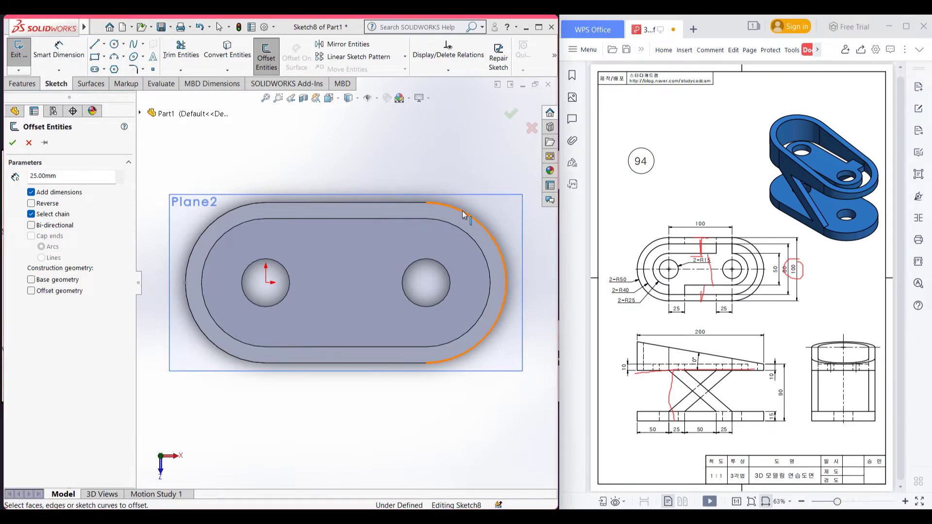
click(485, 214)
click(31, 204)
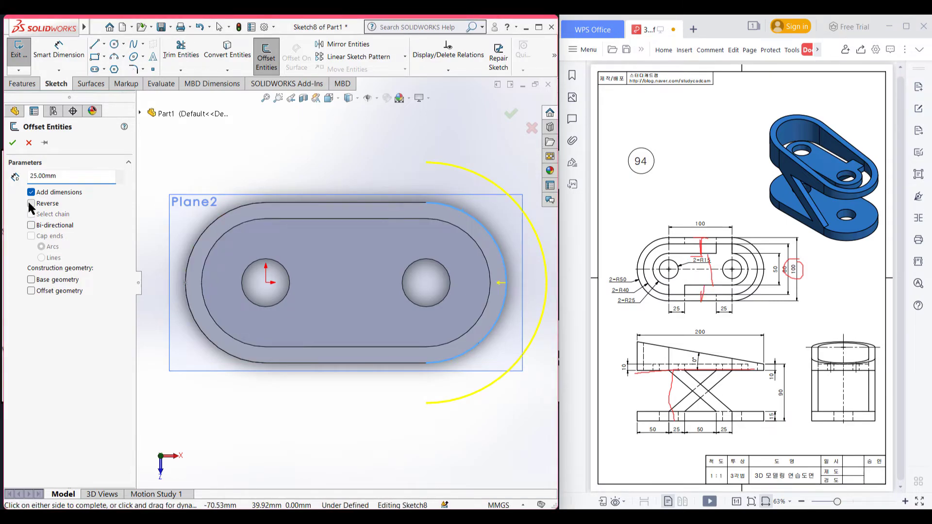
click(384, 201)
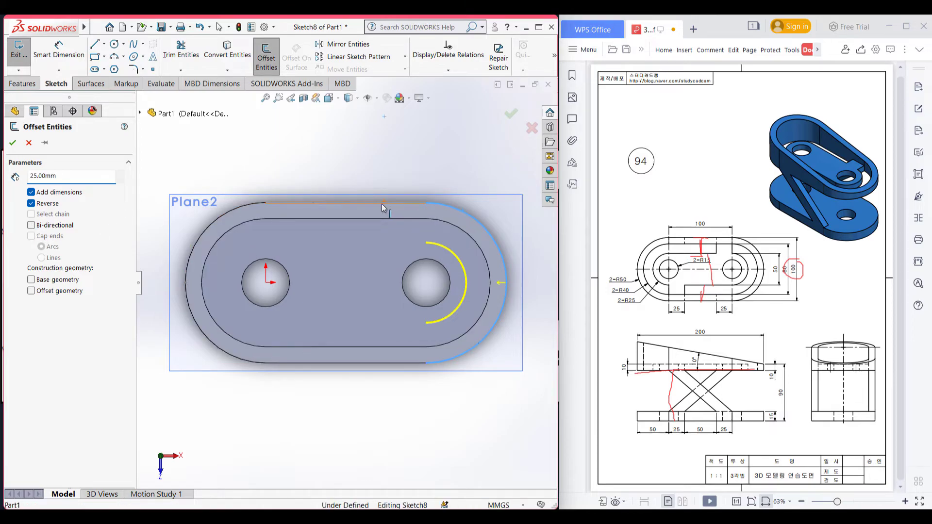
click(239, 210)
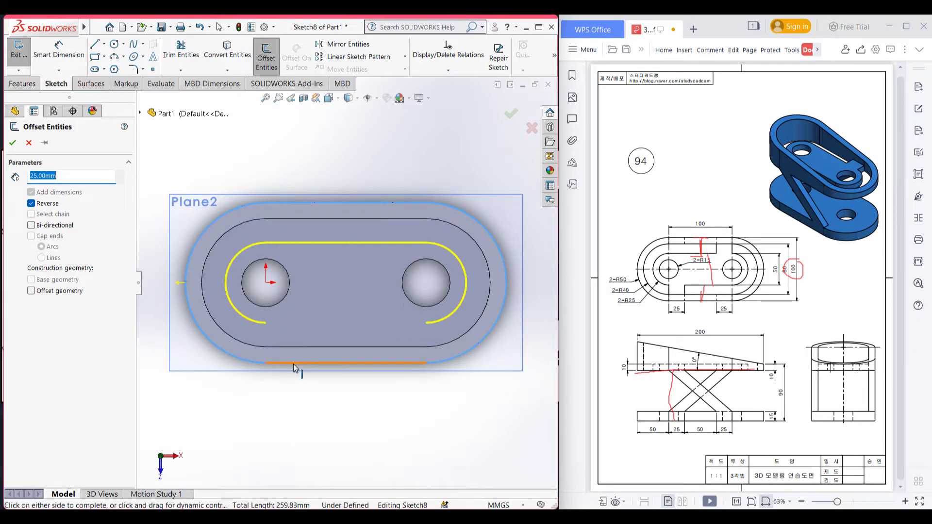
click(294, 364)
click(13, 143)
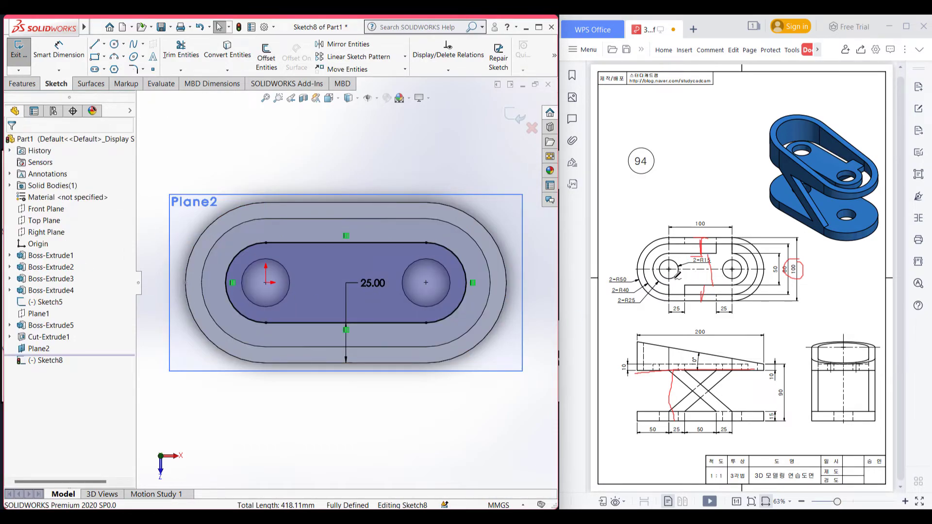
Step: Convert the two 30 mm circular hole edges of the base into circles in the inner plate sketch
drag(675, 260, 727, 264)
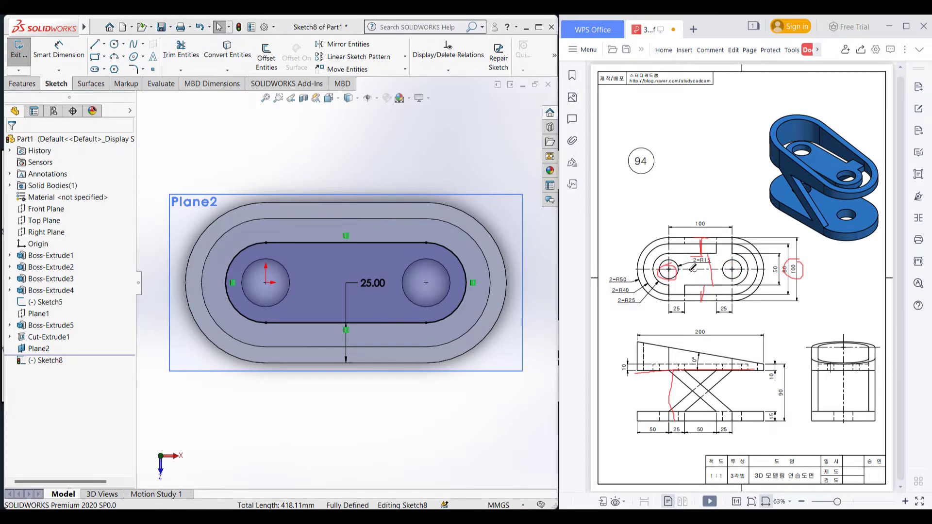
click(287, 294)
click(226, 49)
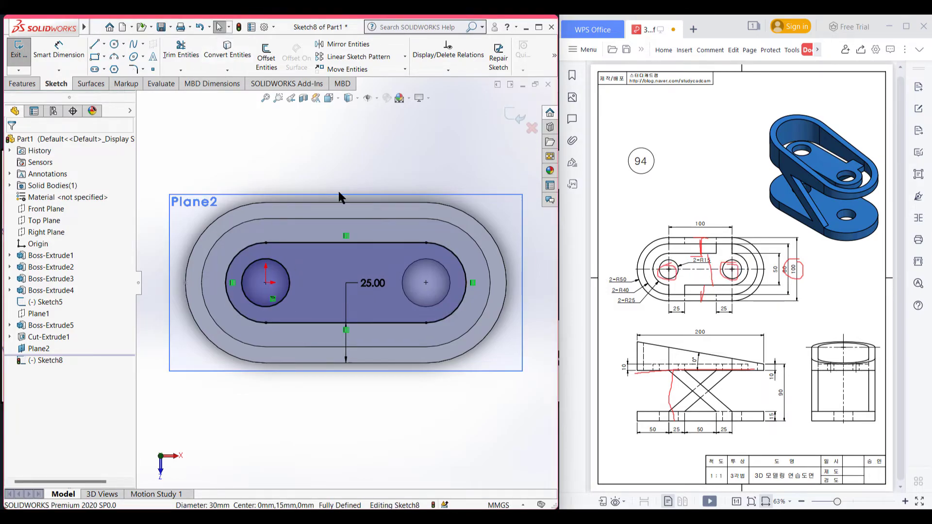
click(436, 309)
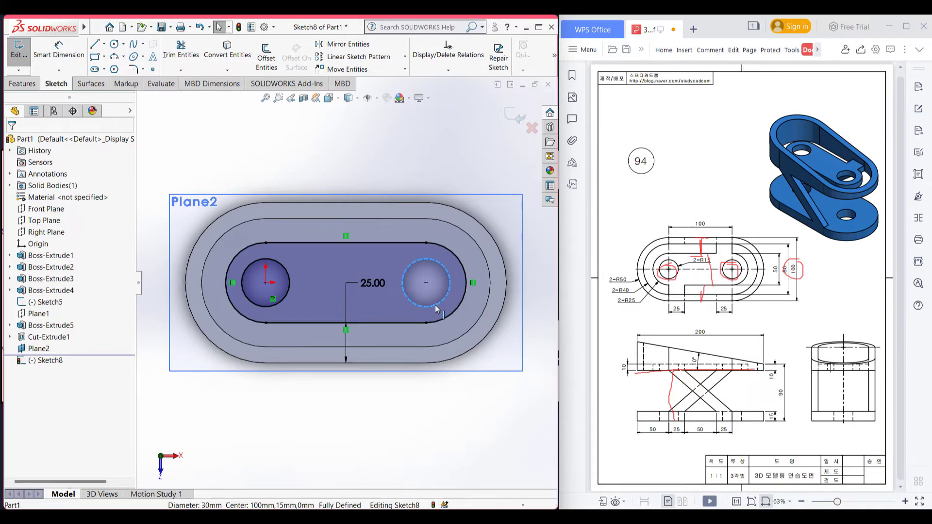
click(227, 49)
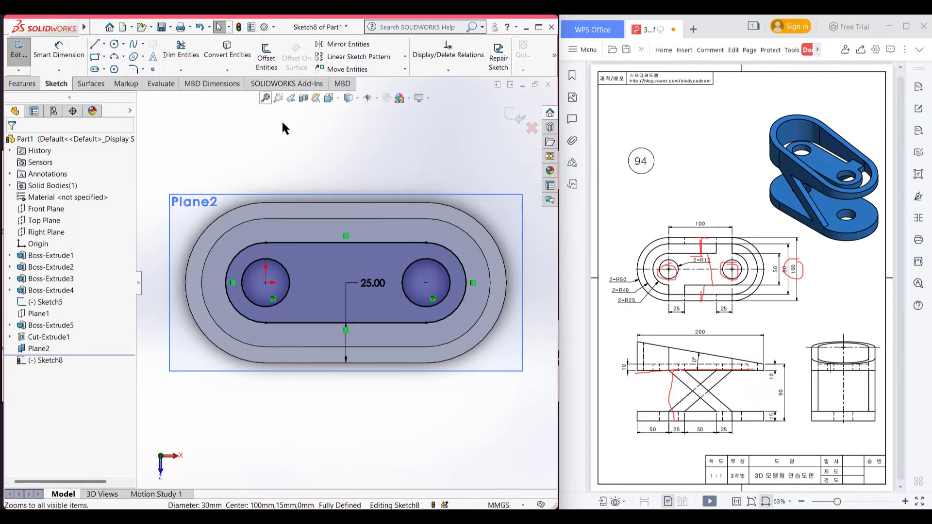
Step: Sketch two corner rectangles, each about 24 by 15 mm, from opposite tangent ends of the plate's straight edges out to the ring's inner wall
click(97, 62)
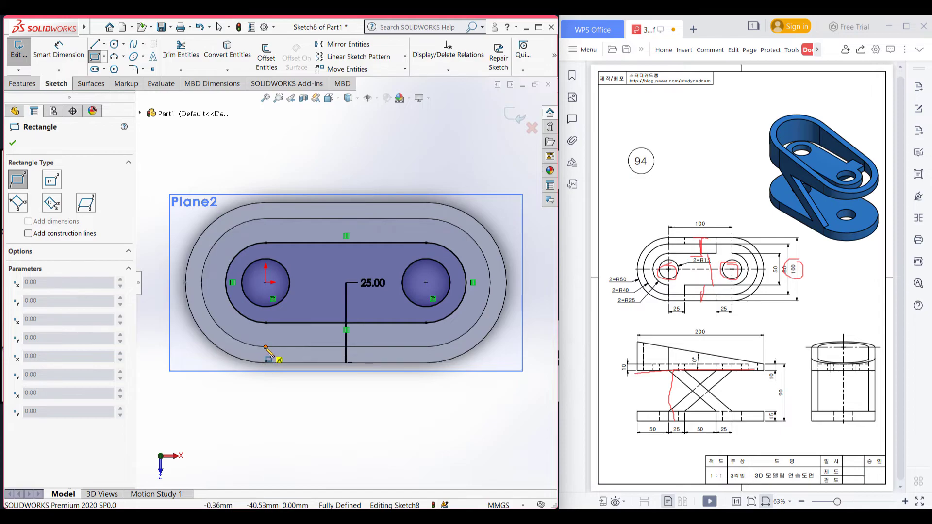
click(266, 347)
click(304, 322)
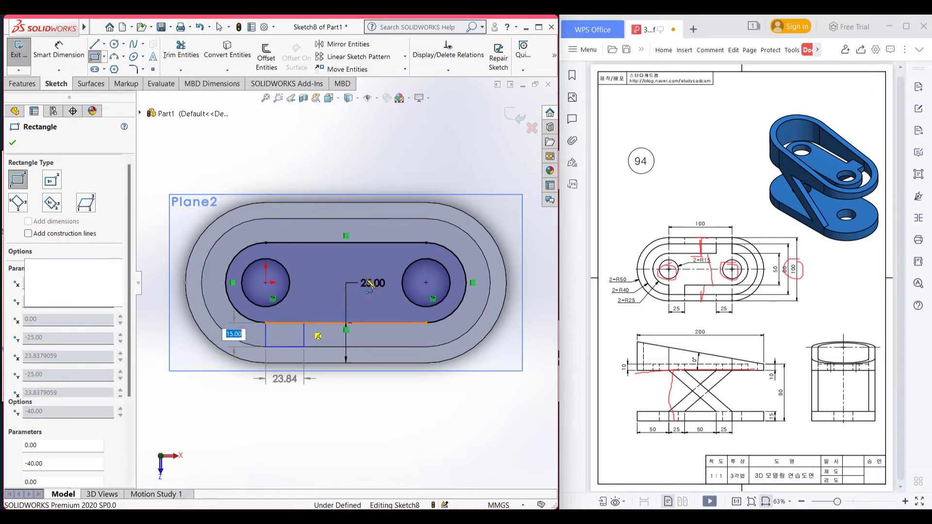
key(Return)
click(427, 242)
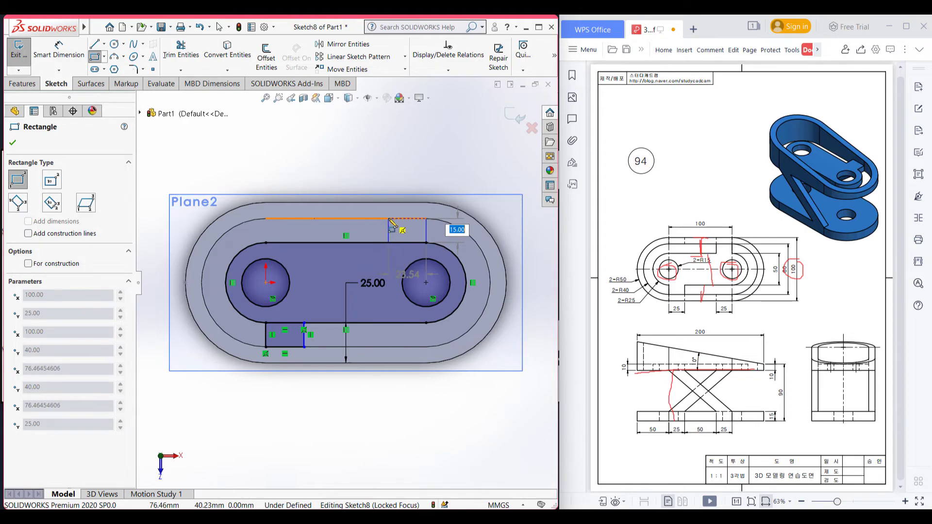
click(390, 220)
Step: Dimension the widths of both tab rectangles and set each to 25 mm
right_drag(436, 160, 430, 128)
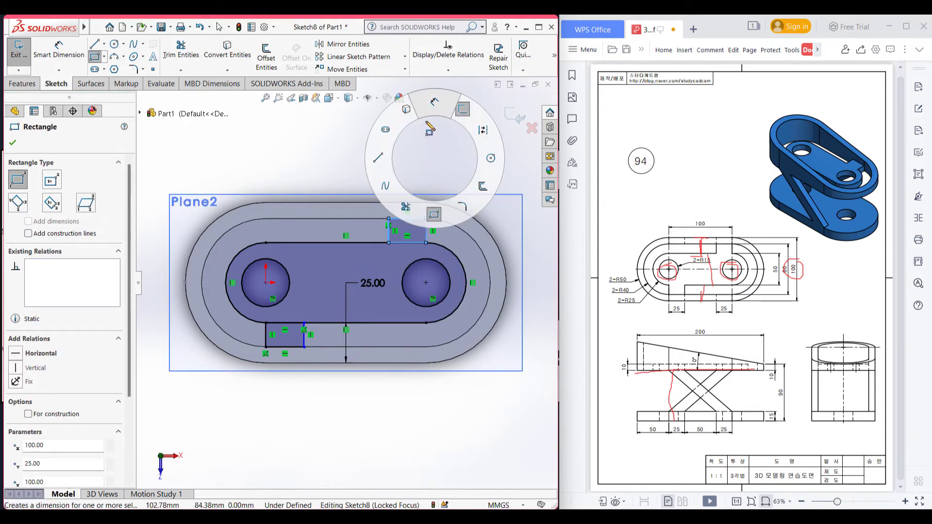
click(411, 219)
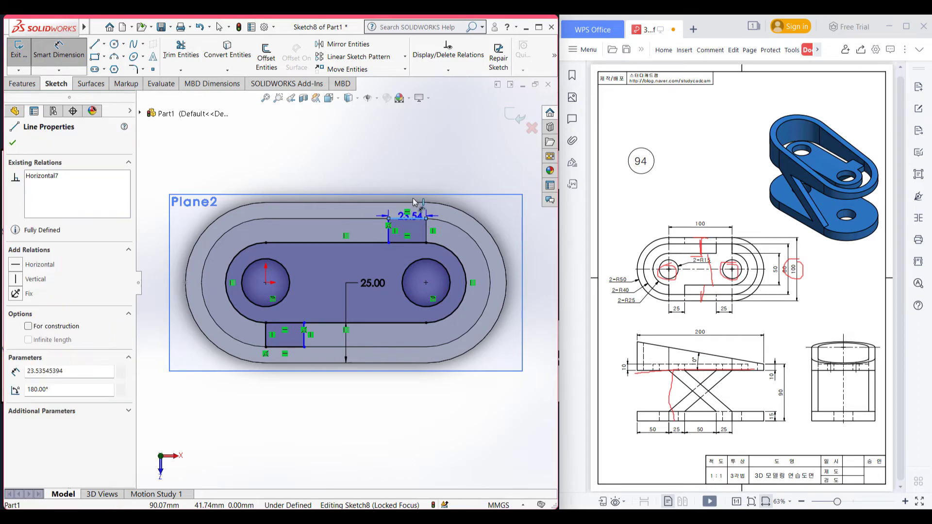
click(410, 188)
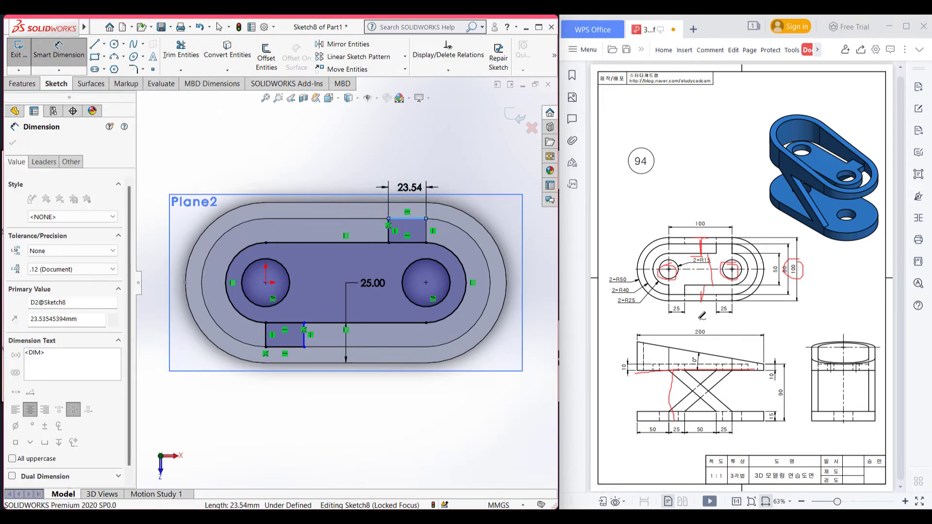
mouse_move(688, 305)
mouse_down()
mouse_move(662, 321)
mouse_move(691, 310)
mouse_up()
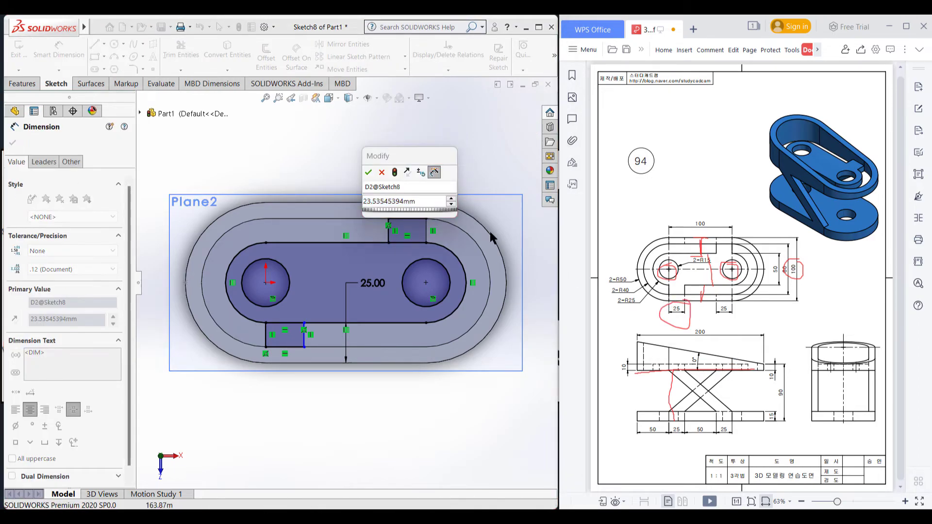
click(415, 202)
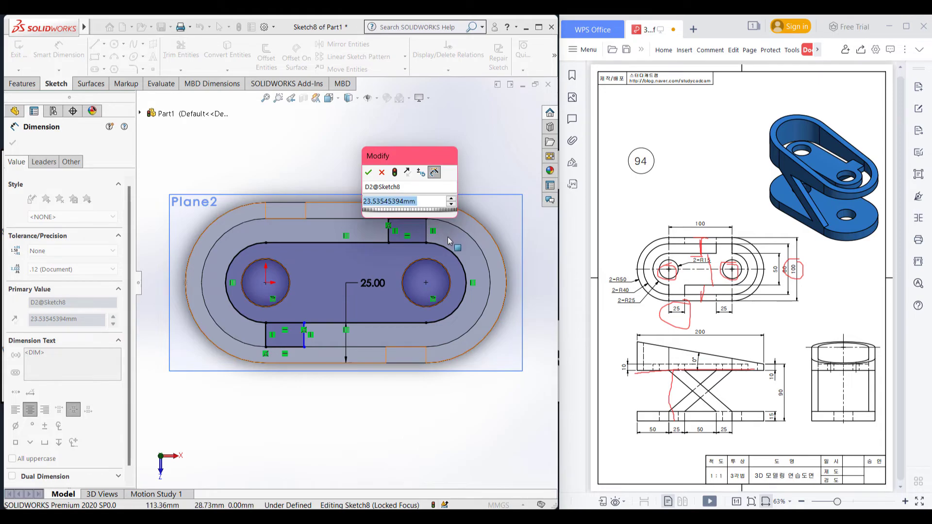
key(Return)
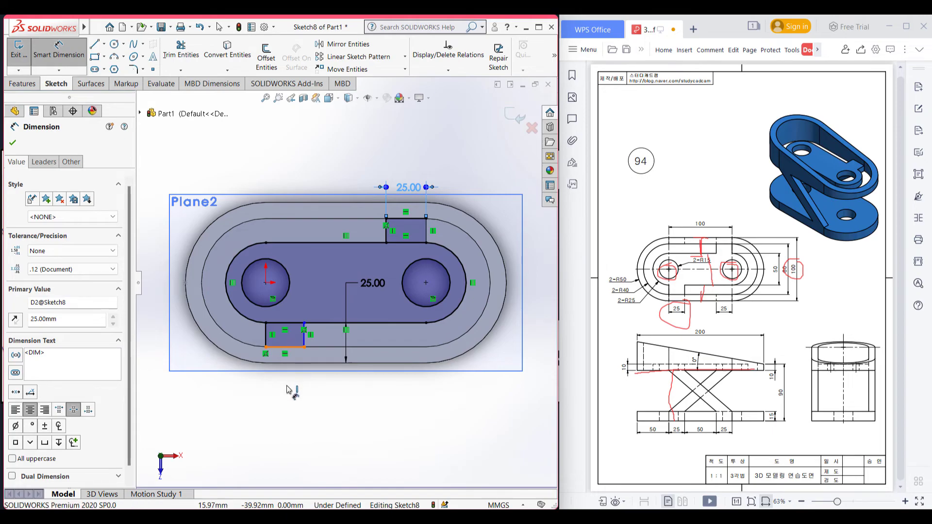
click(286, 347)
click(287, 385)
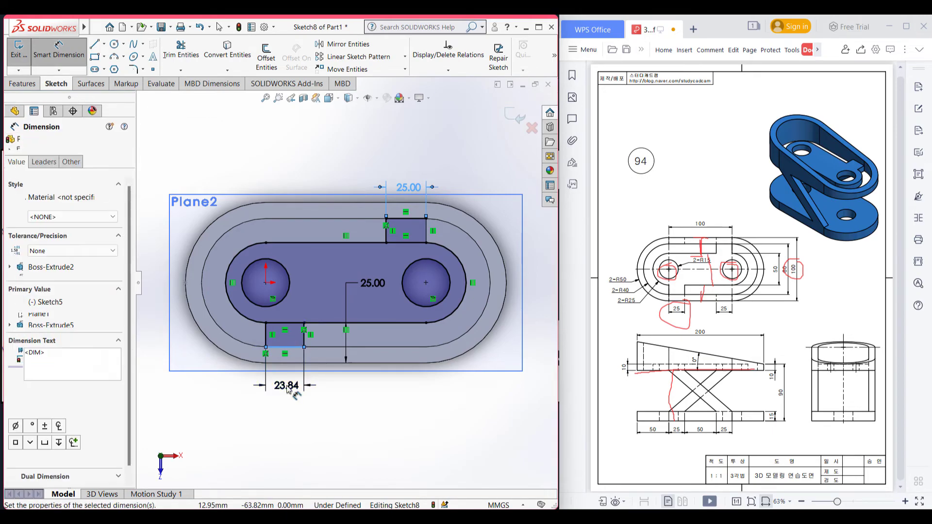
key(Return)
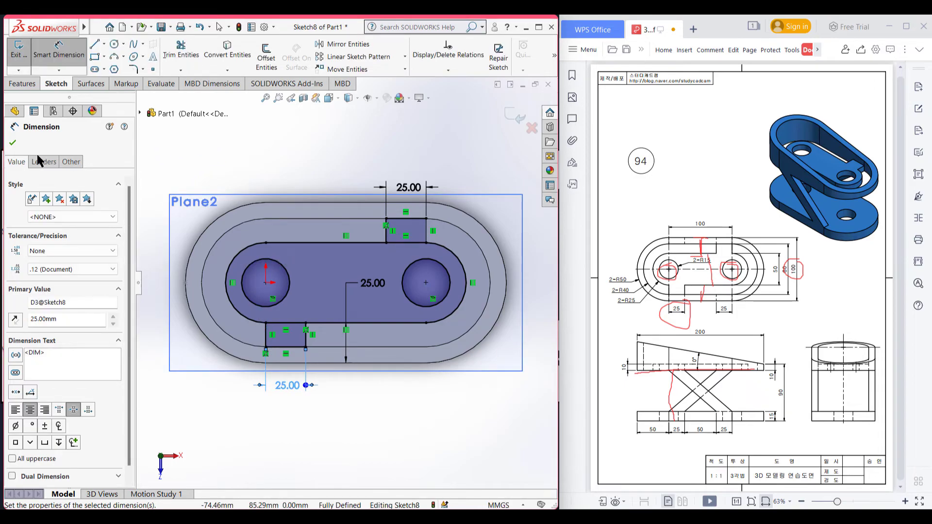
click(12, 143)
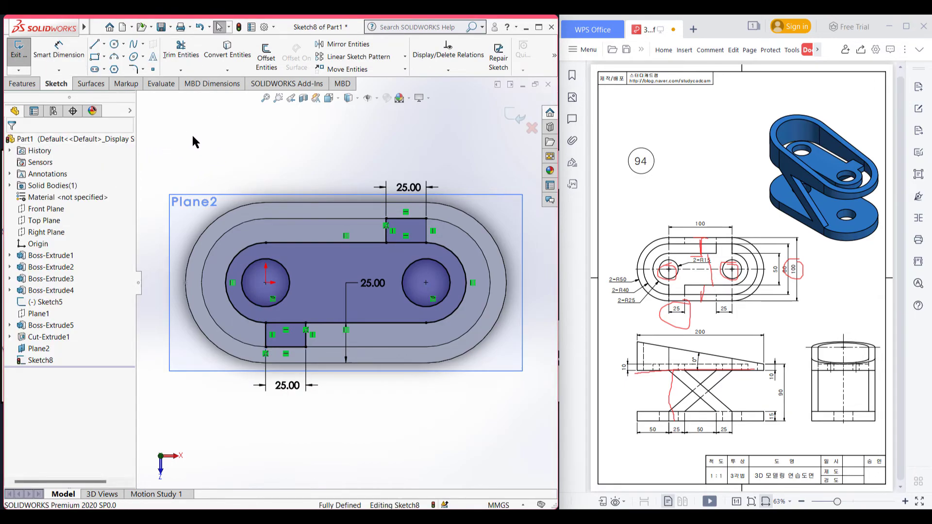
Step: Trim away the lines separating the two tab rectangles from the plate so they form one continuous outline
right_drag(192, 141, 183, 160)
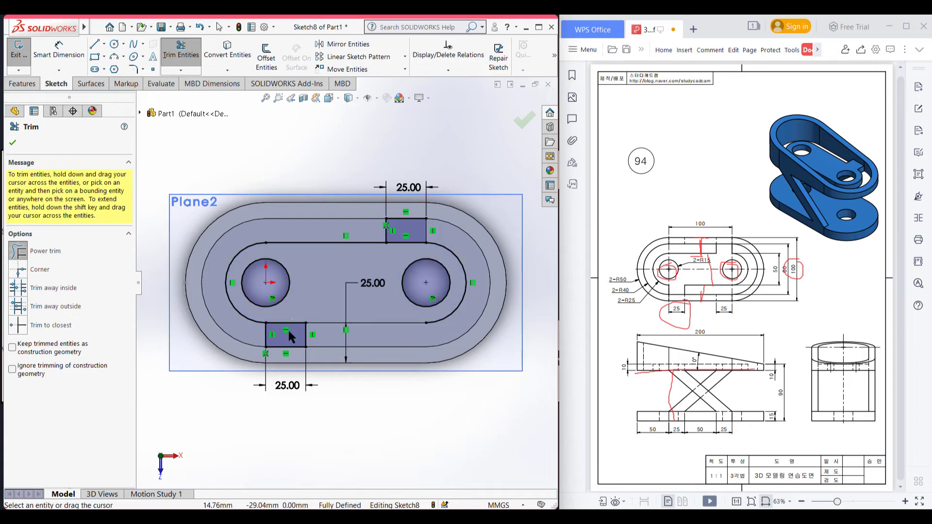
mouse_move(289, 336)
mouse_down()
mouse_move(411, 245)
mouse_move(414, 231)
mouse_up()
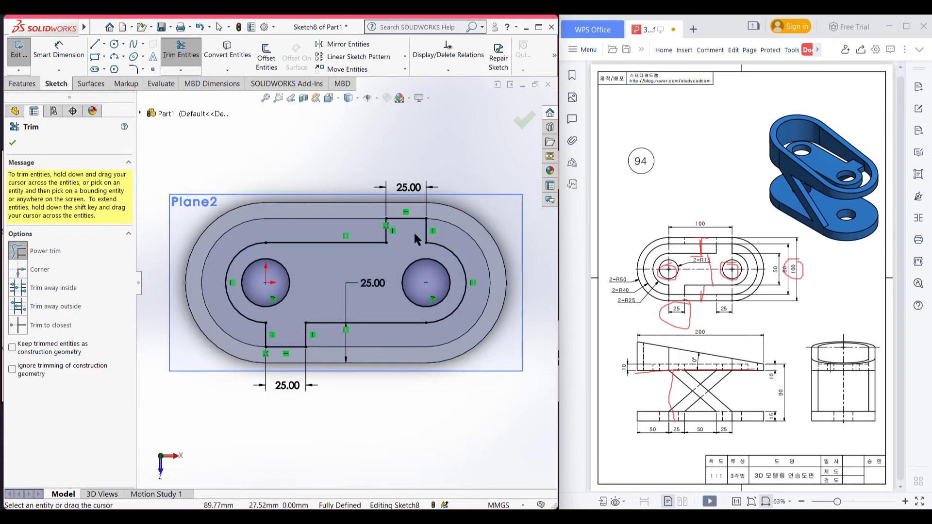
click(518, 124)
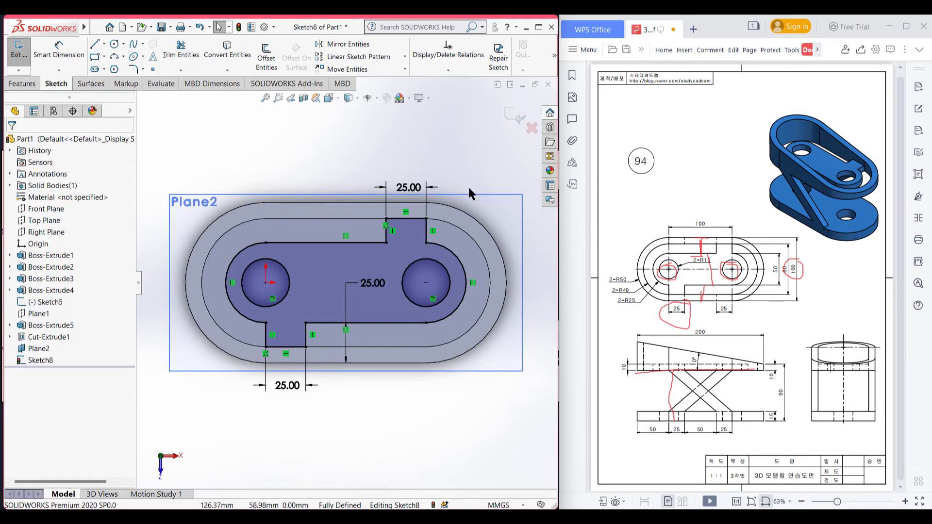
Step: Extrude the inner plate profile with its tabs and holes upward by a blind depth of 10 mm, merged with the body
key(ctrl+7)
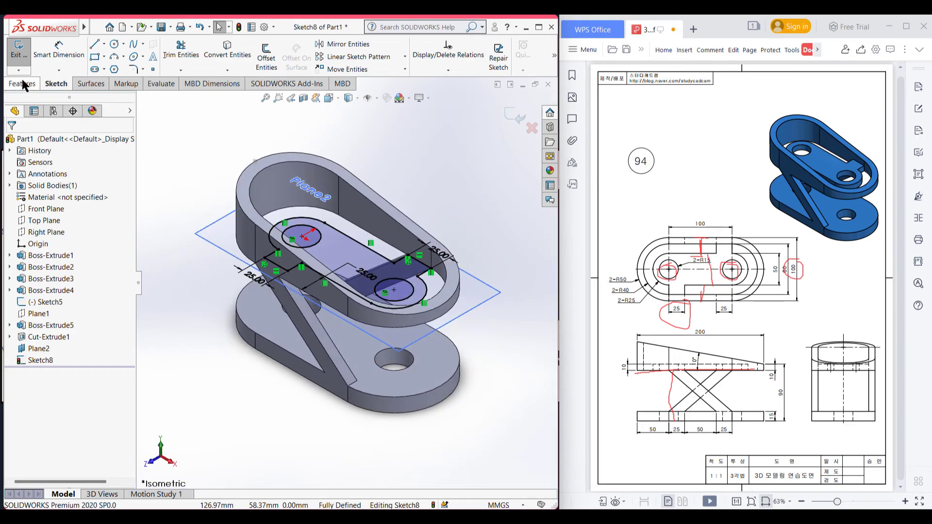
click(23, 84)
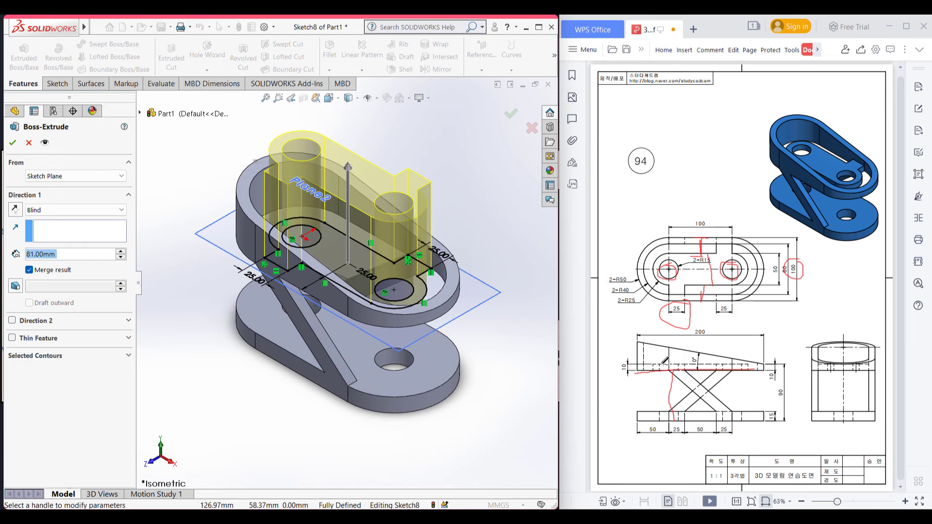
drag(779, 360, 765, 377)
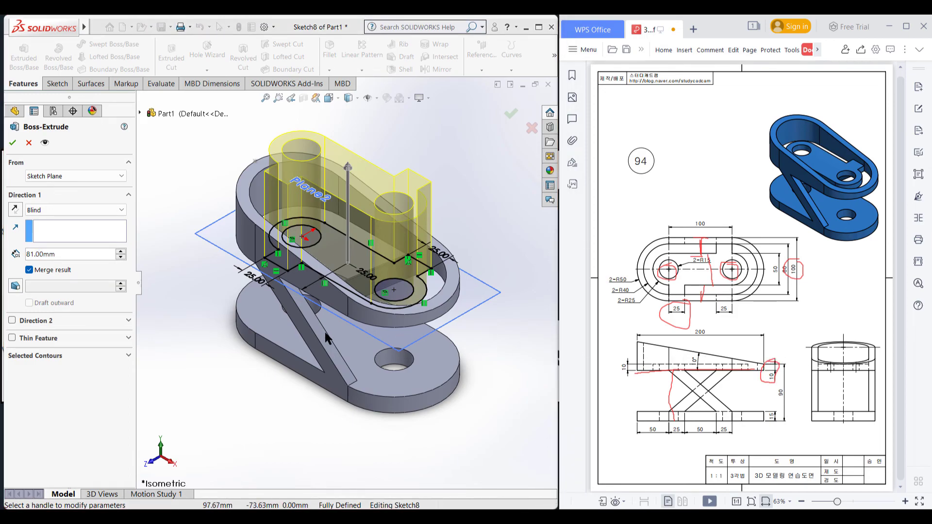
click(61, 250)
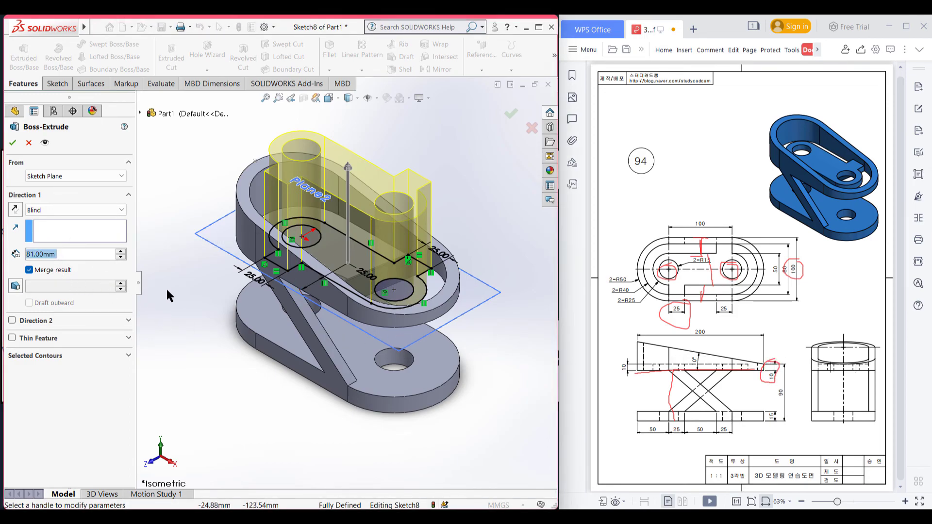
text(10)
key(Return)
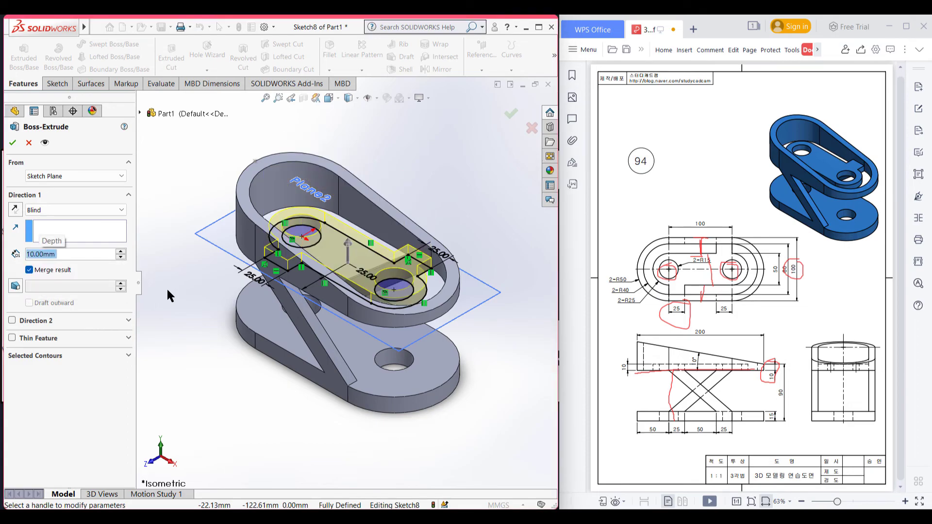
click(13, 142)
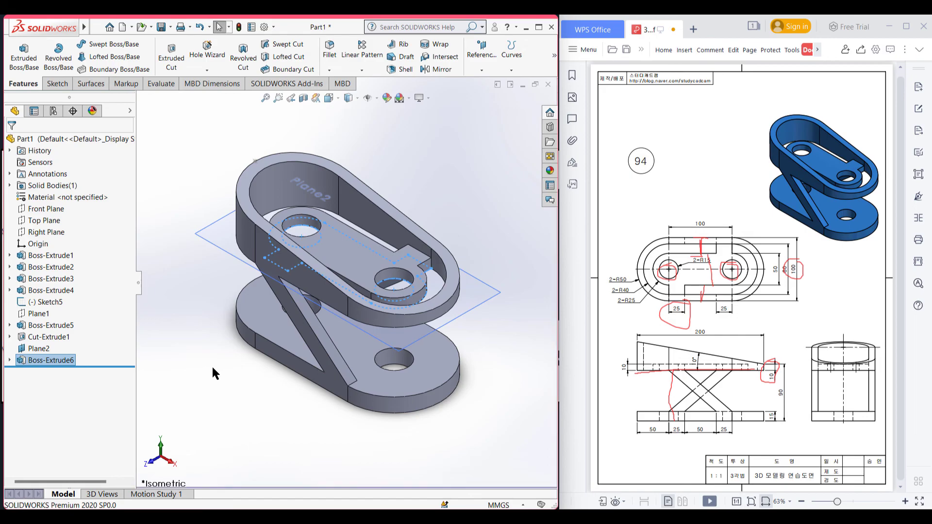
Step: Hide the 80 mm offset reference plane and fit the whole part in the isometric view
key(f)
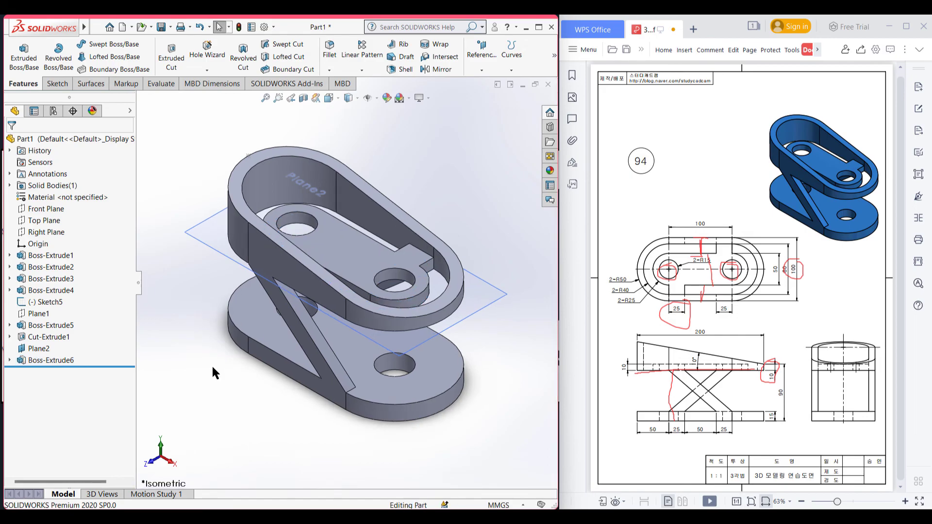
right_click(208, 227)
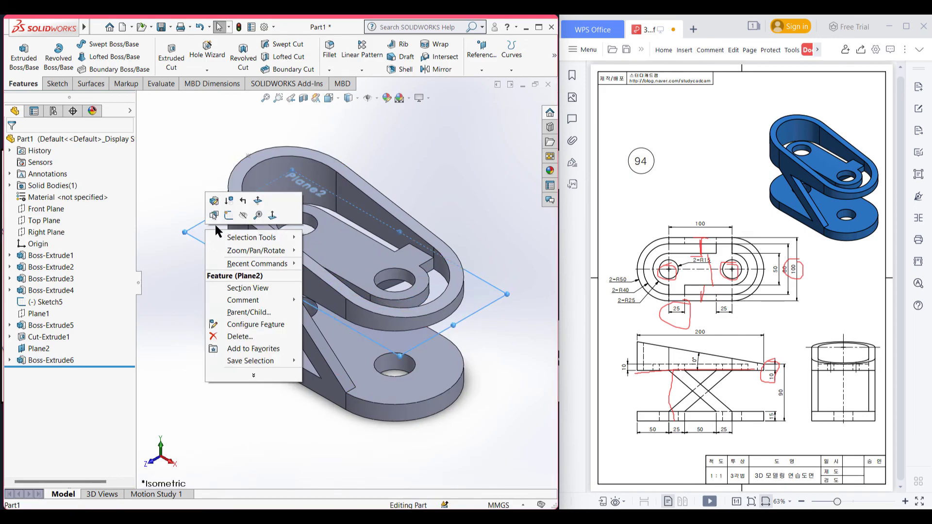
click(245, 217)
key(f)
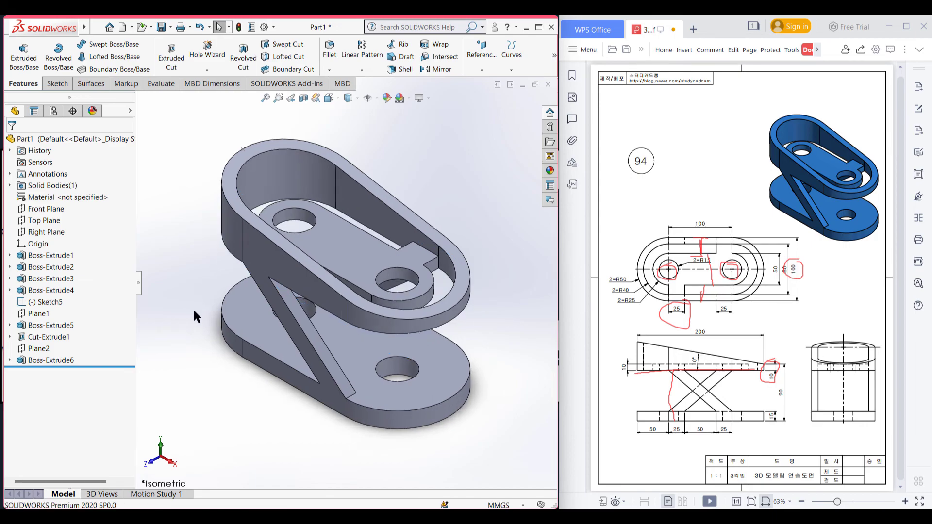